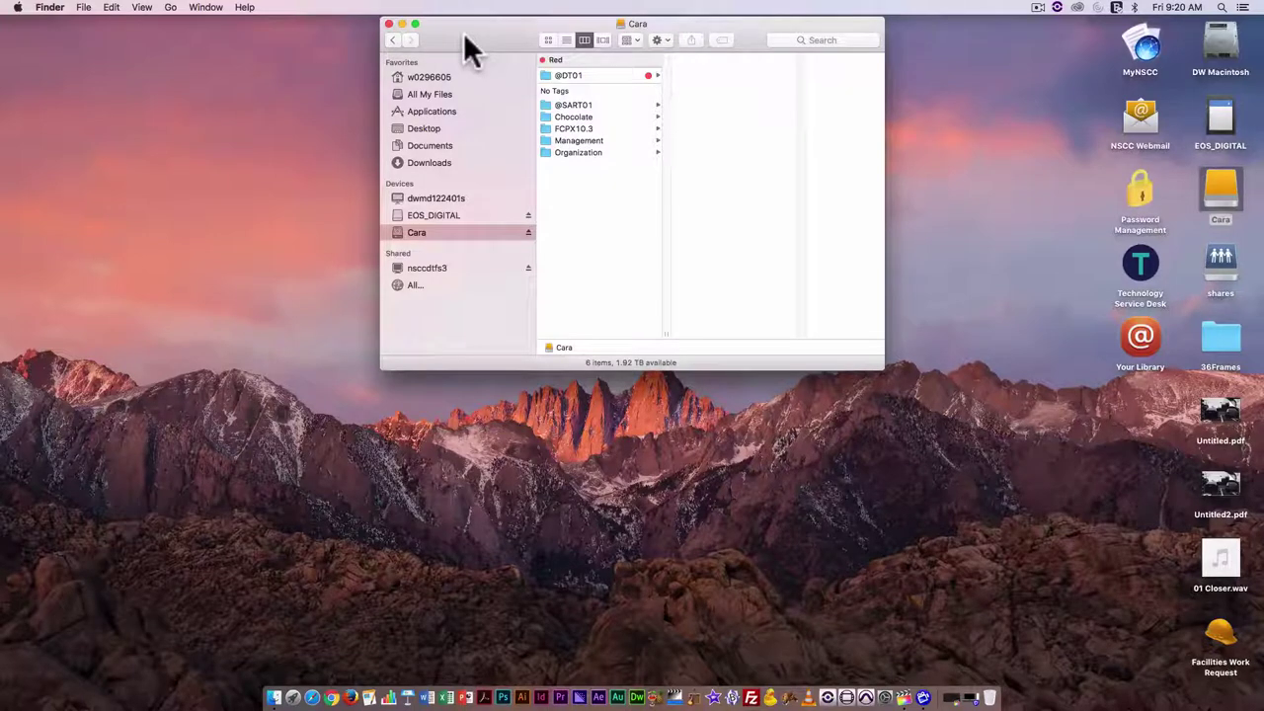
Step: Create a folder named FinalCutX at the root of the Cara drive
left_click_drag(471, 31, 411, 39)
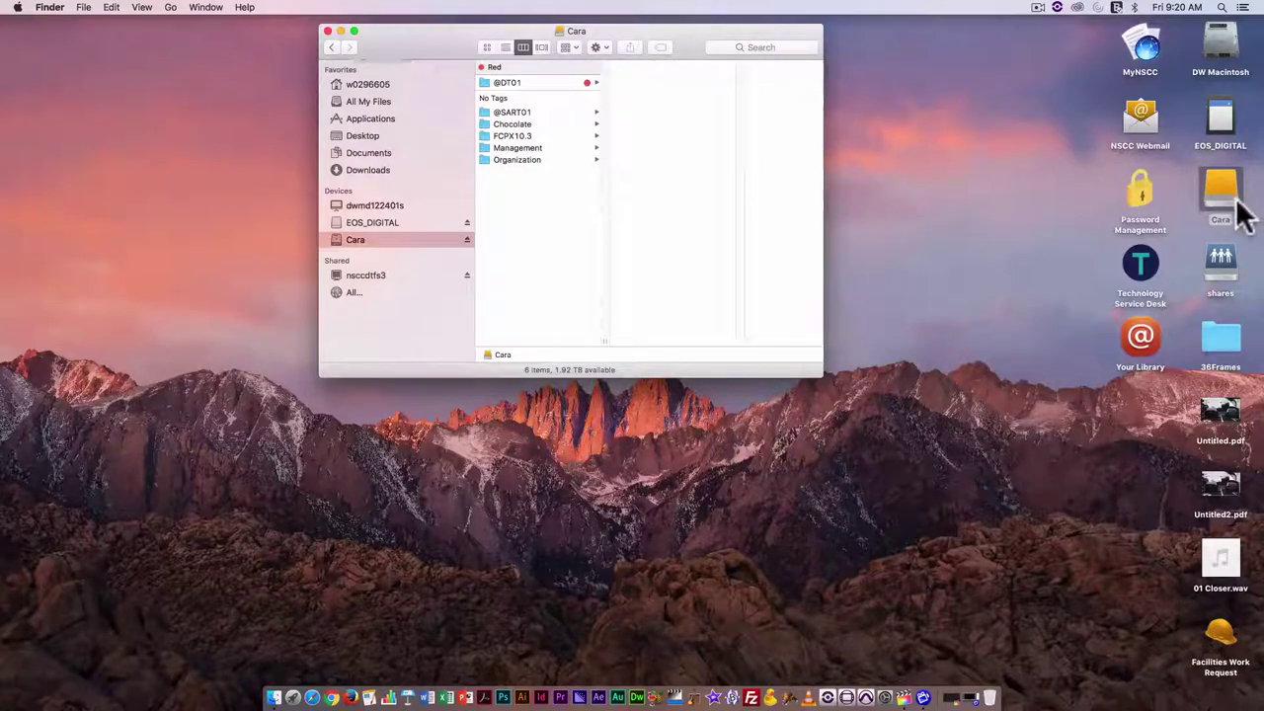
left_click(361, 222)
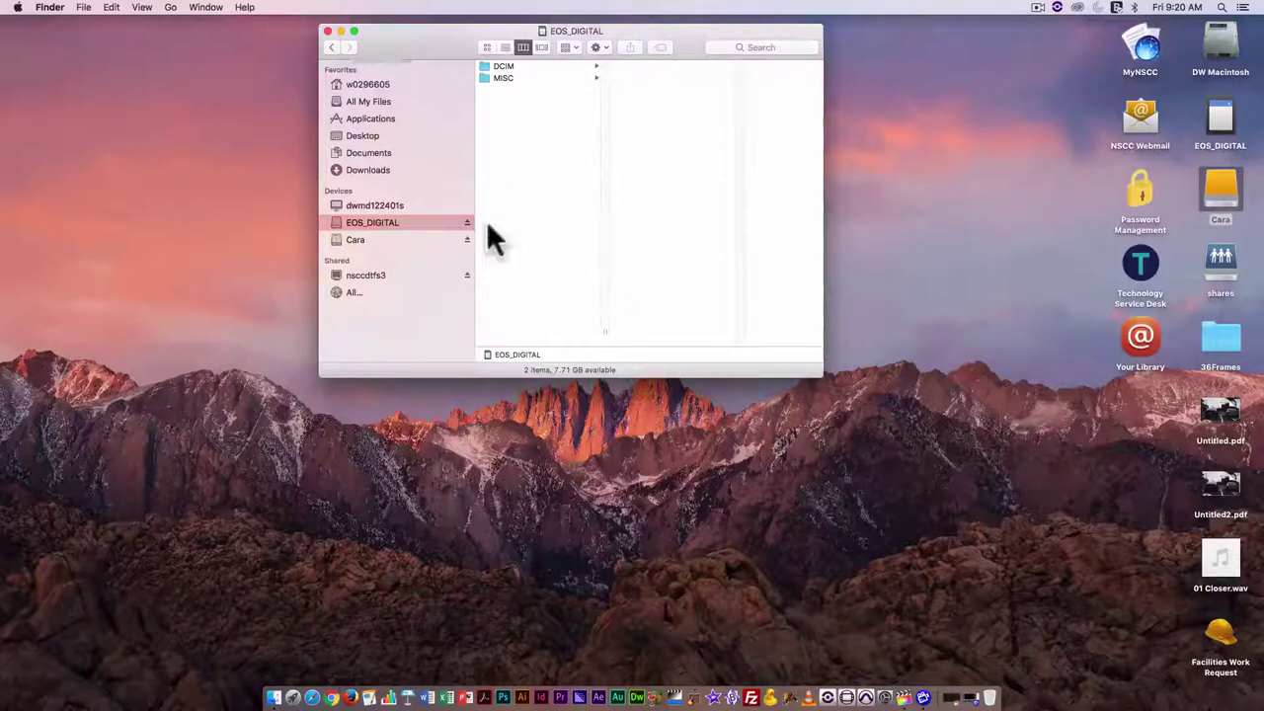
left_click(356, 239)
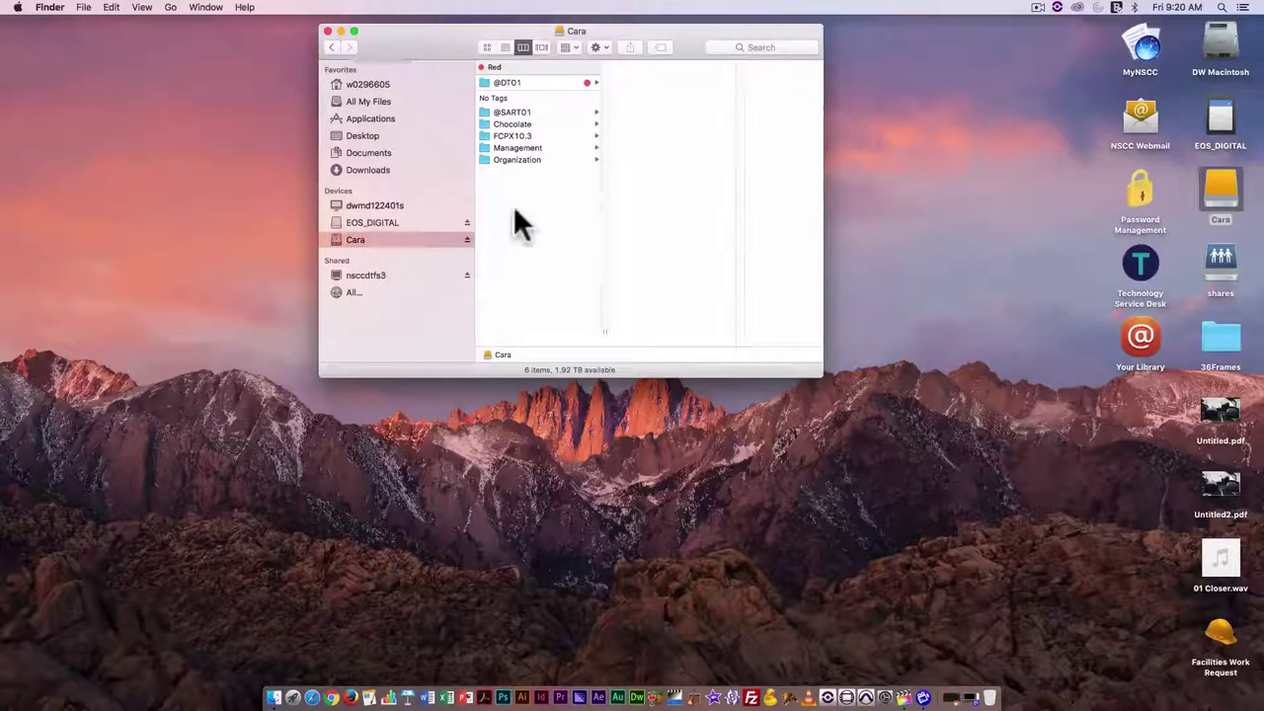
key("shift+super+n")
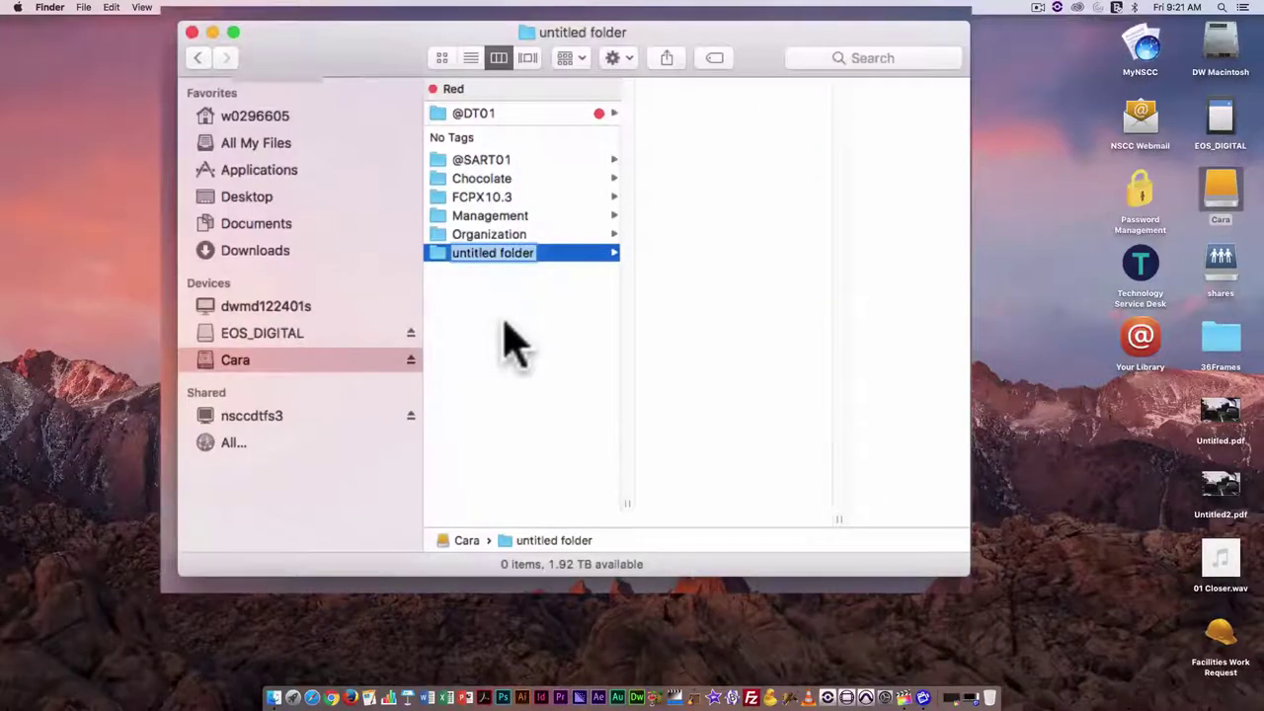
type("Fina")
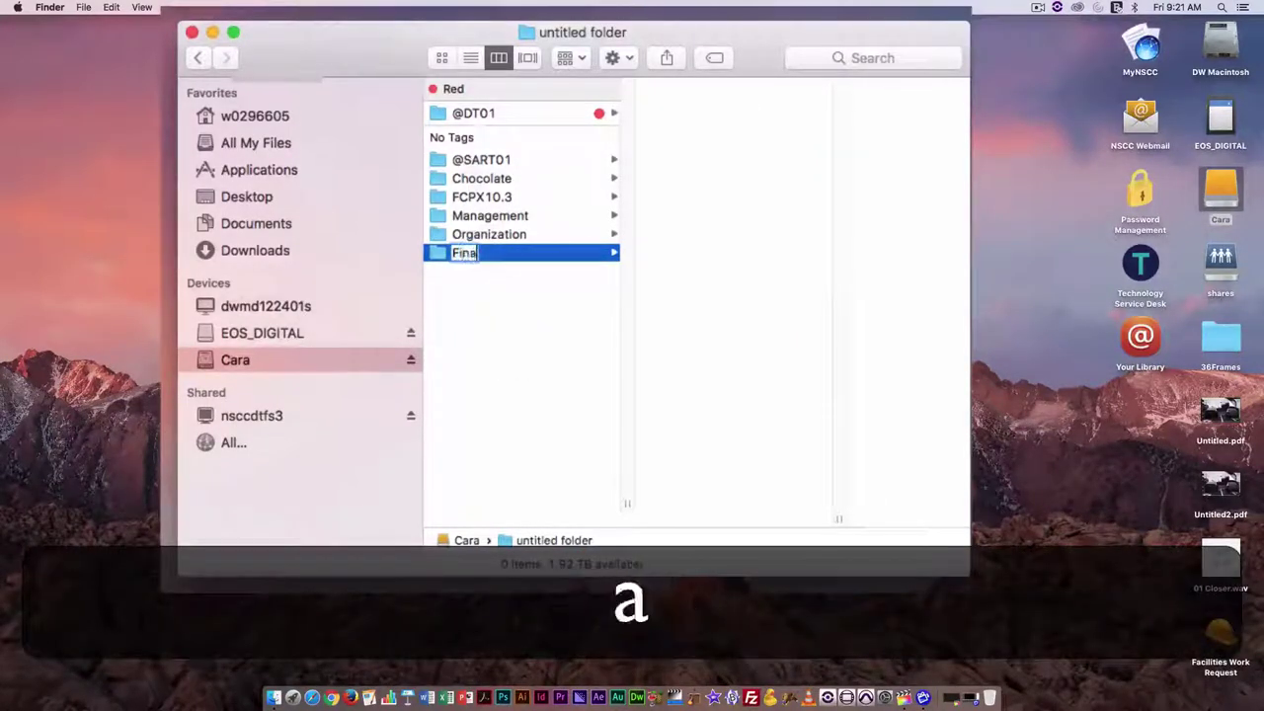
type("lCu")
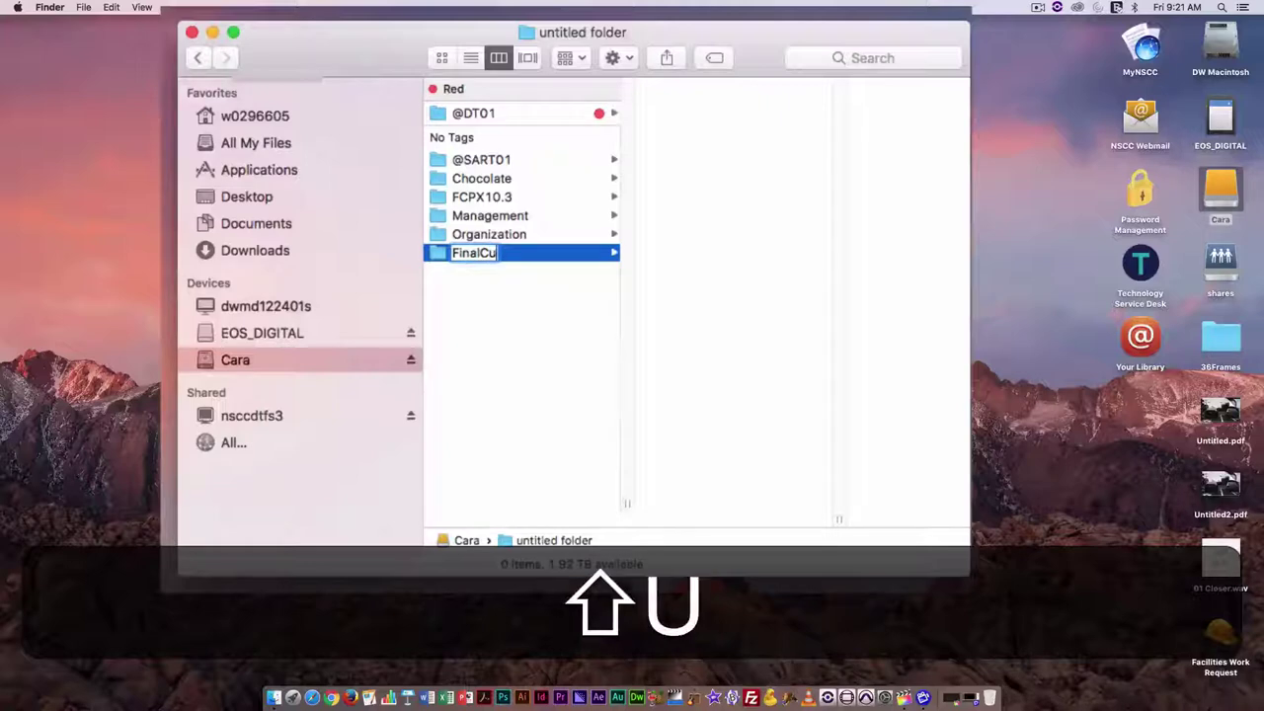
type("tX")
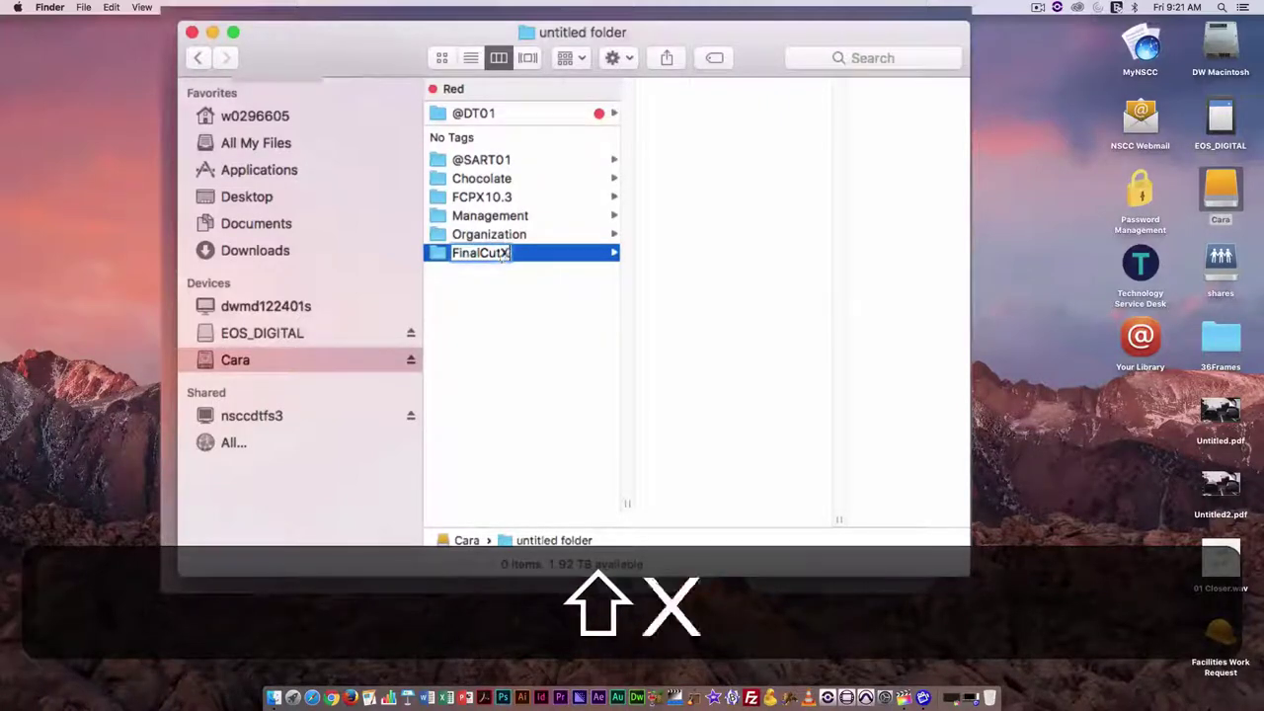
left_click(520, 341)
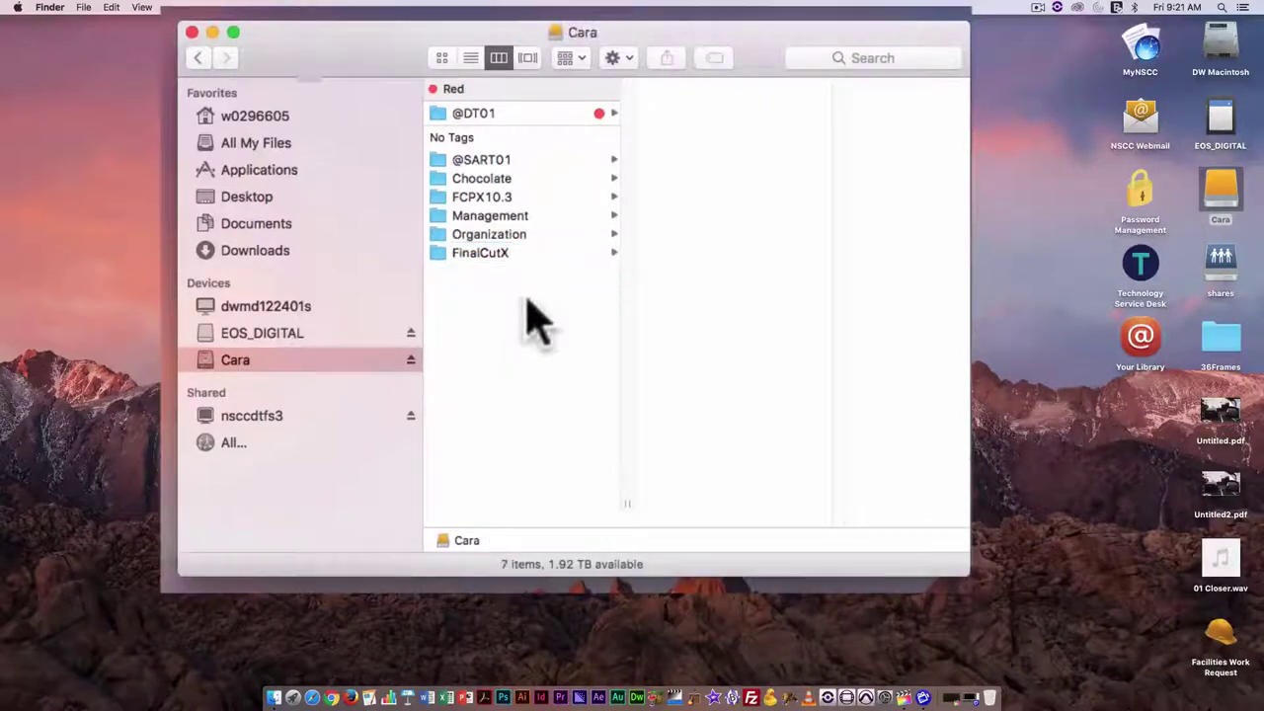
Step: Create a folder named MediaManagementProject inside the FinalCutX folder
left_click(504, 217)
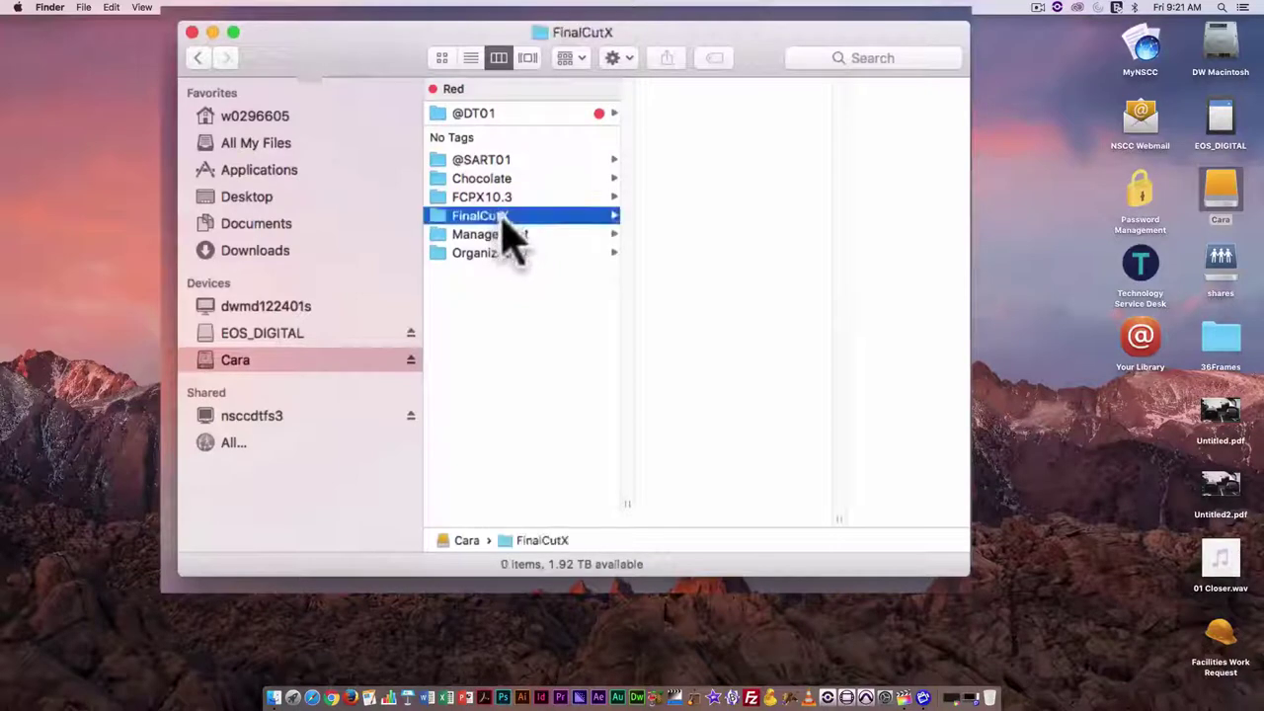
right_click(692, 190)
left_click(745, 201)
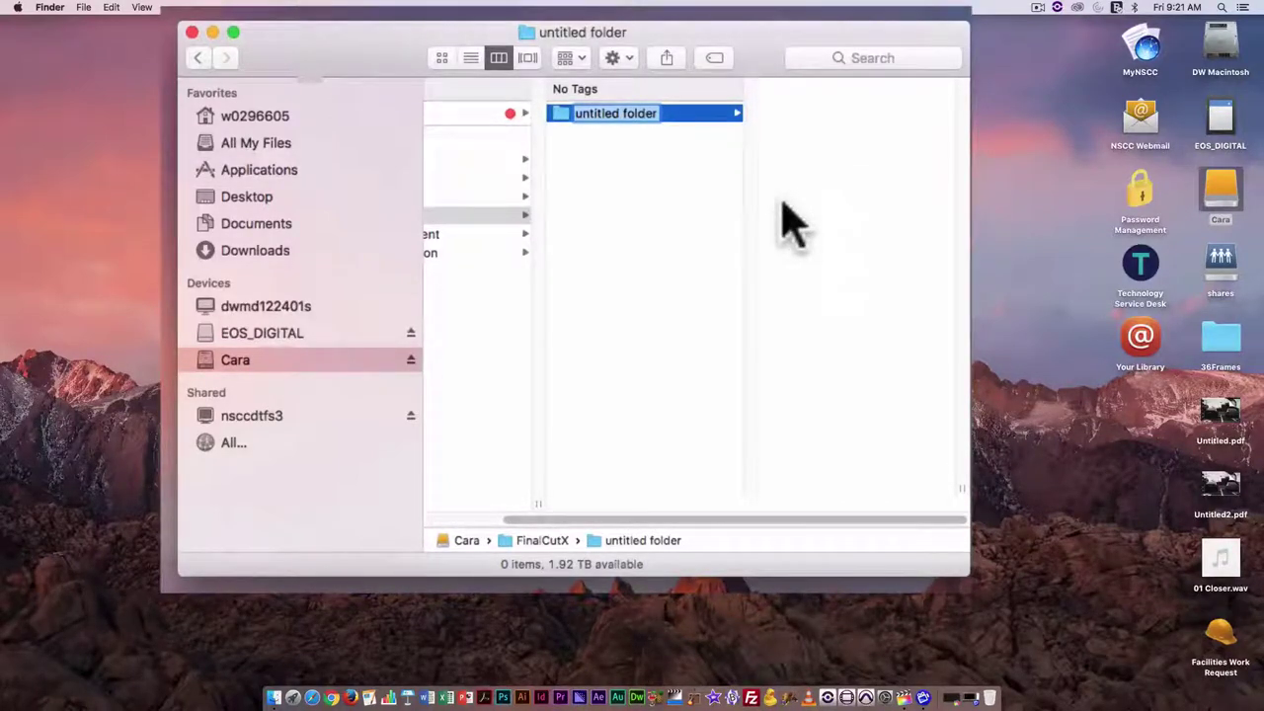
type("MediaM")
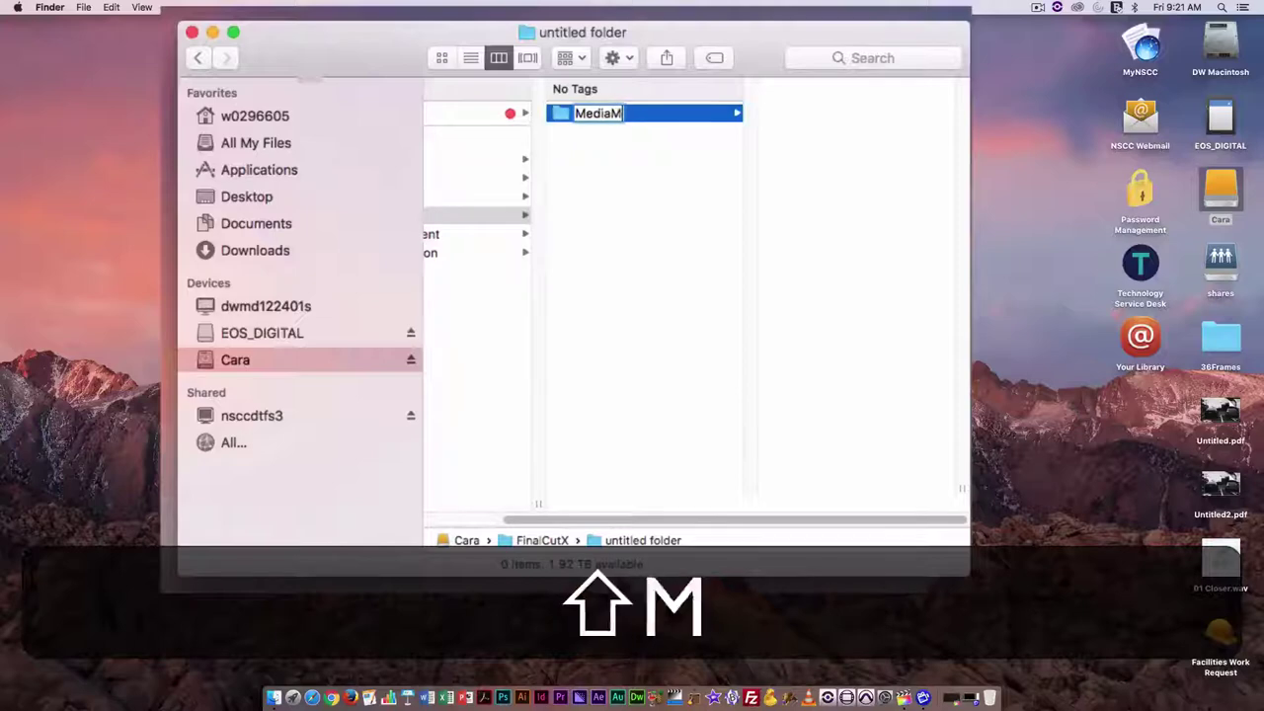
type("anagement")
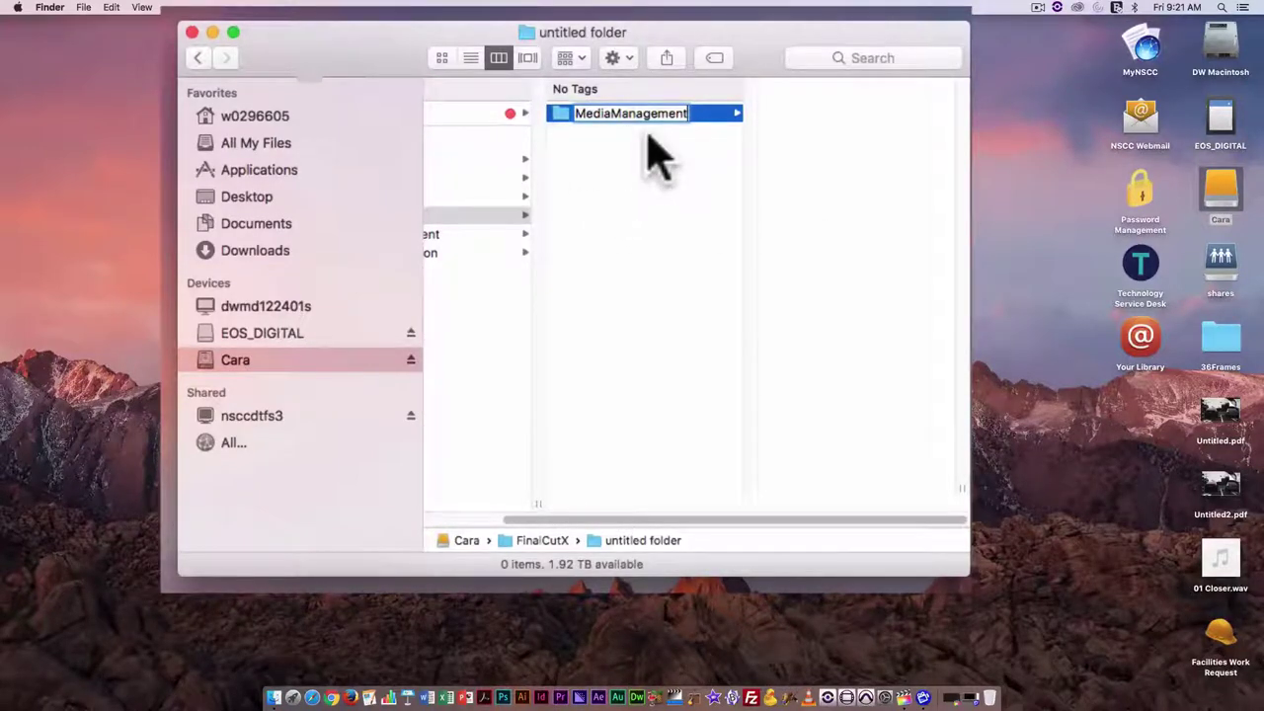
type("Project")
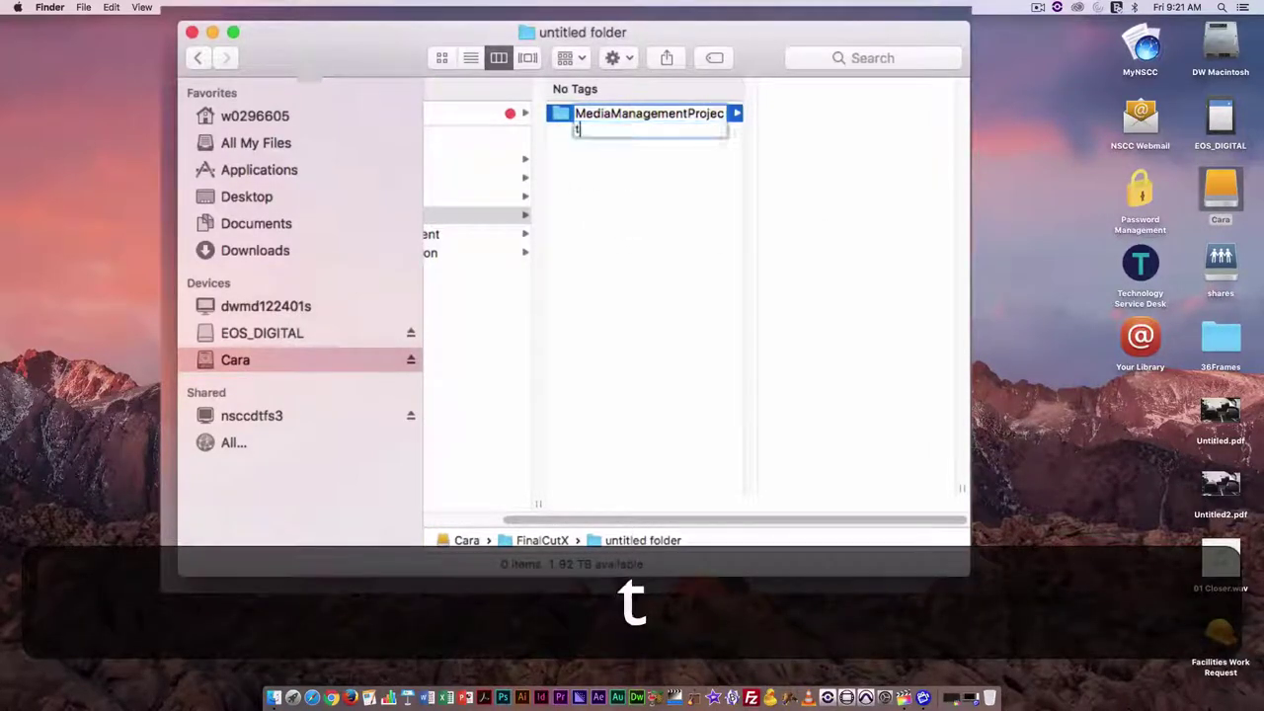
left_click(683, 158)
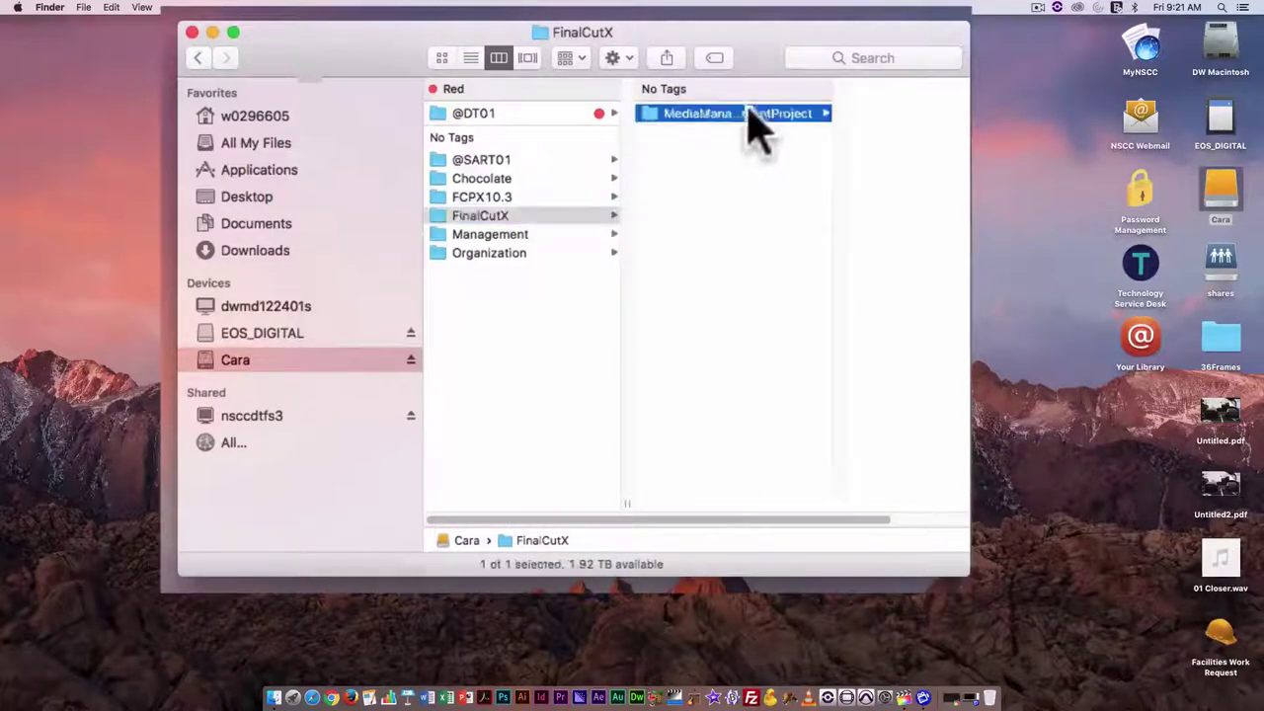
Step: Create two folders named video and audio inside the MediaManagementProject folder
right_click(812, 158)
left_click(851, 161)
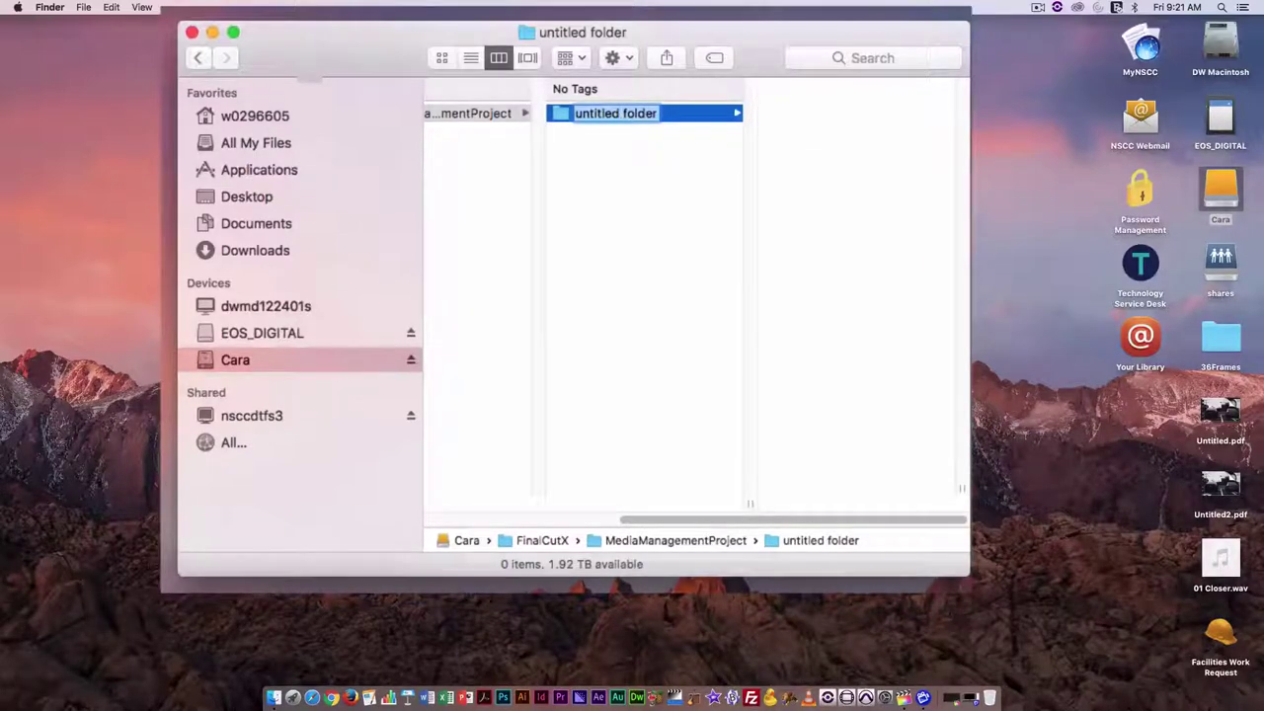
type("video")
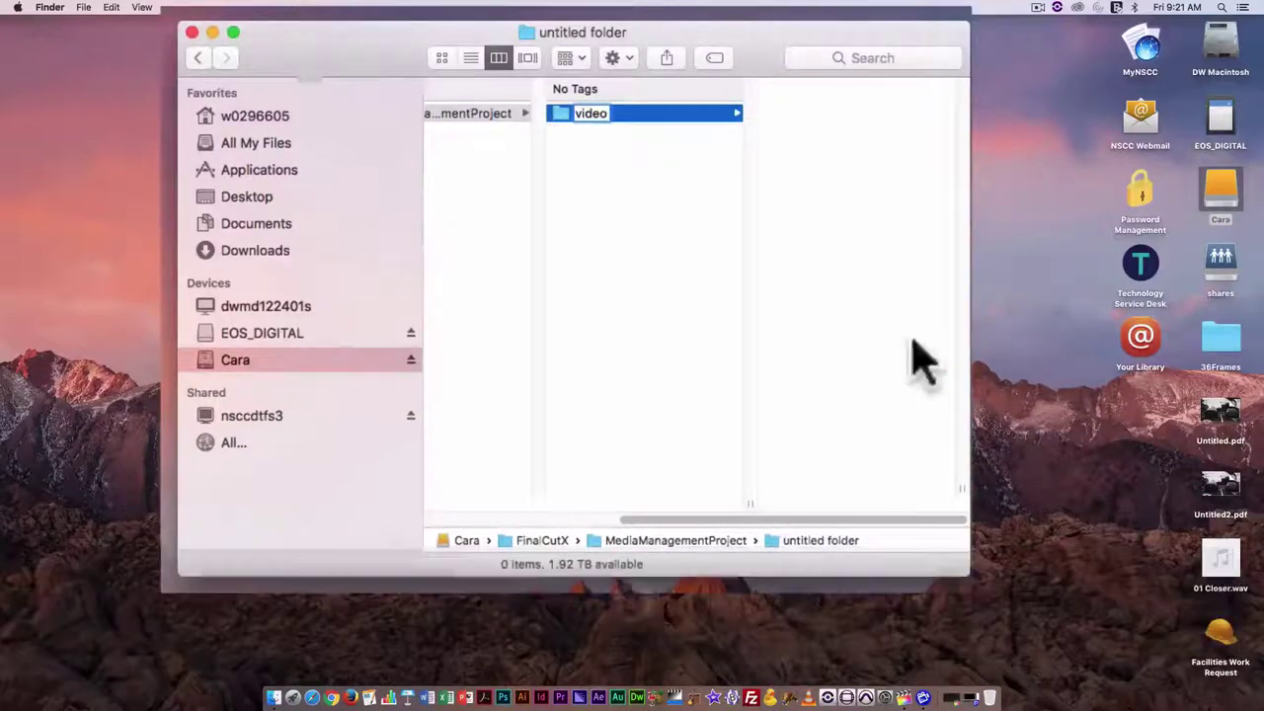
left_click(655, 330)
right_click(661, 305)
left_click(713, 312)
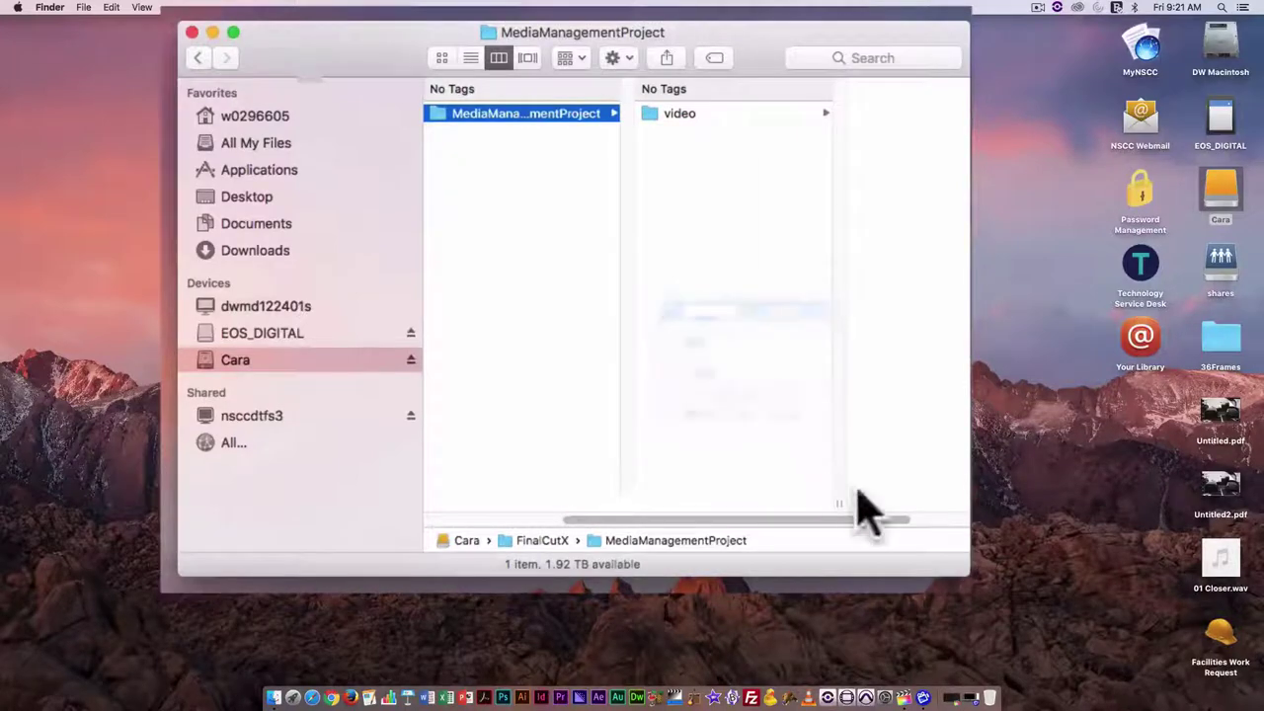
type("audio")
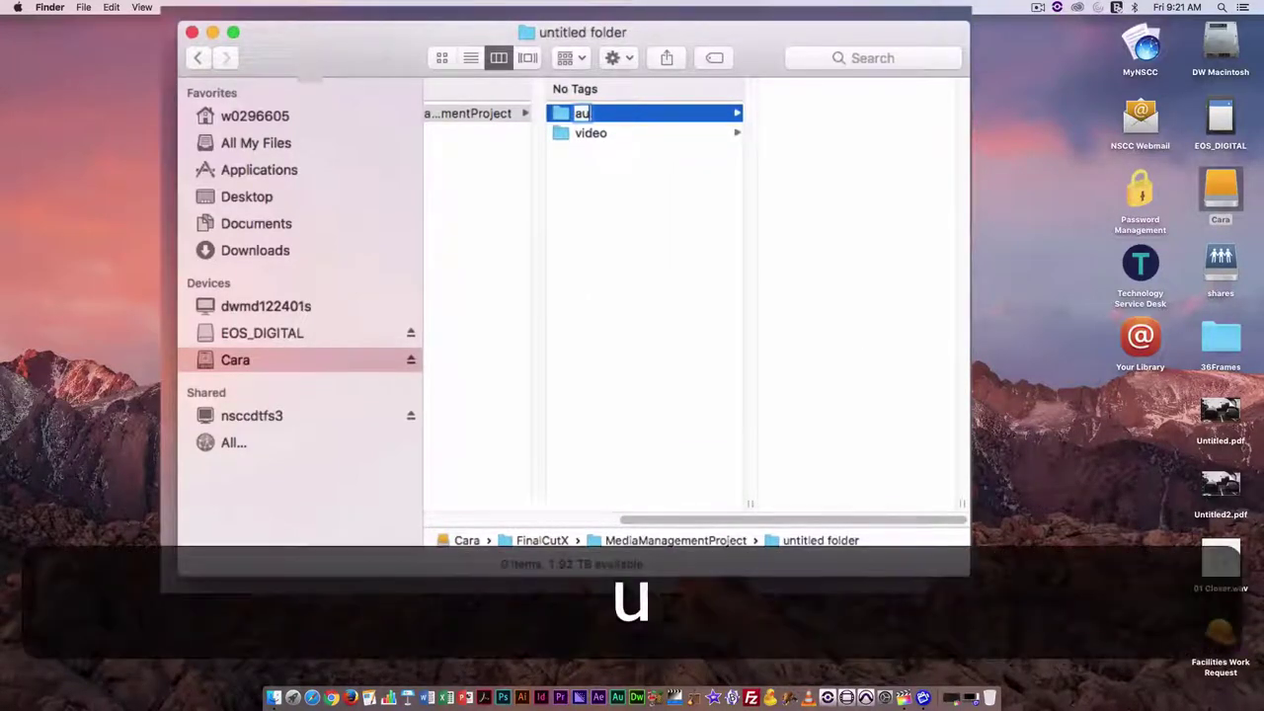
left_click(678, 415)
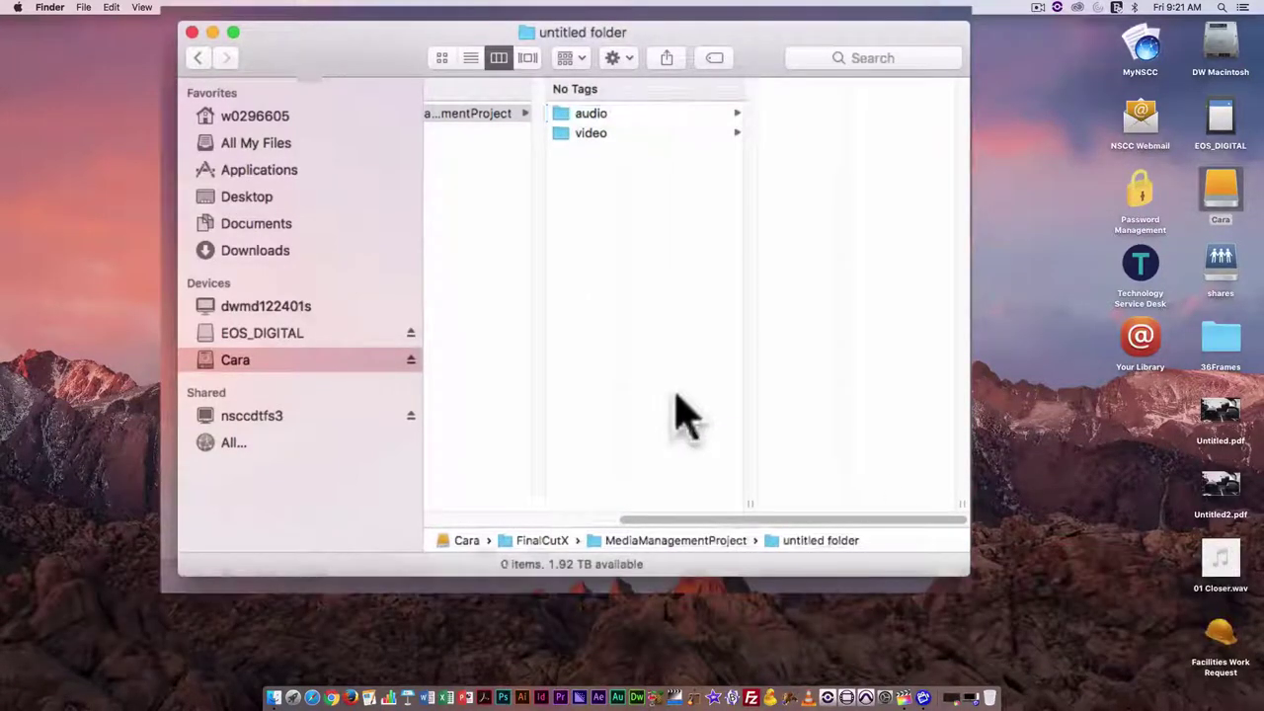
Step: Add two more folders named stills and exports to the MediaManagementProject folder
right_click(687, 344)
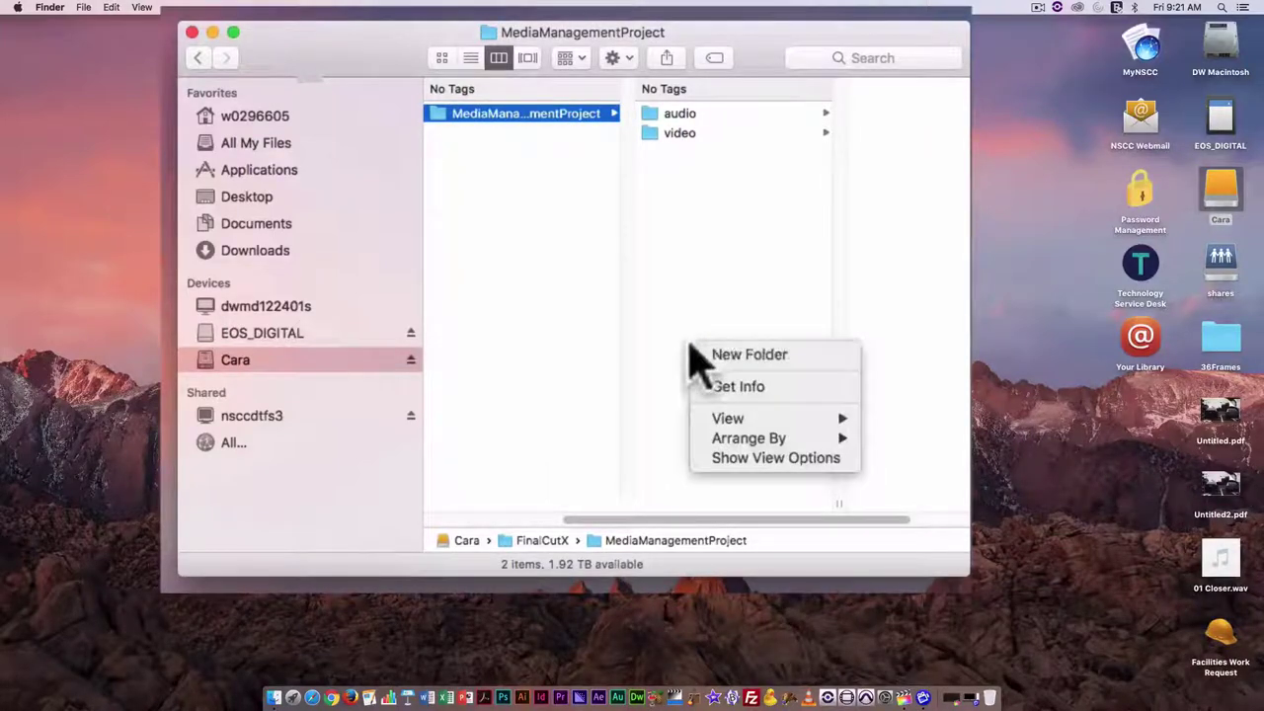
left_click(742, 356)
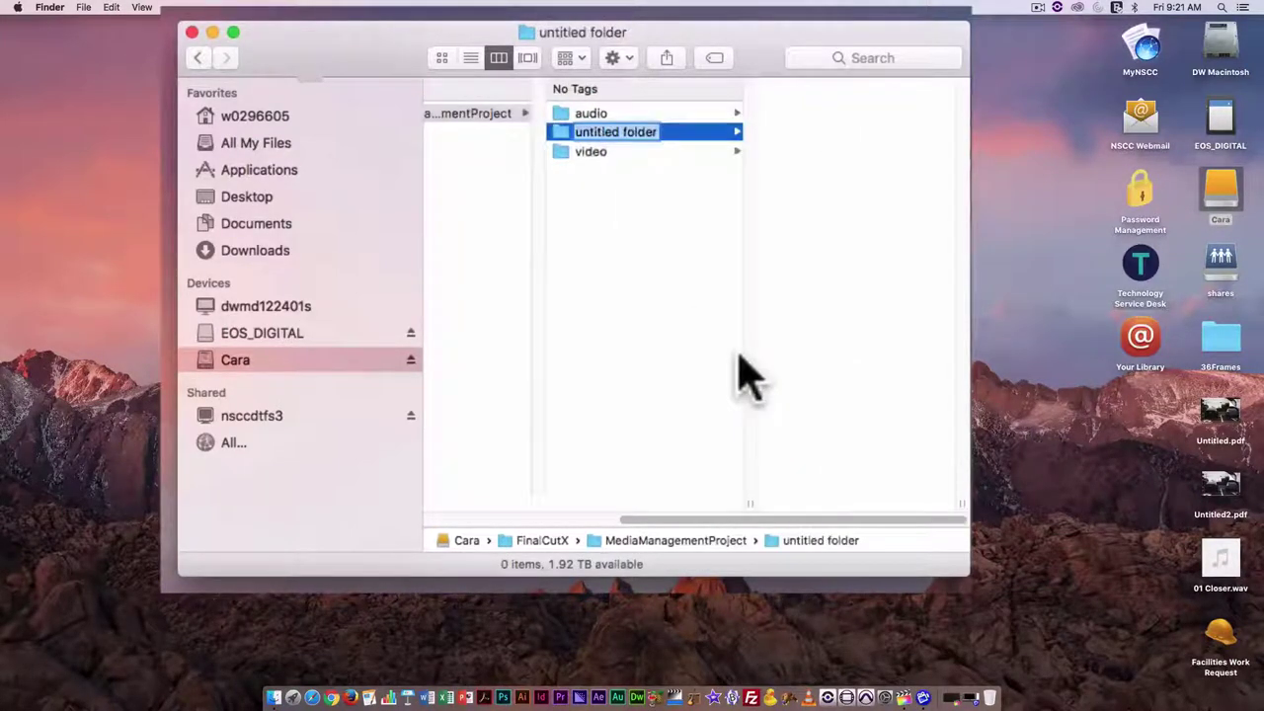
type("st")
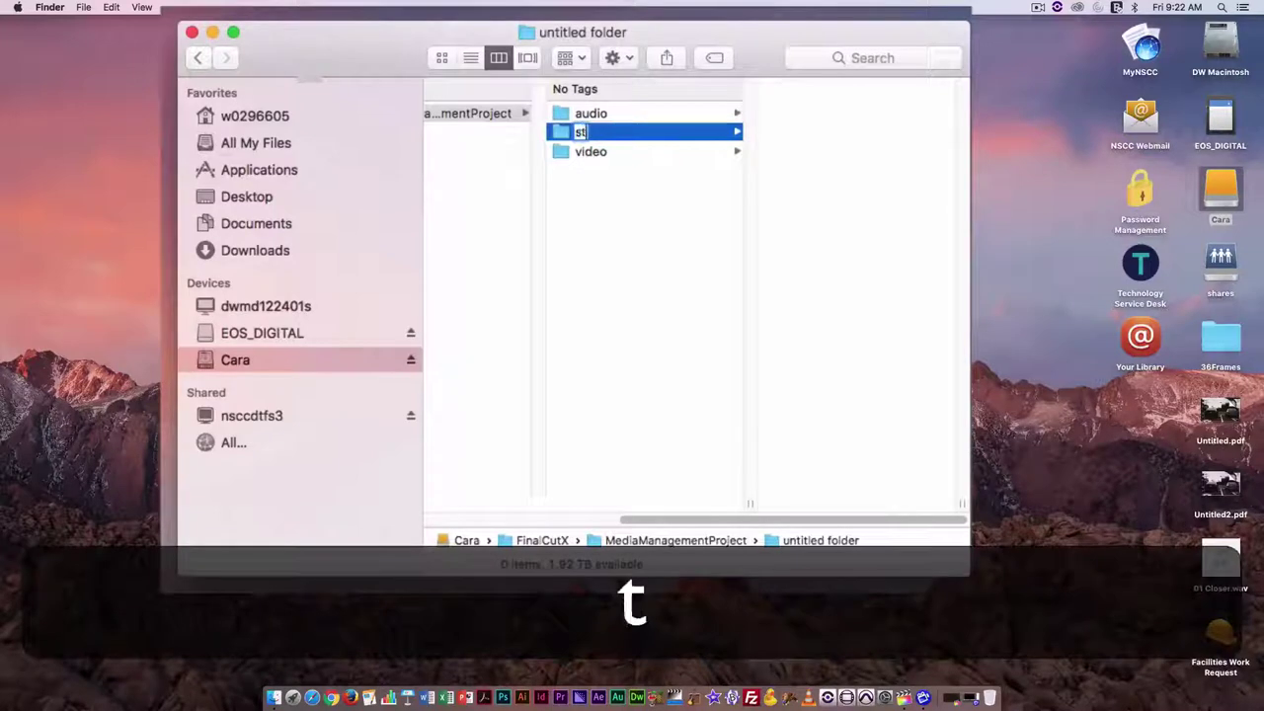
type("ills")
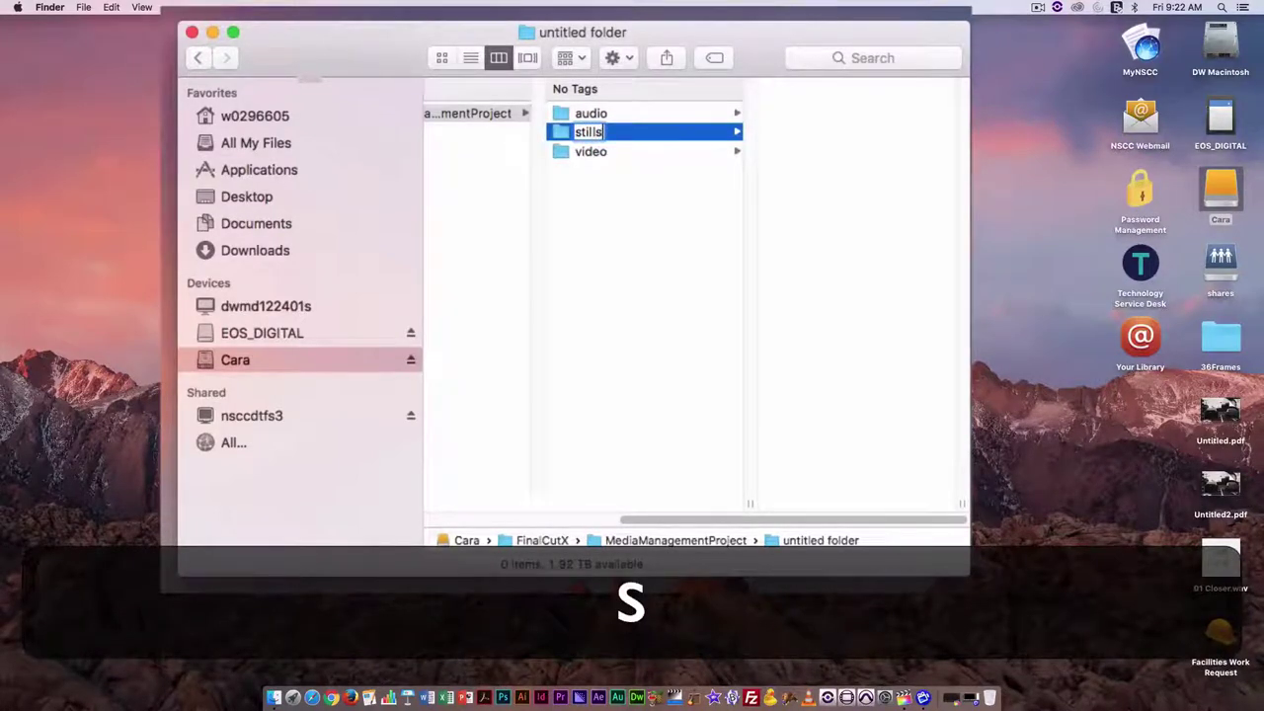
right_click(637, 205)
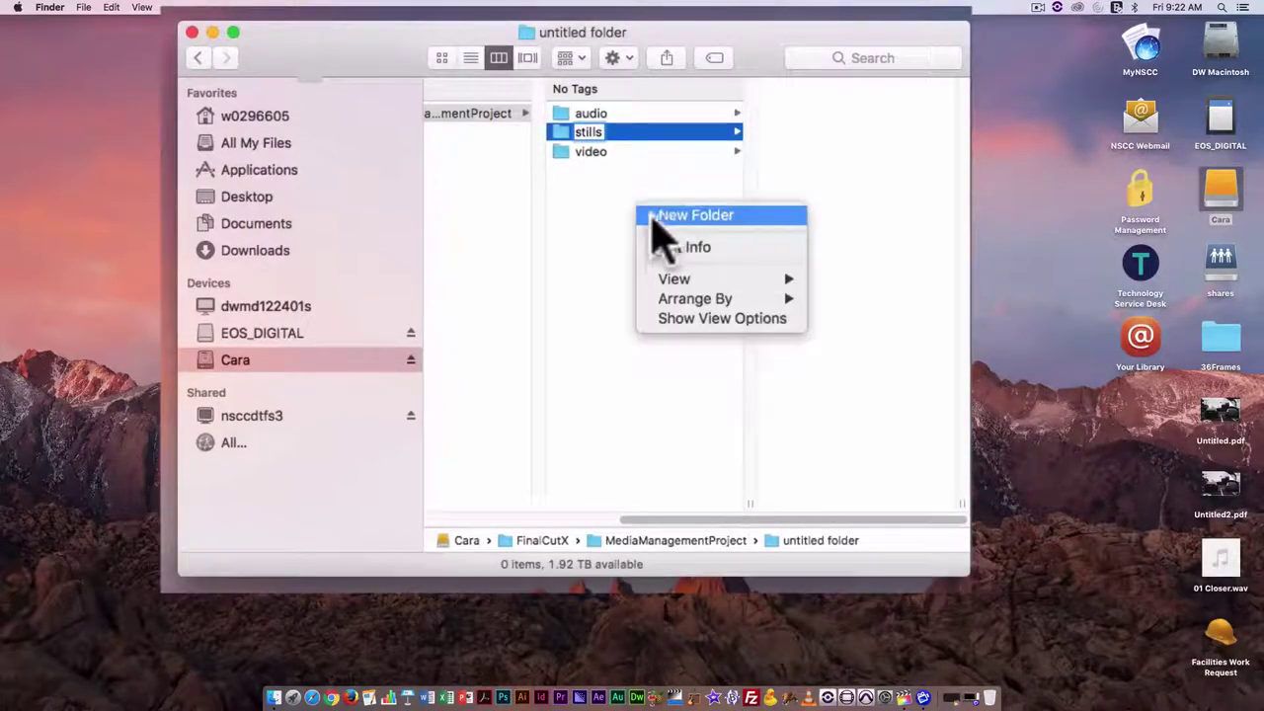
left_click(586, 268)
left_click(602, 265)
right_click(757, 251)
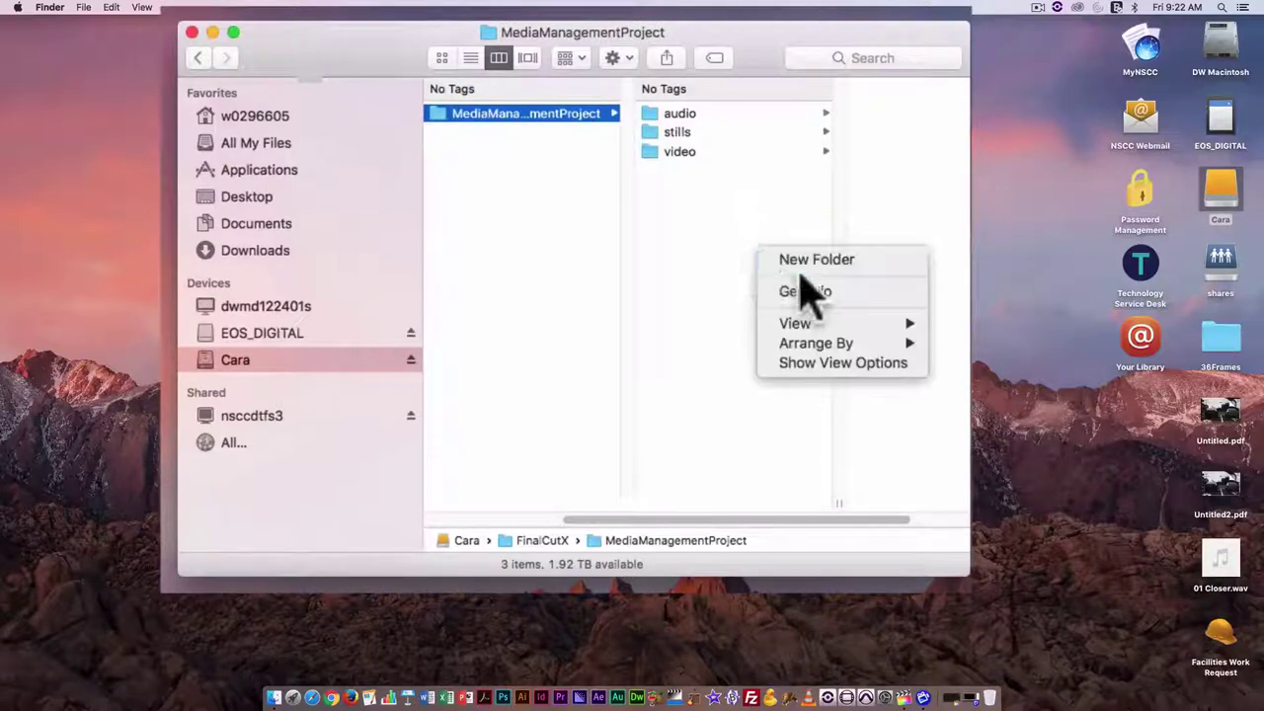
left_click(802, 261)
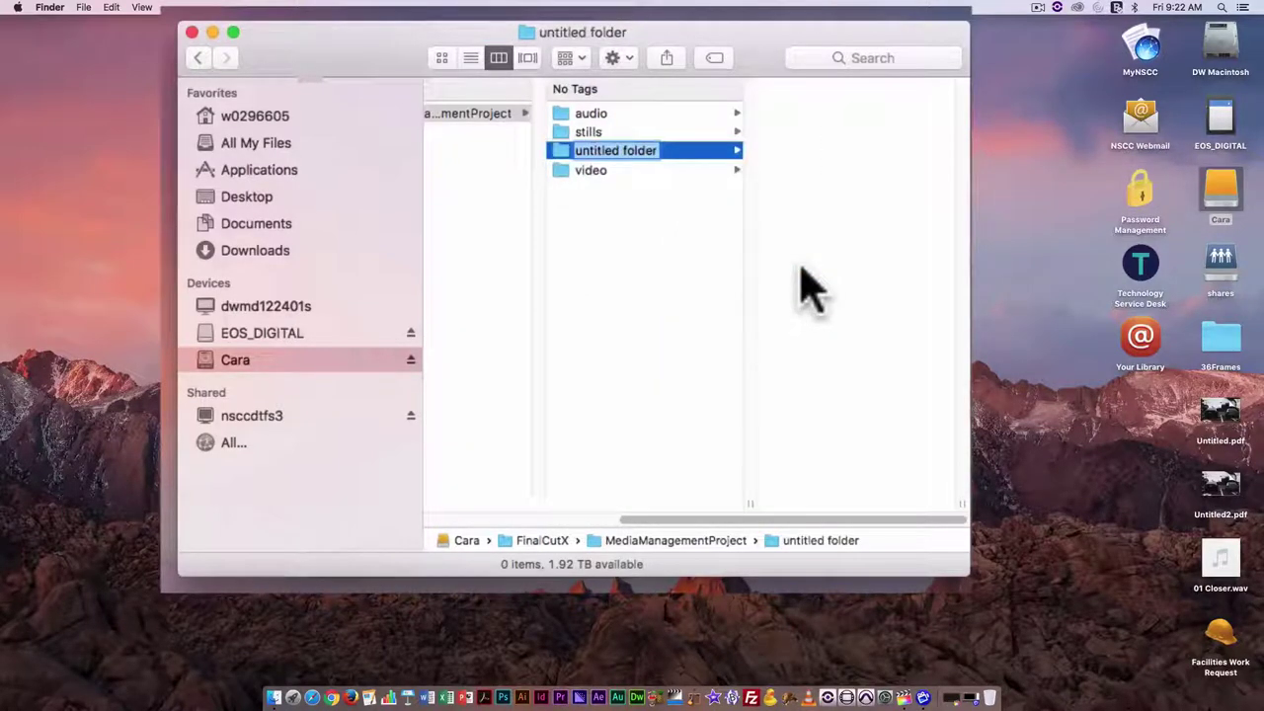
type("exports")
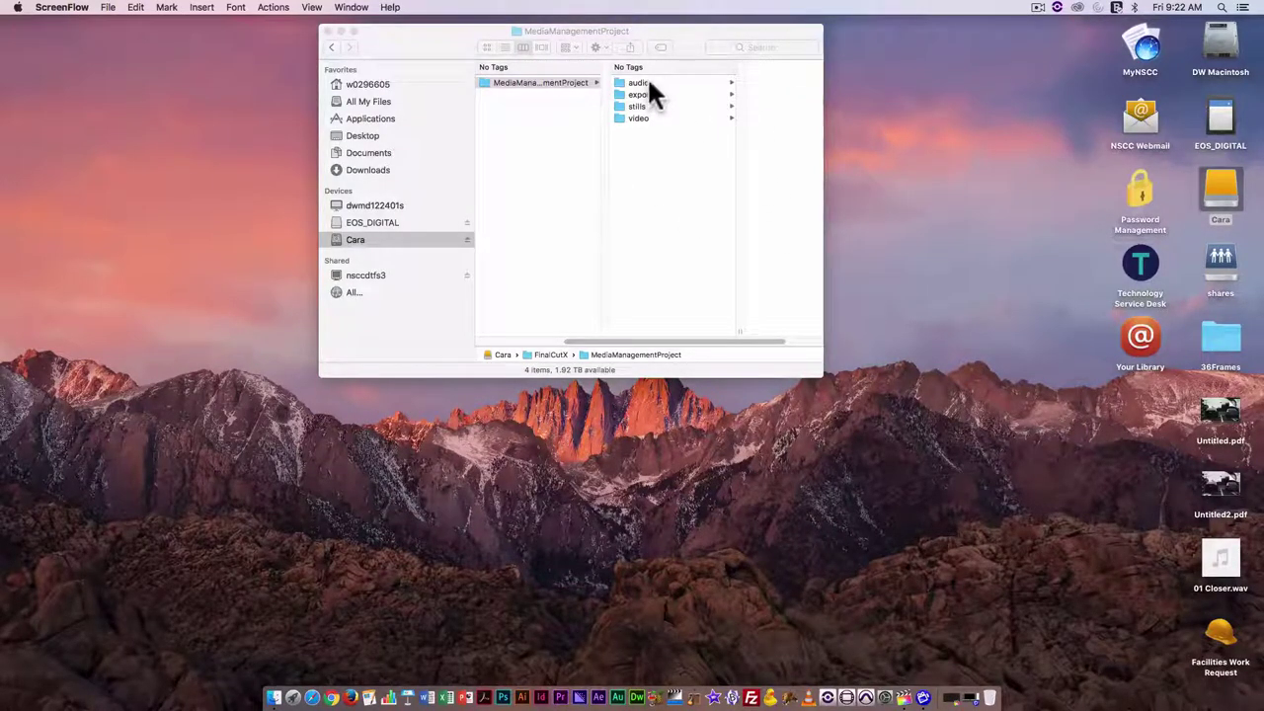
Step: Copy 01 Closer.wav from the desktop into the project's audio folder
left_click(684, 85)
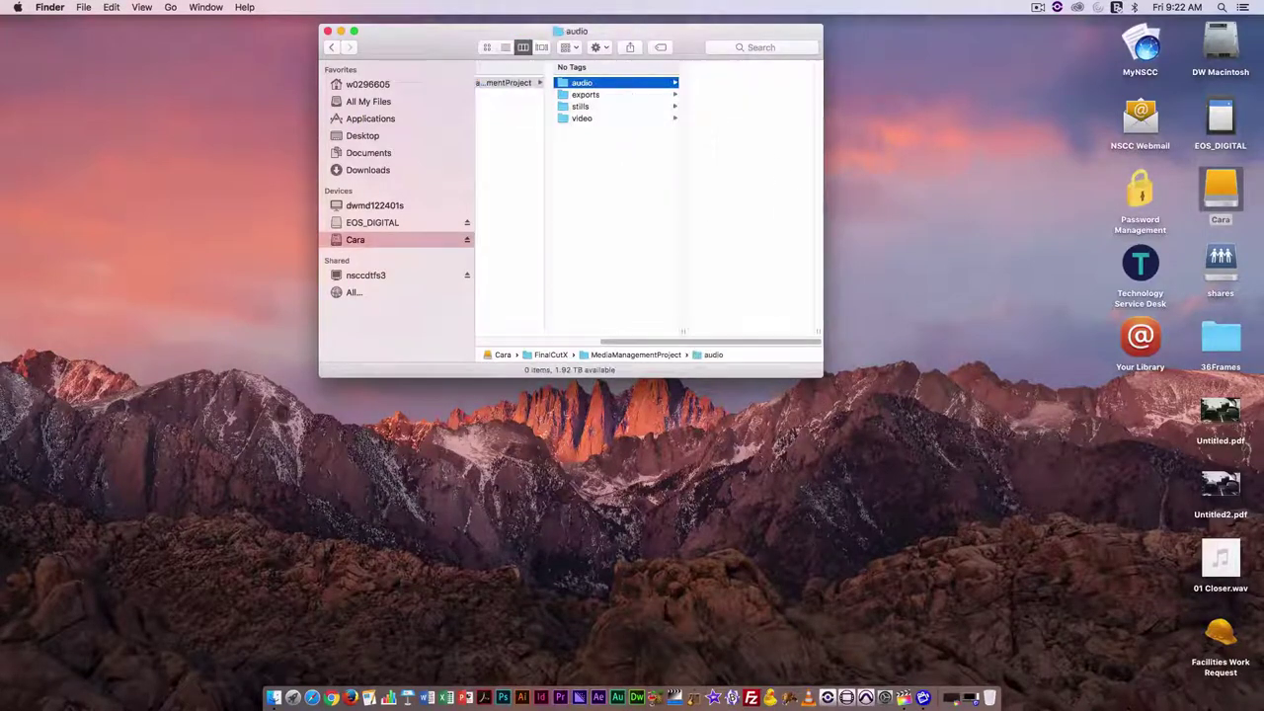
left_click_drag(1221, 558, 742, 117)
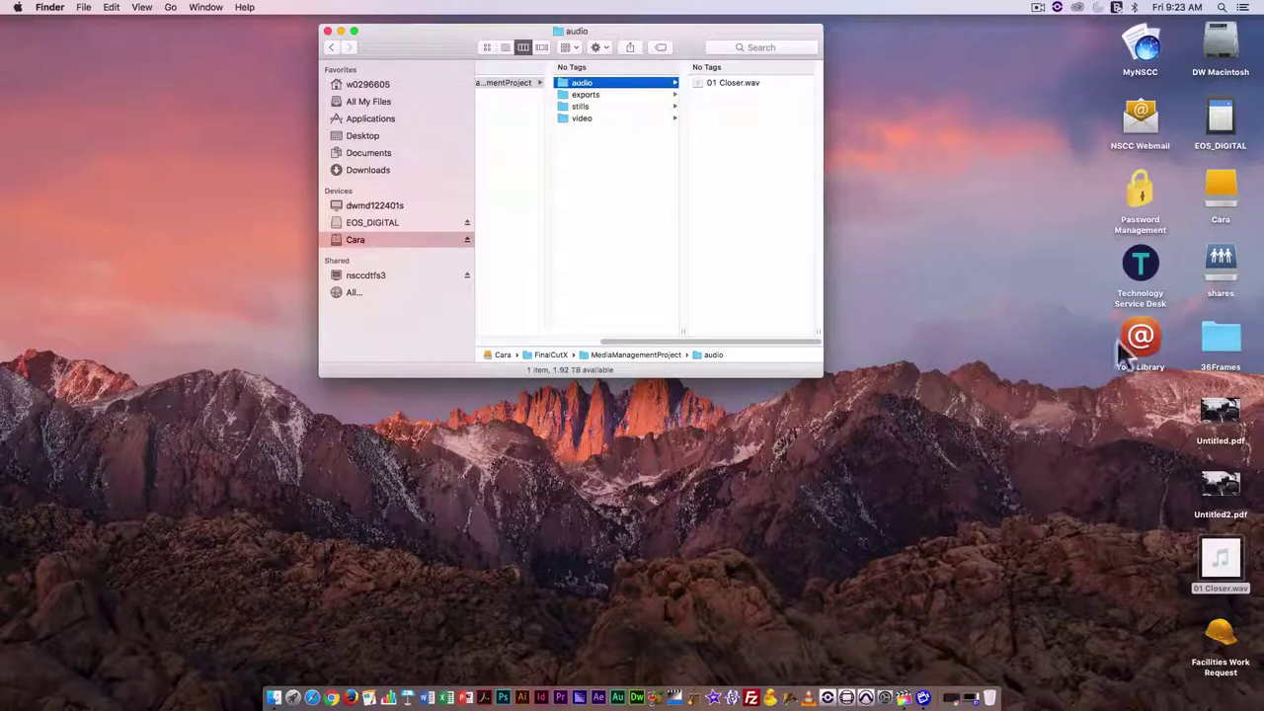
Step: Rename the Images-2500px folder inside the desktop's 36Frames folder as 36Frames2500px
double_click(1221, 342)
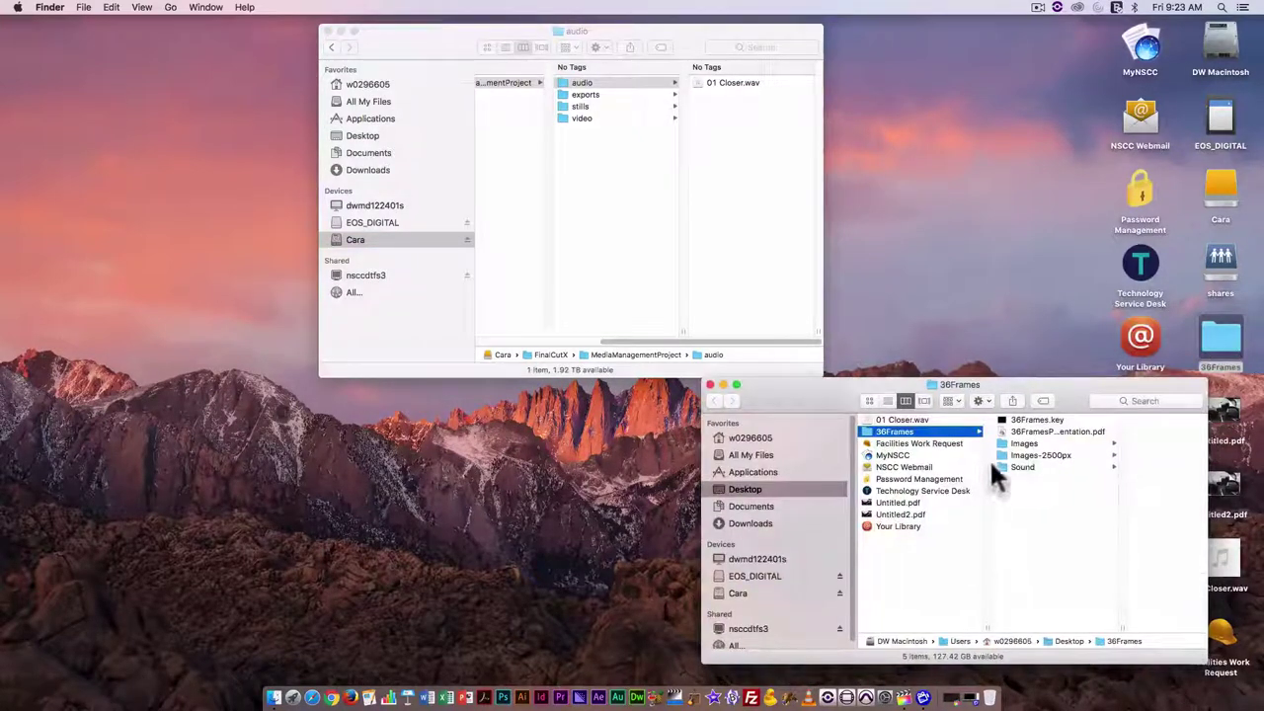
left_click(1017, 443)
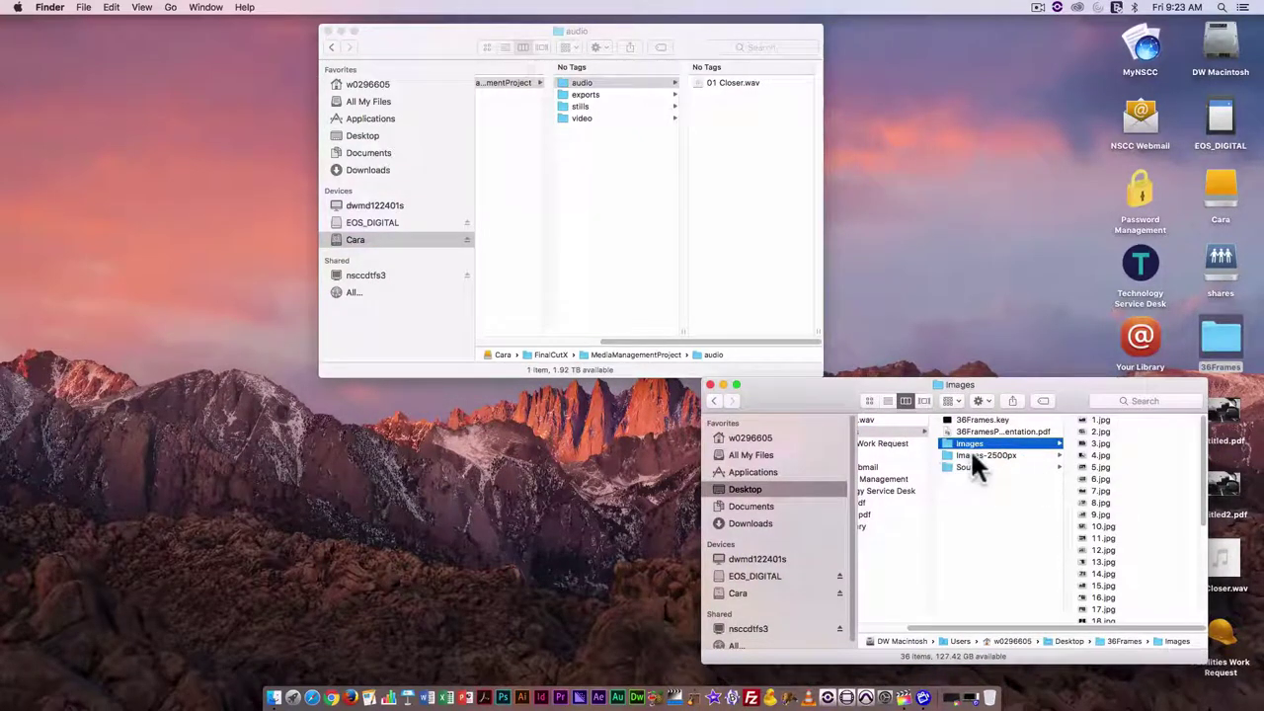
left_click(973, 456)
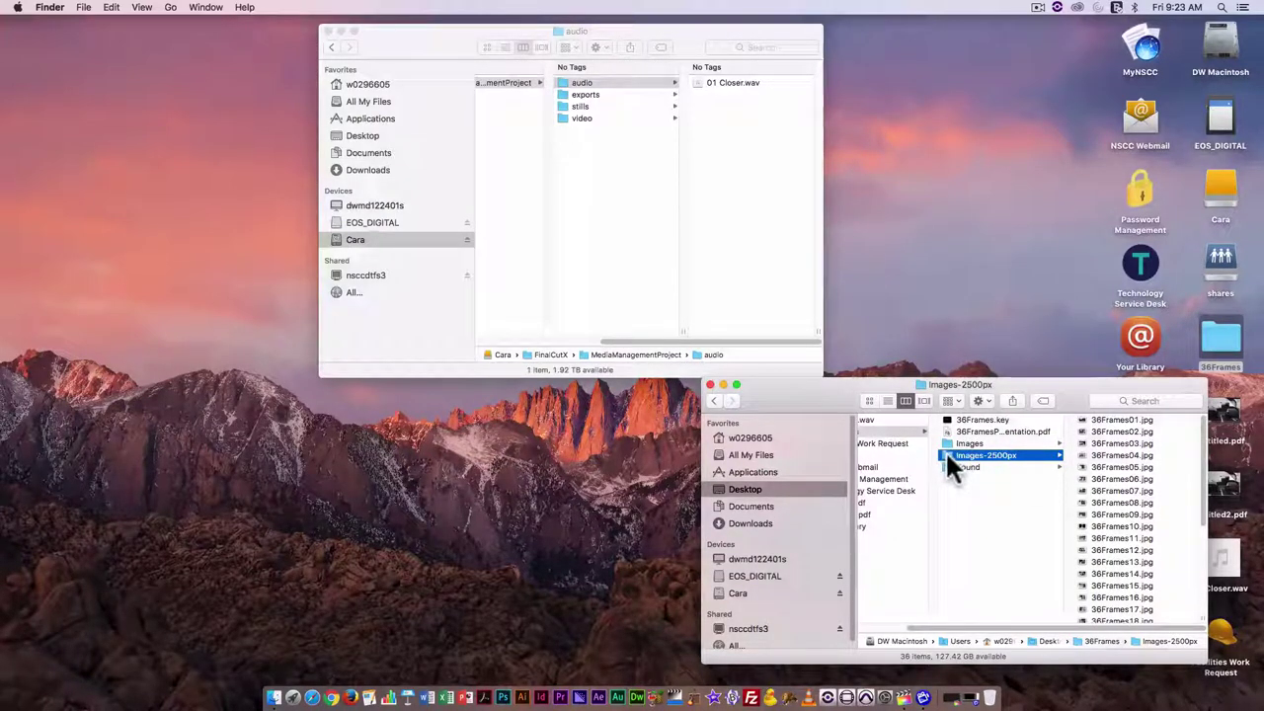
mouse_move(942, 454)
left_mouse_down()
mouse_move(593, 81)
mouse_move(604, 110)
mouse_move(945, 426)
mouse_move(933, 440)
mouse_move(592, 109)
mouse_move(895, 478)
mouse_move(943, 453)
left_mouse_up()
left_click(1009, 454)
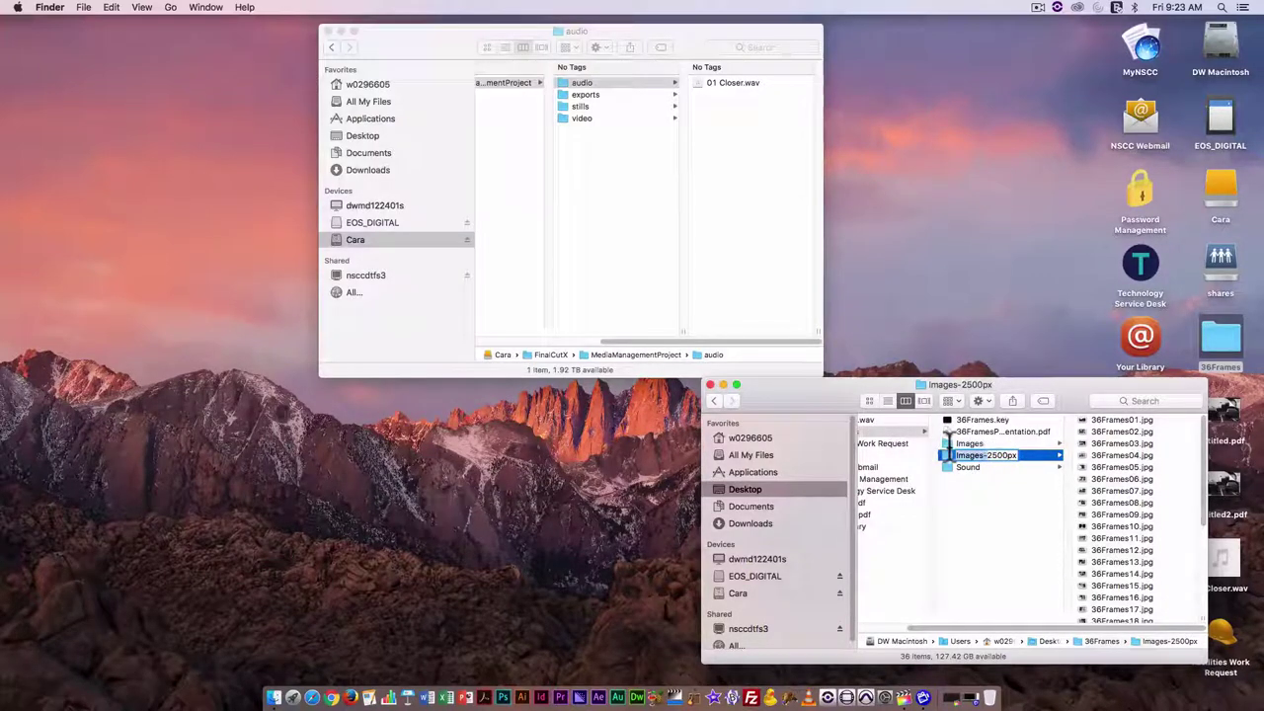
left_click_drag(956, 455, 986, 455)
key("BackSpace")
type("36Frames")
left_click(993, 516)
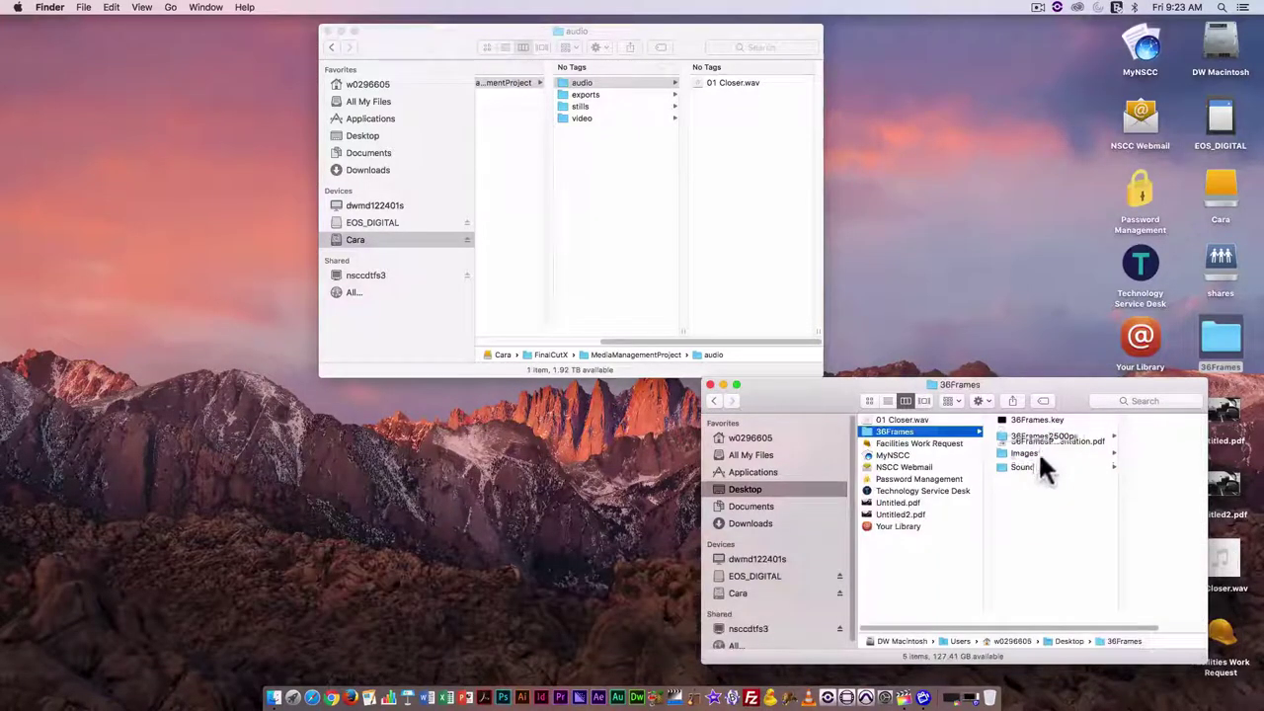
Step: Copy the 36Frames2500px folder into the stills folder of MediaManagementProject
left_click(1030, 432)
left_click_drag(945, 428, 607, 115)
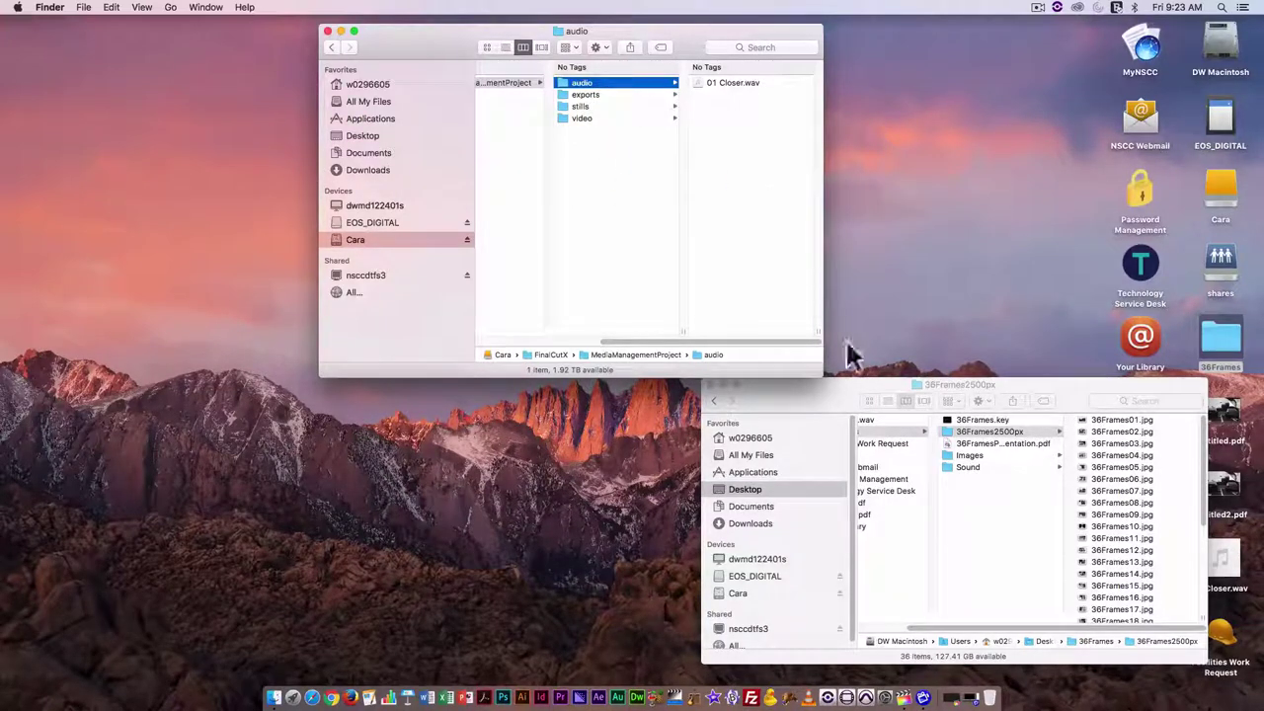
Step: Open the EOS_DIGITAL card beside the project window and look through the clips in DCIM's 100CANON folder
left_click(847, 380)
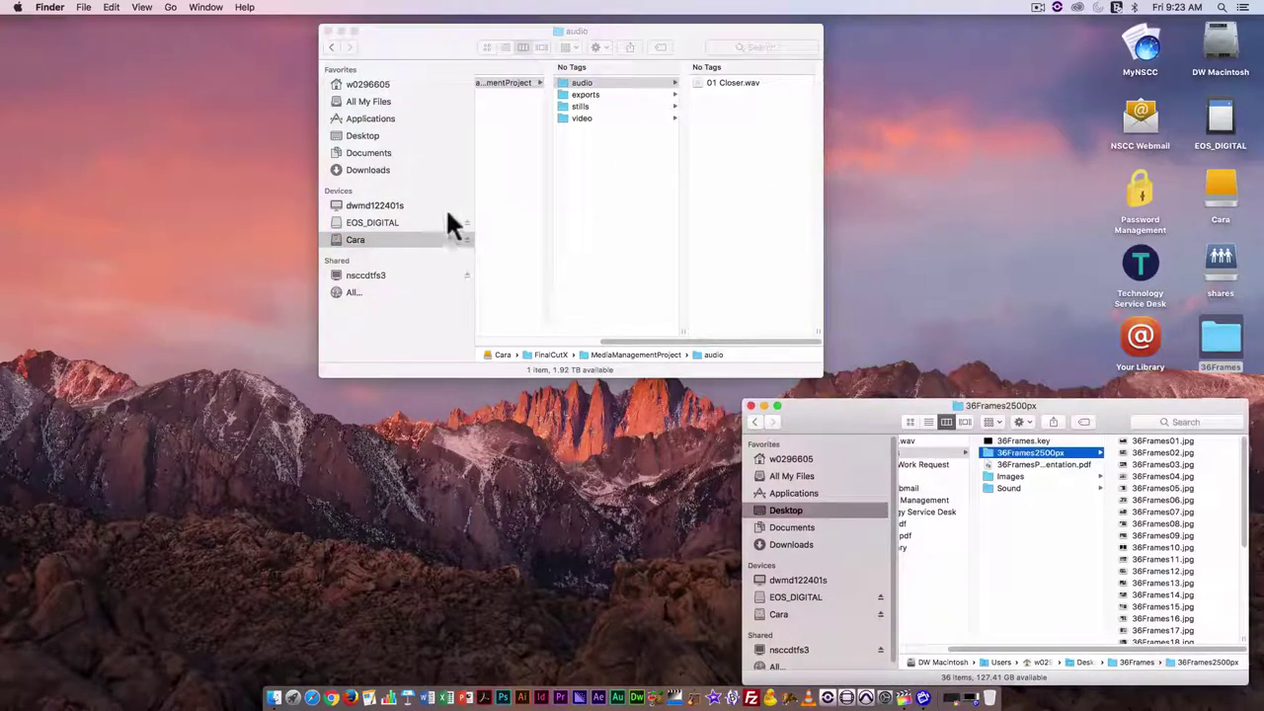
left_click(1225, 120)
double_click(1224, 120)
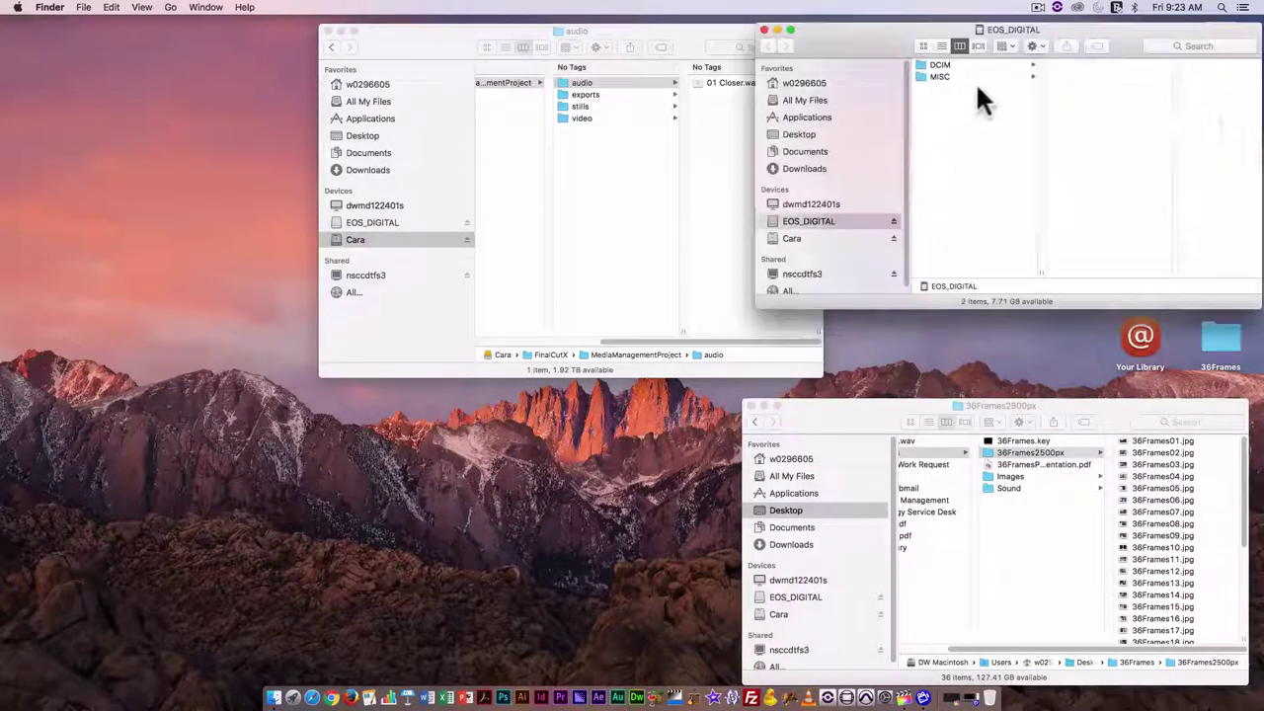
left_click(951, 65)
left_click(1102, 64)
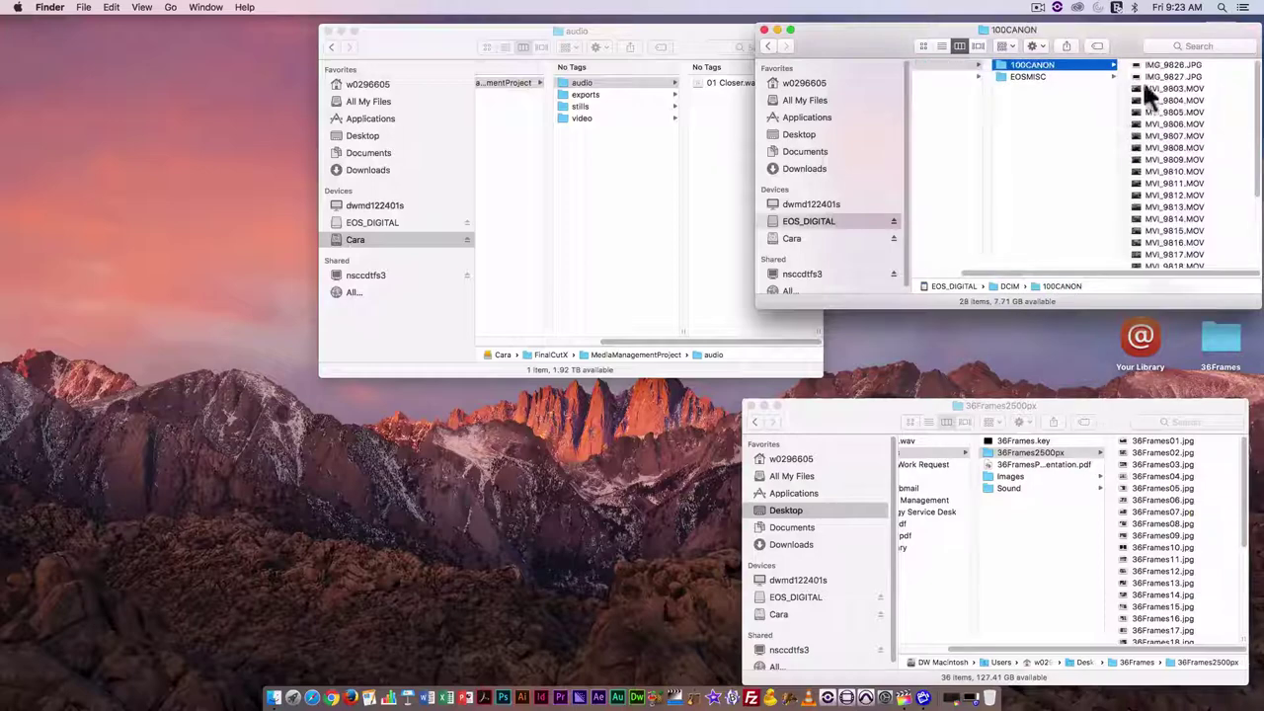
left_click(1152, 88)
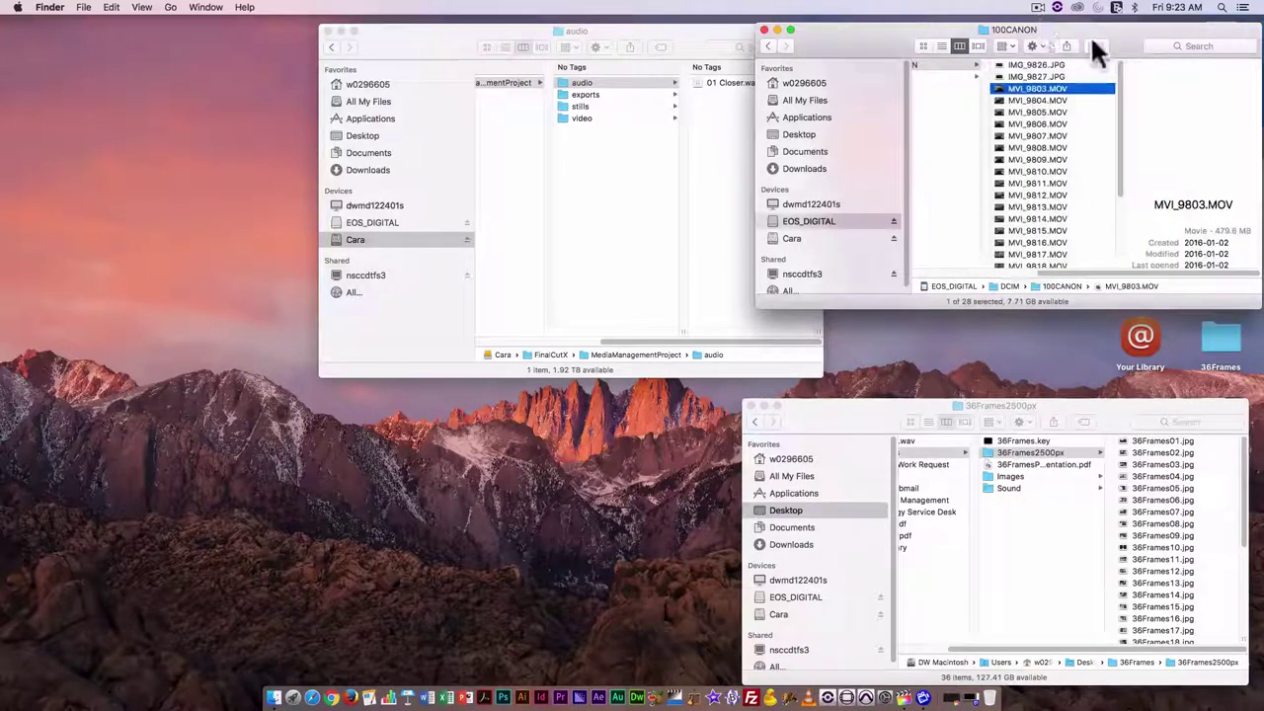
left_click_drag(1146, 43, 368, 106)
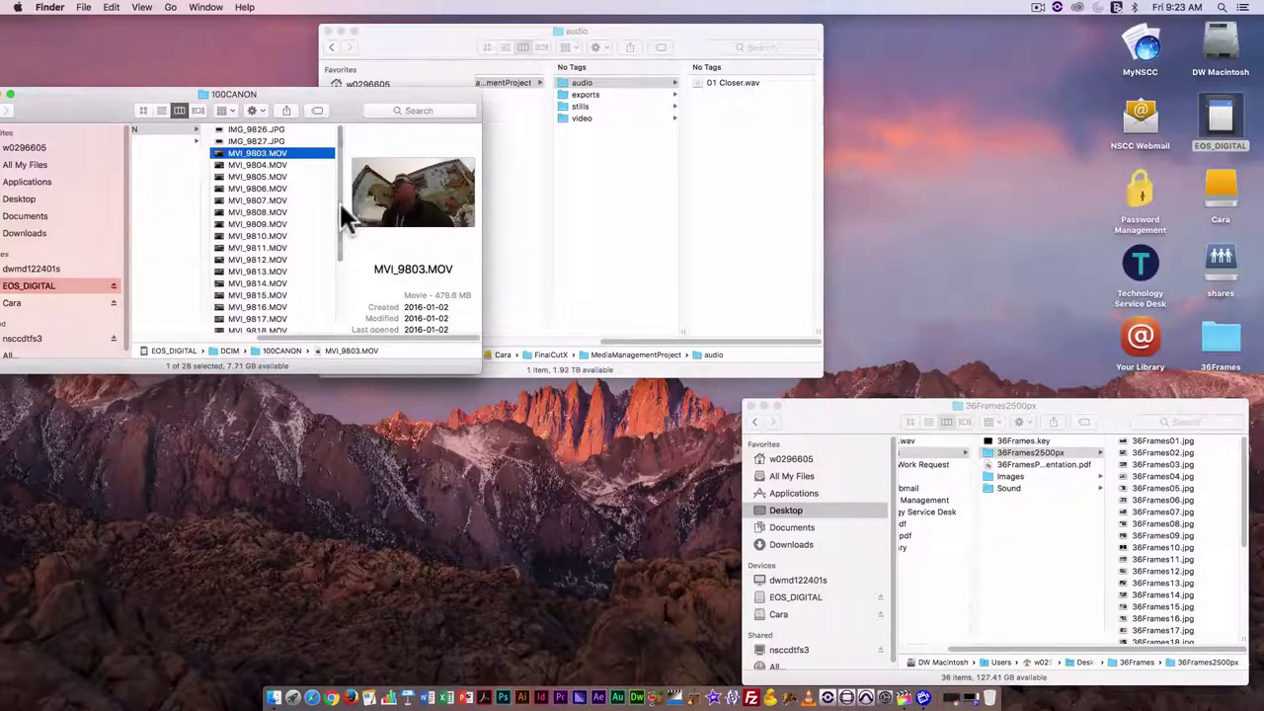
scroll(326, 207, "down", 4)
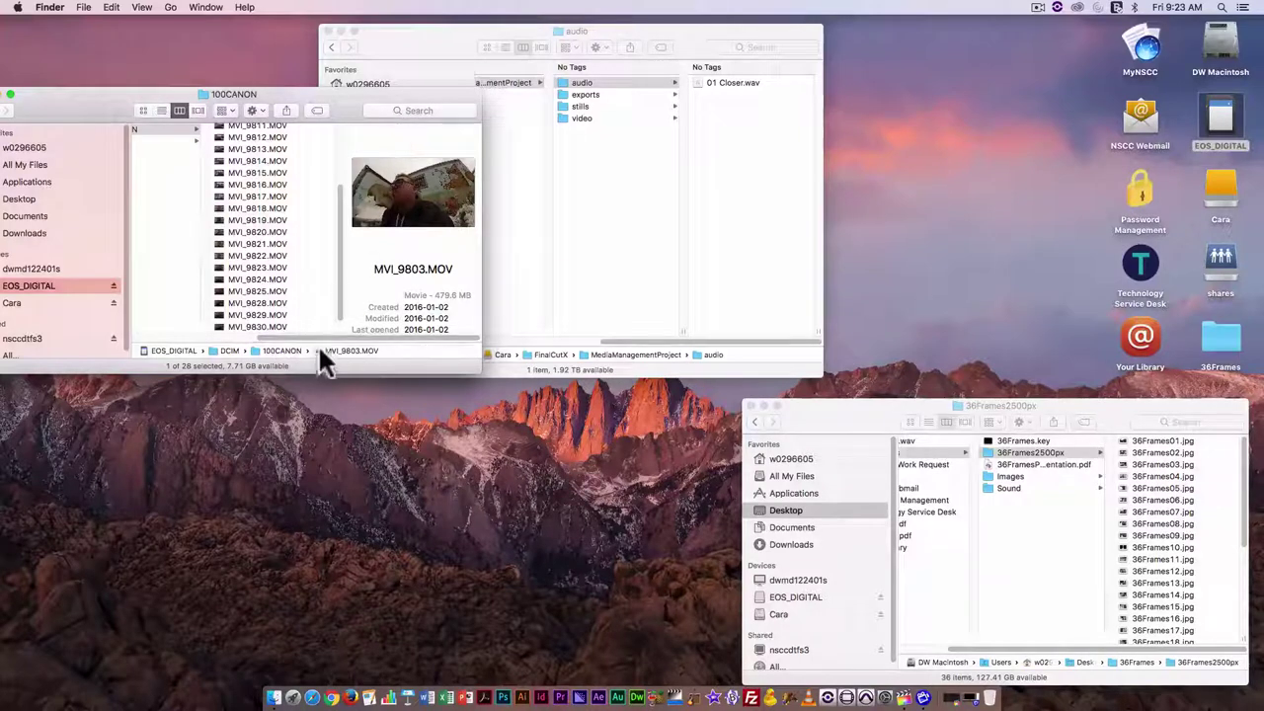
left_click_drag(321, 336, 184, 338)
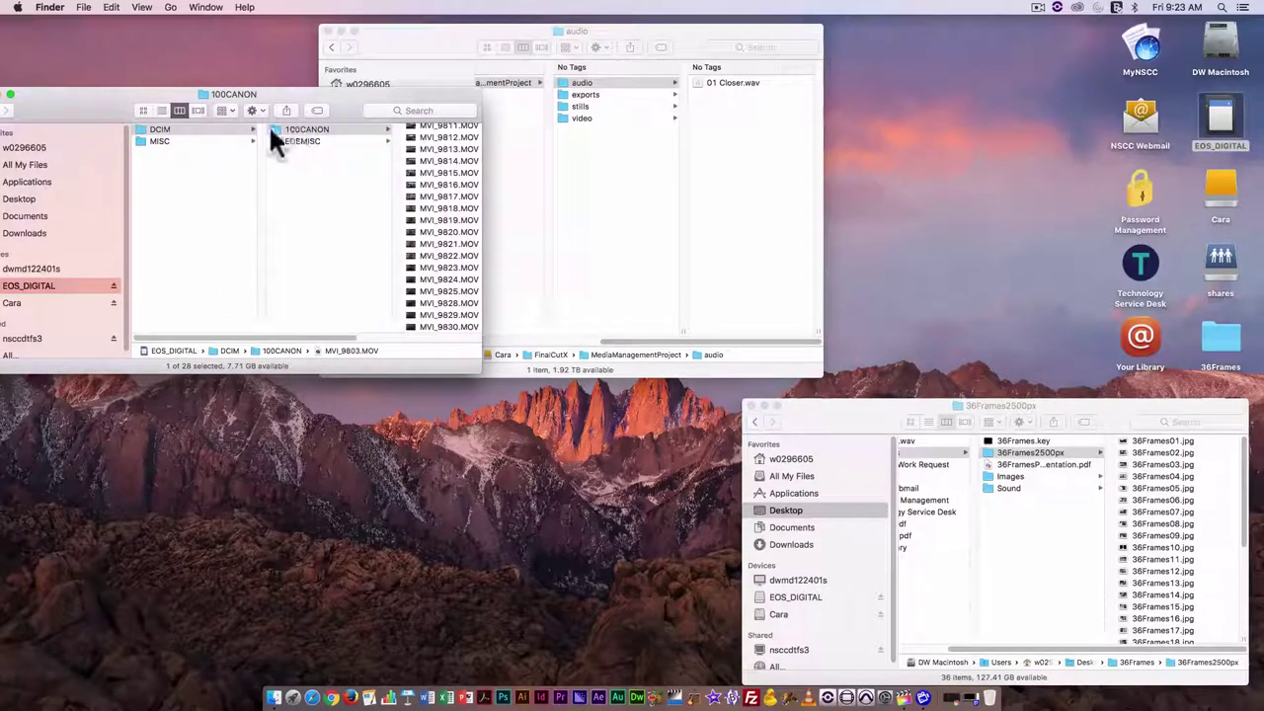
left_click(316, 129)
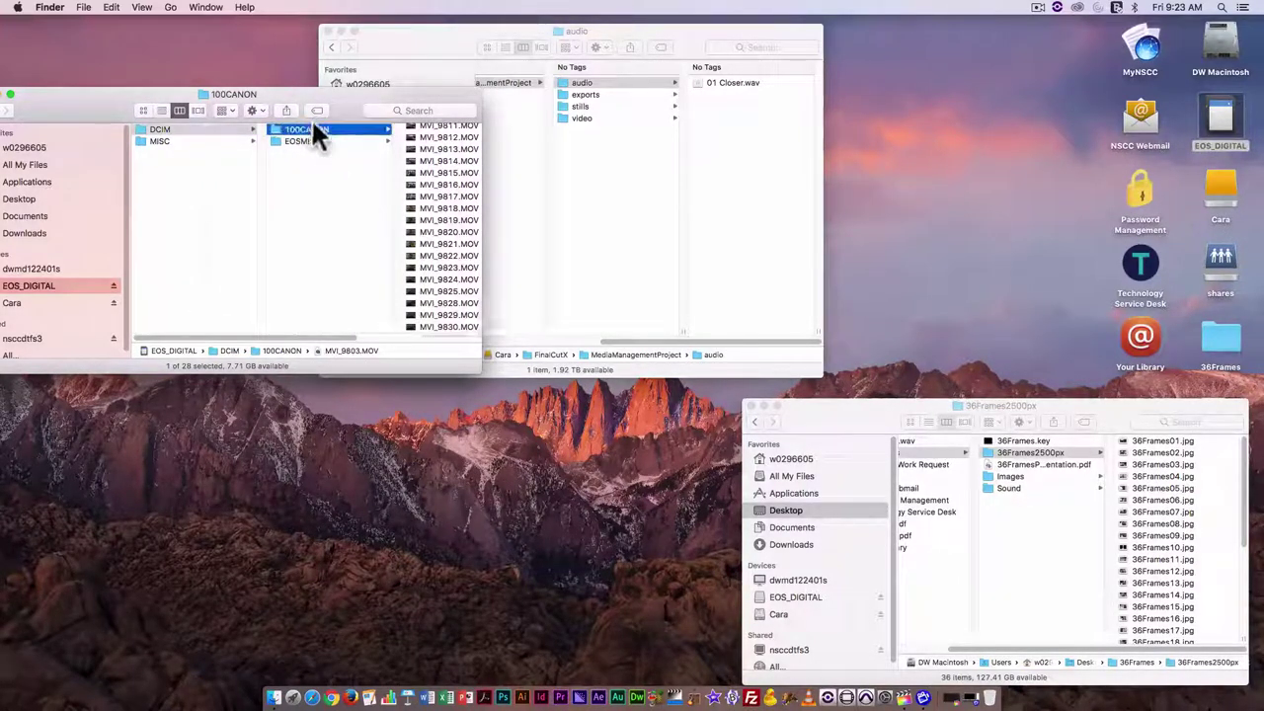
key("Return")
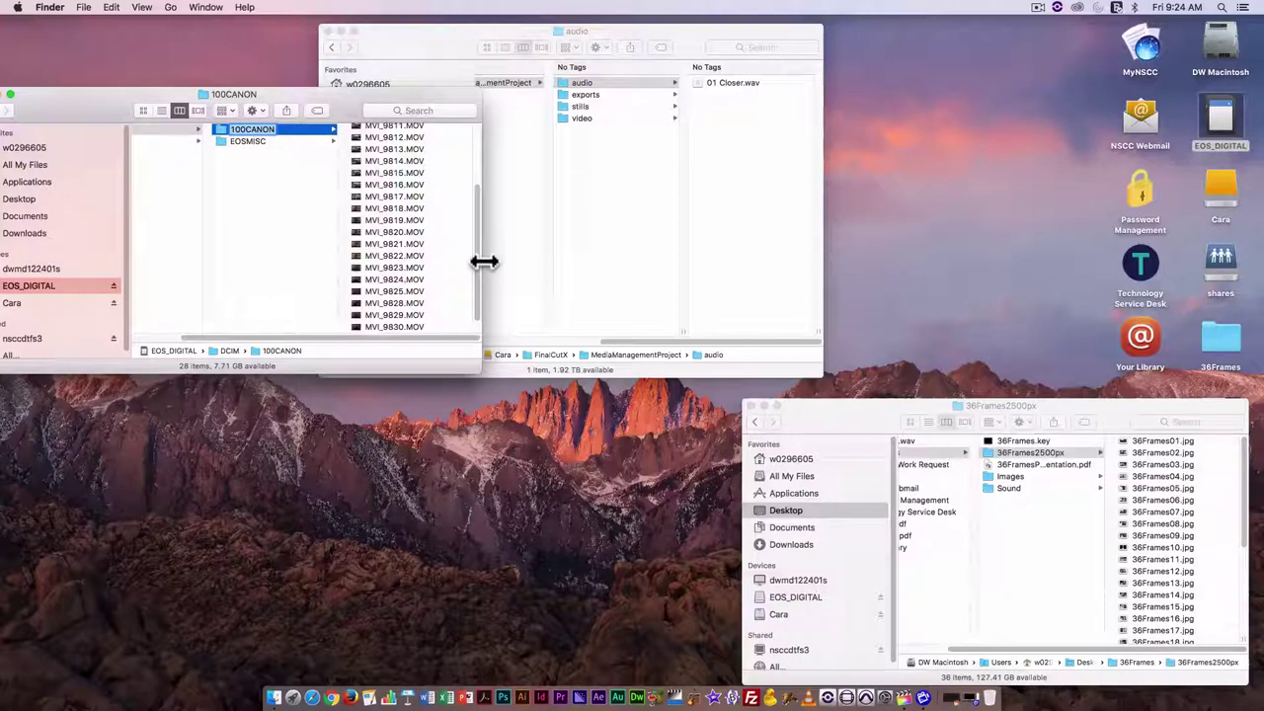
left_click_drag(341, 339, 247, 339)
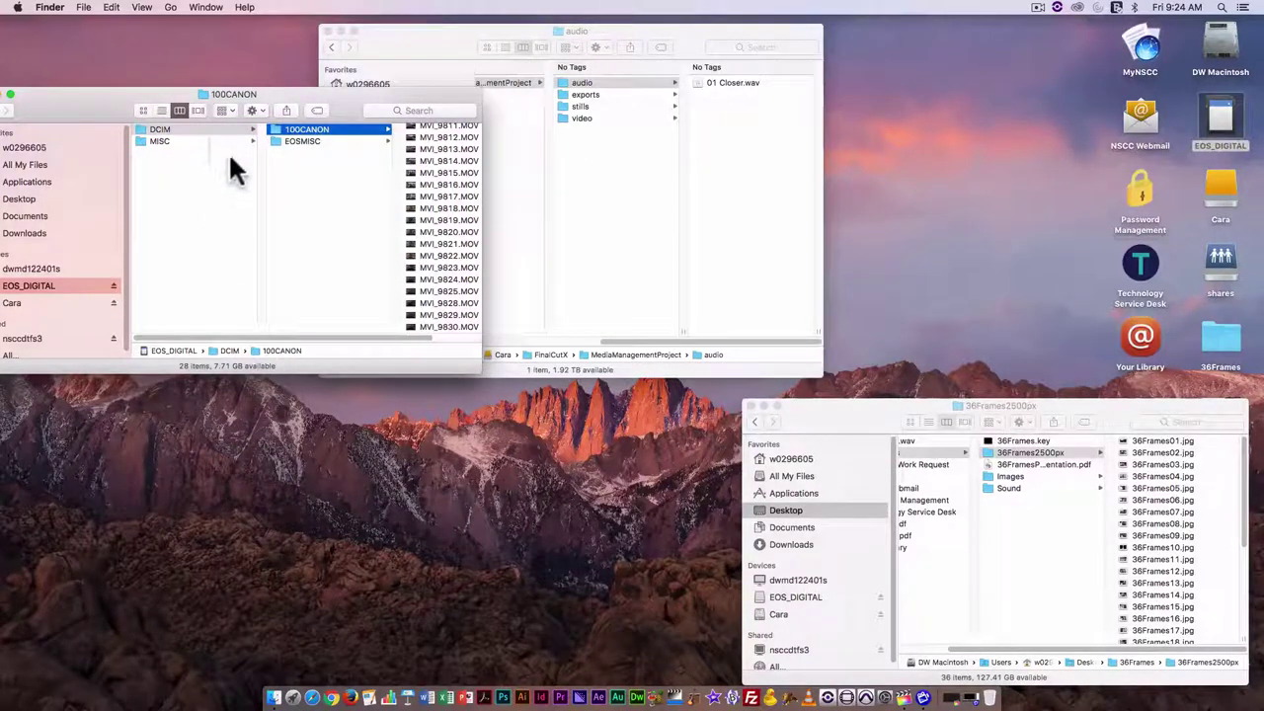
Step: Copy the whole DCIM folder from the EOS_DIGITAL card into the project's video folder
left_click(173, 141)
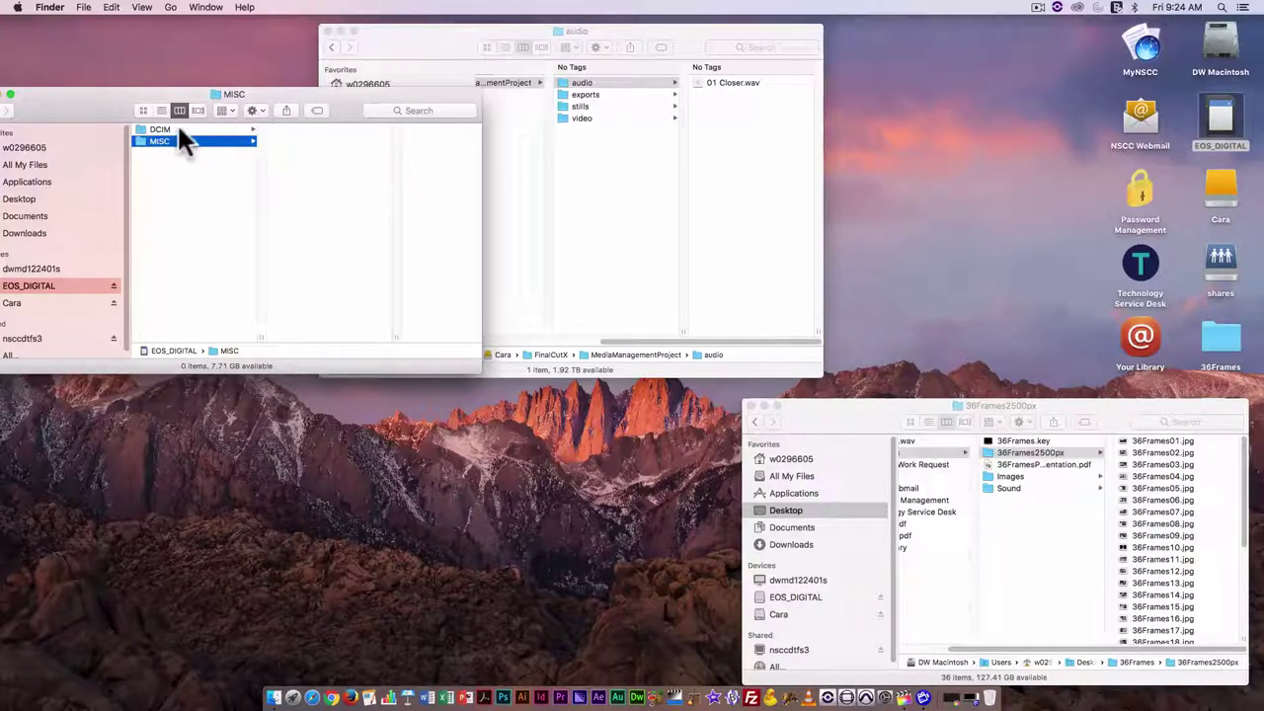
left_click(178, 129)
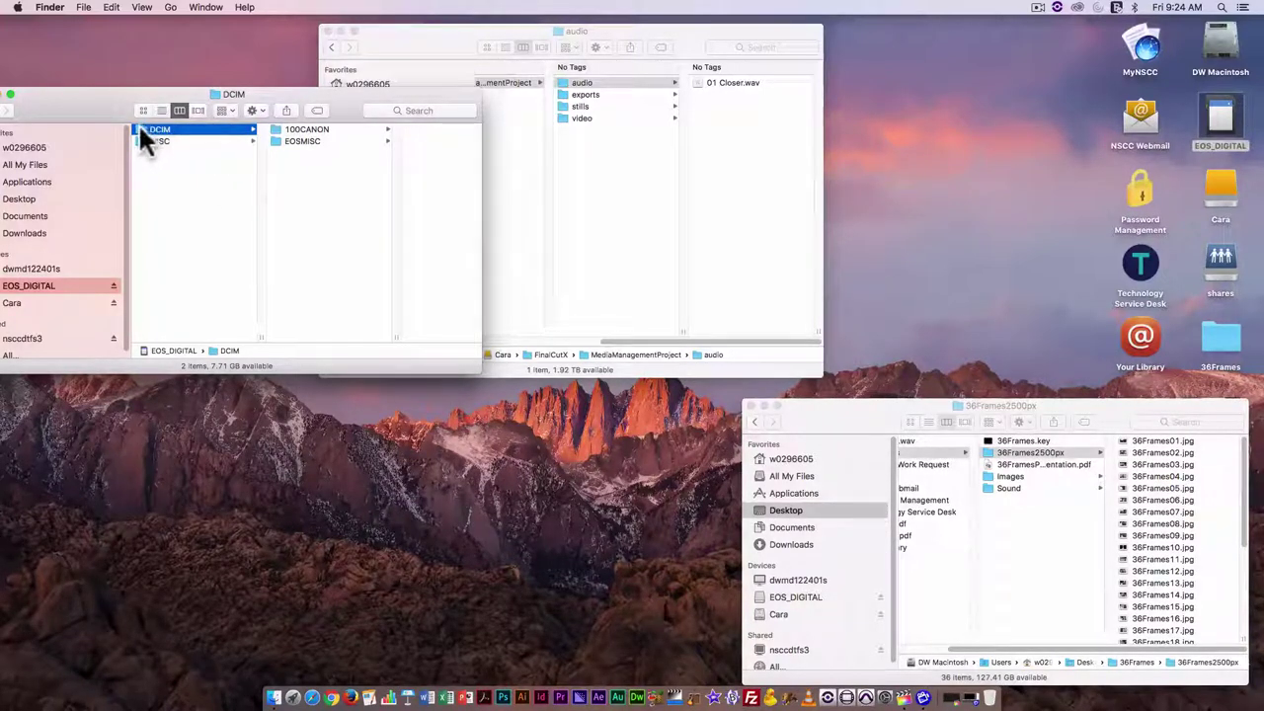
left_click_drag(142, 128, 732, 168)
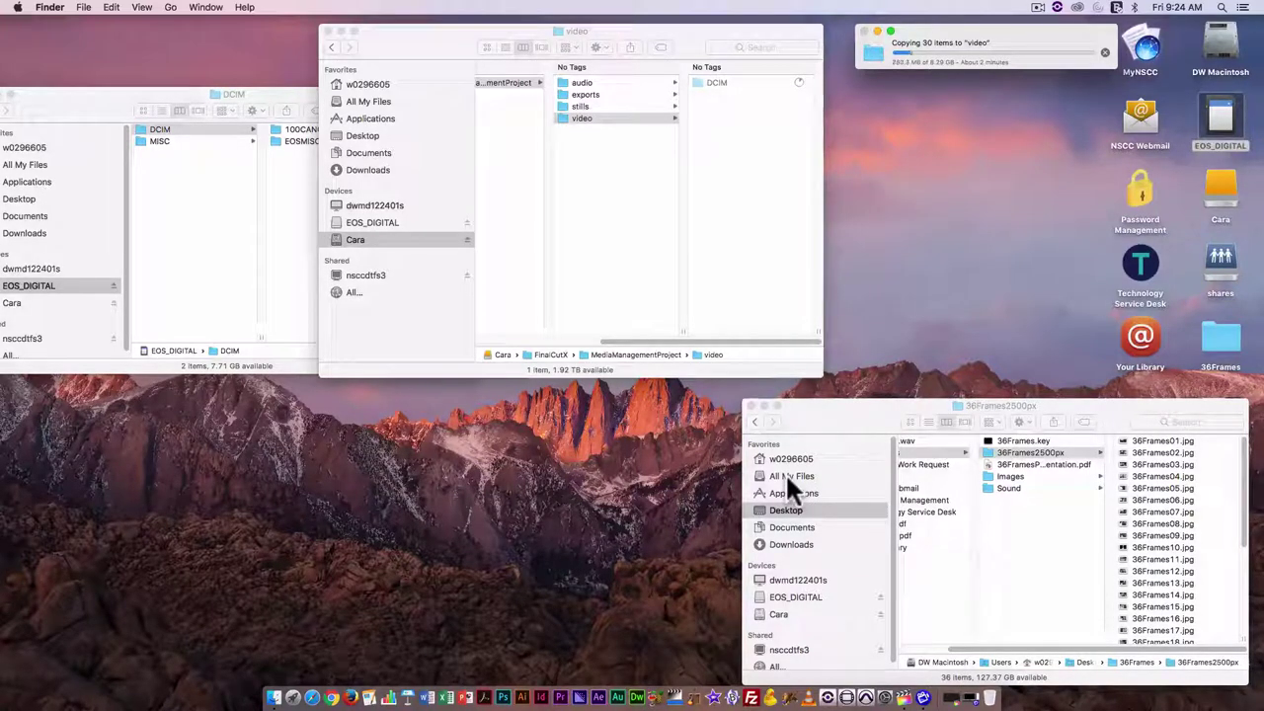
left_click_drag(424, 34, 370, 67)
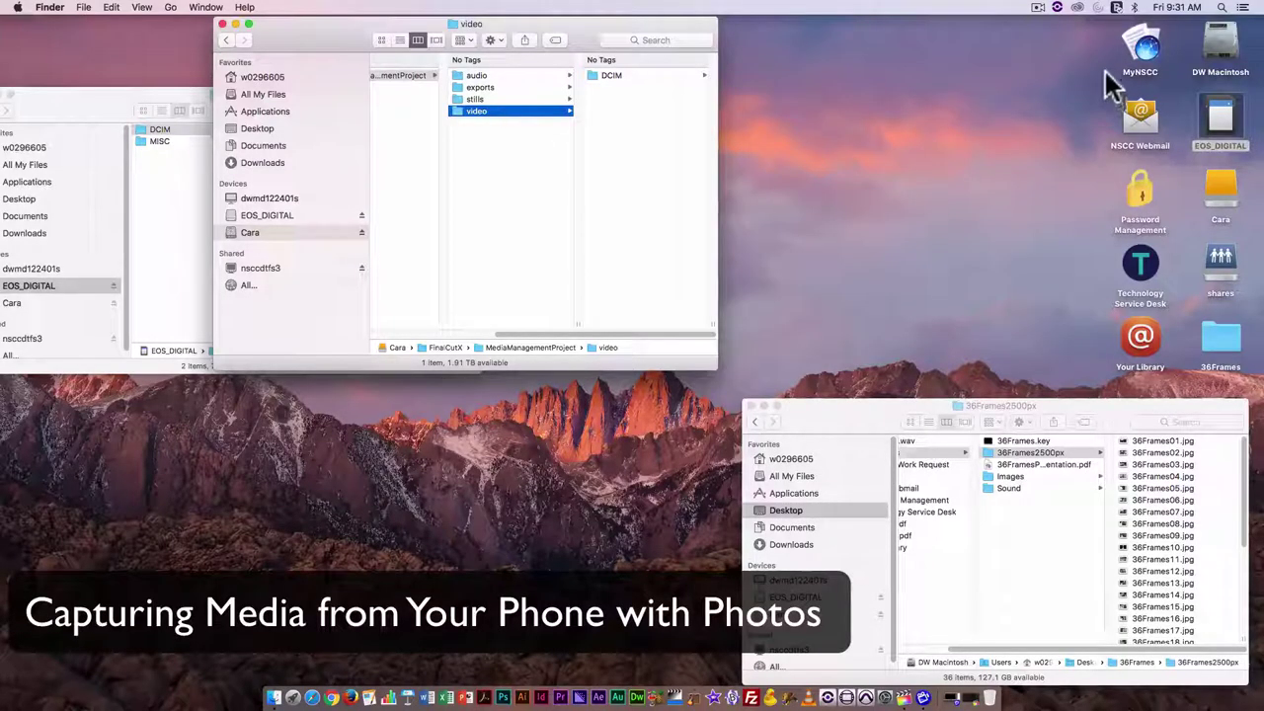
Step: Switch to Photos and import one selected video from the connected iPhone
left_click(1223, 8)
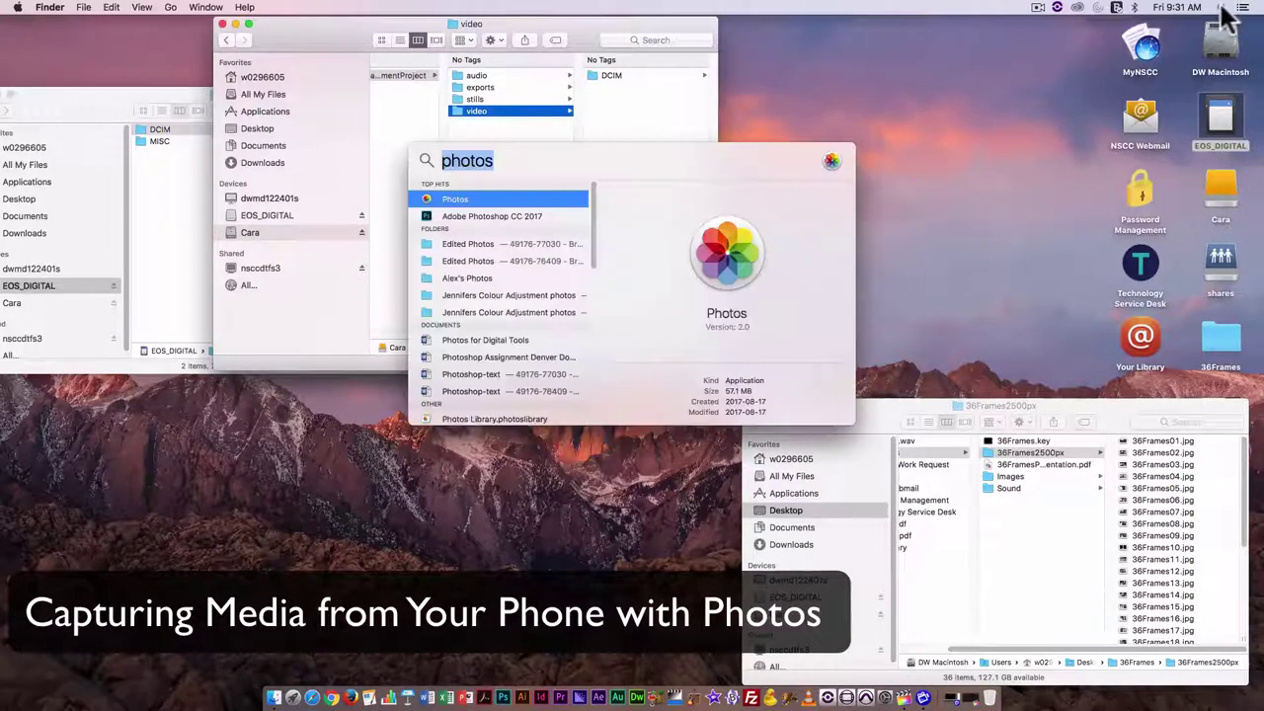
double_click(477, 200)
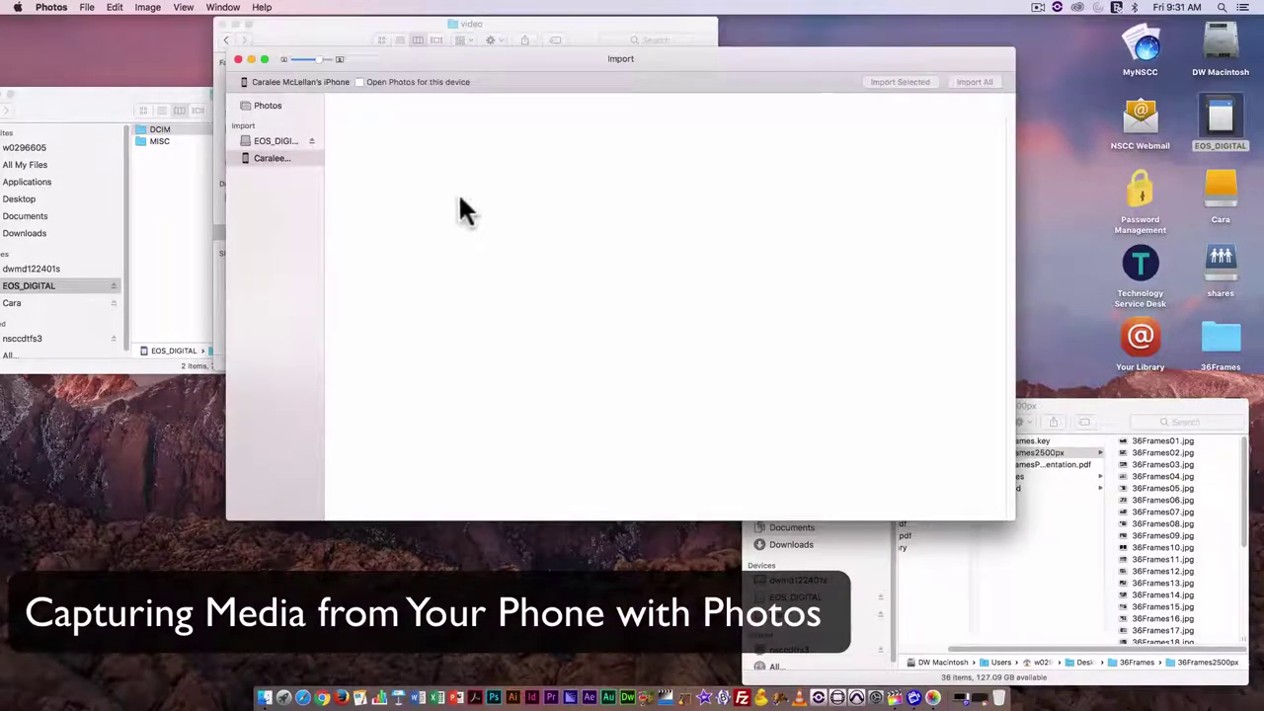
left_click(665, 458)
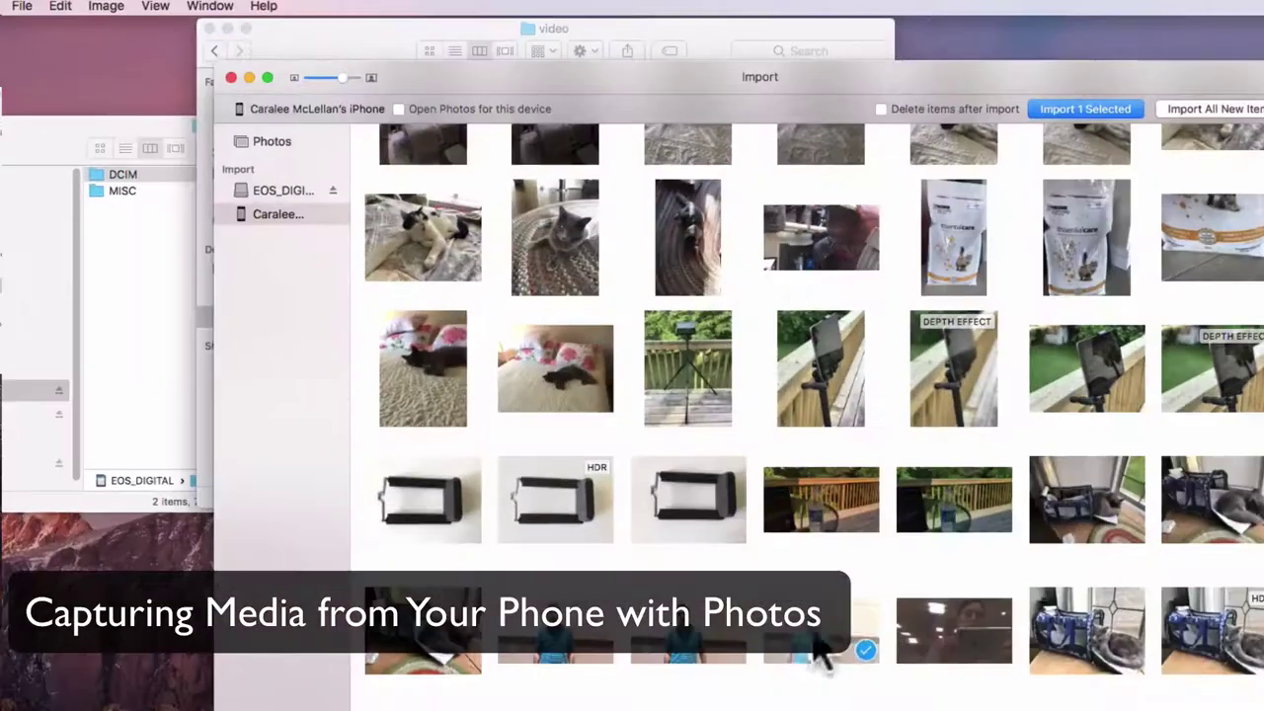
left_click(1091, 111)
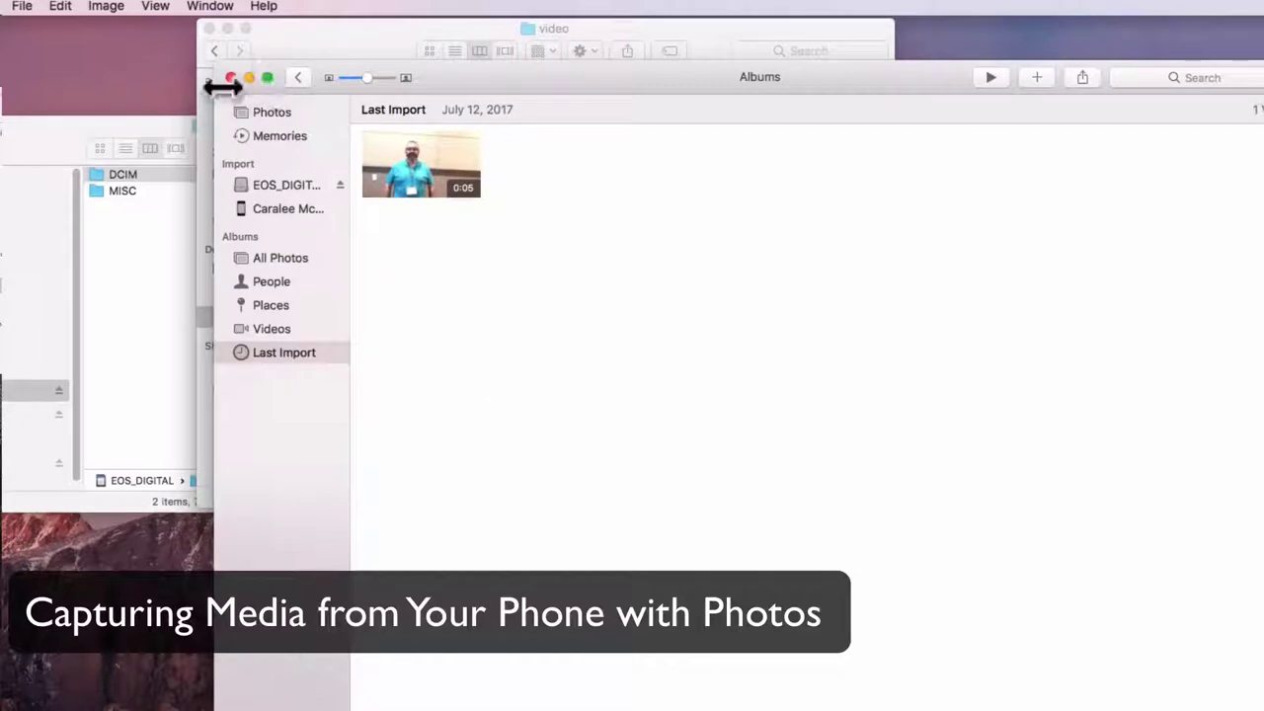
Step: Select the video in Last Import and start exporting its unmodified original
left_click(21, 6)
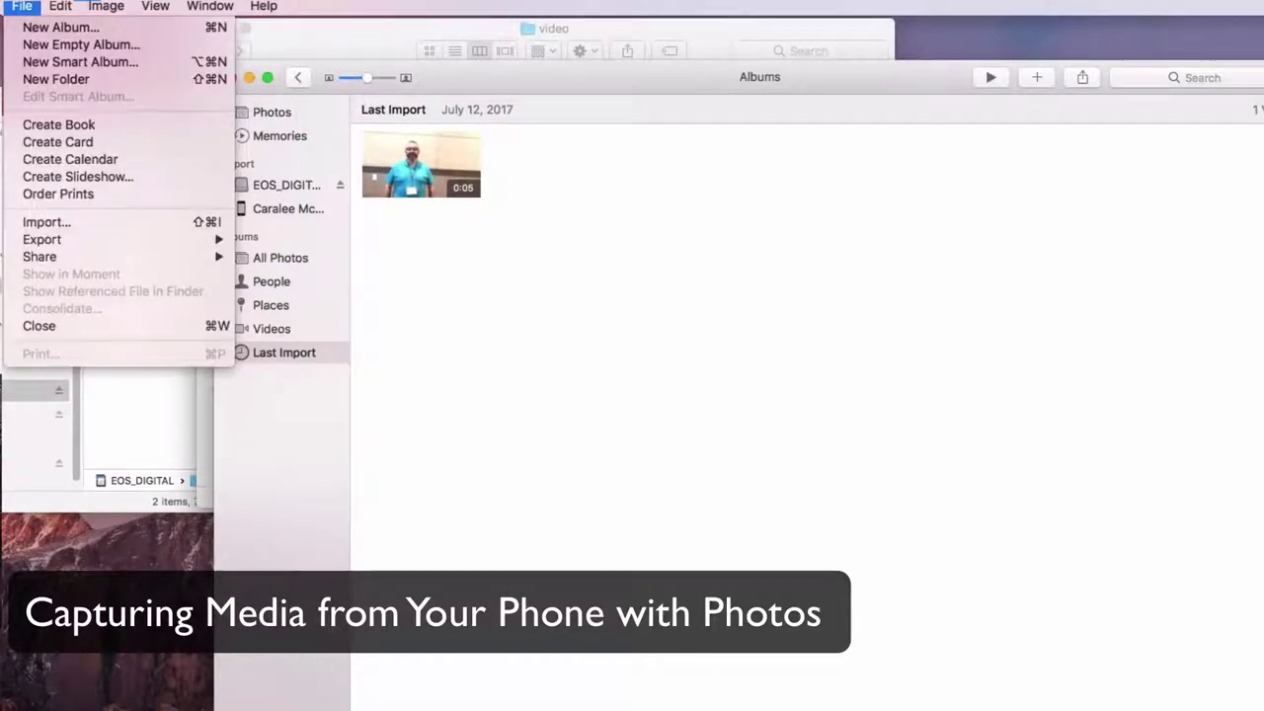
mouse_move(99, 243)
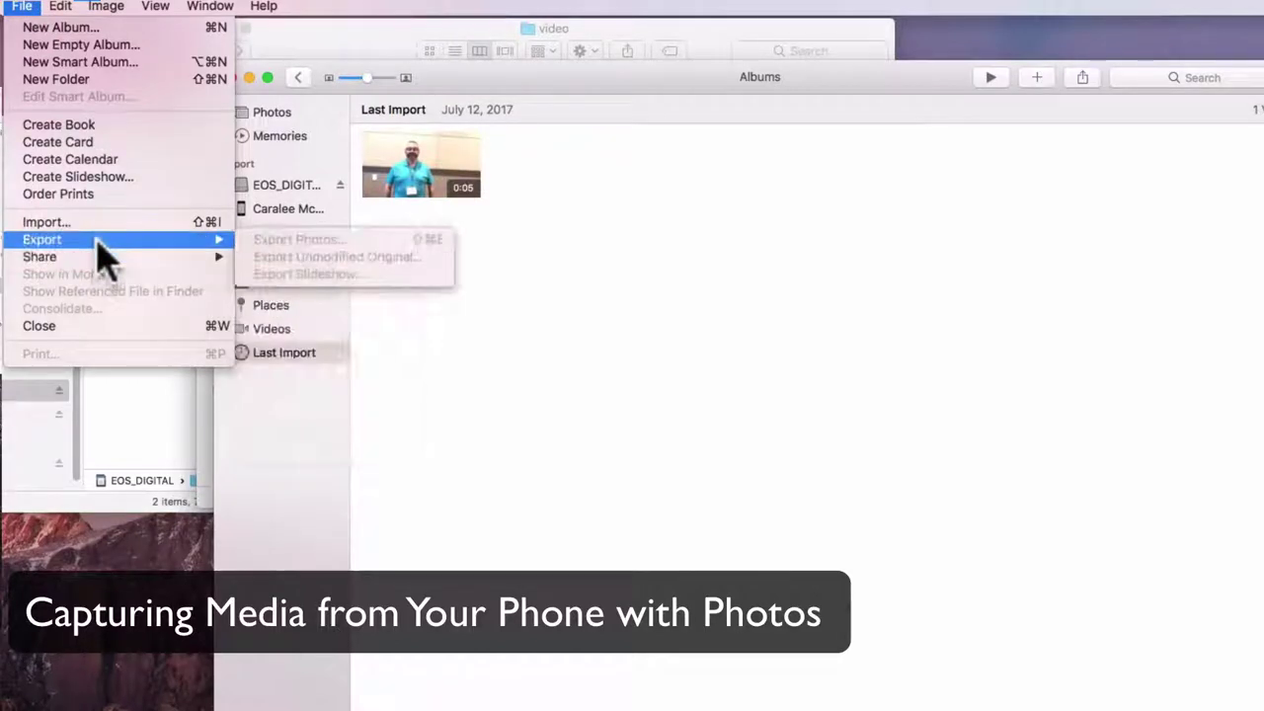
left_click(465, 178)
left_click(466, 177)
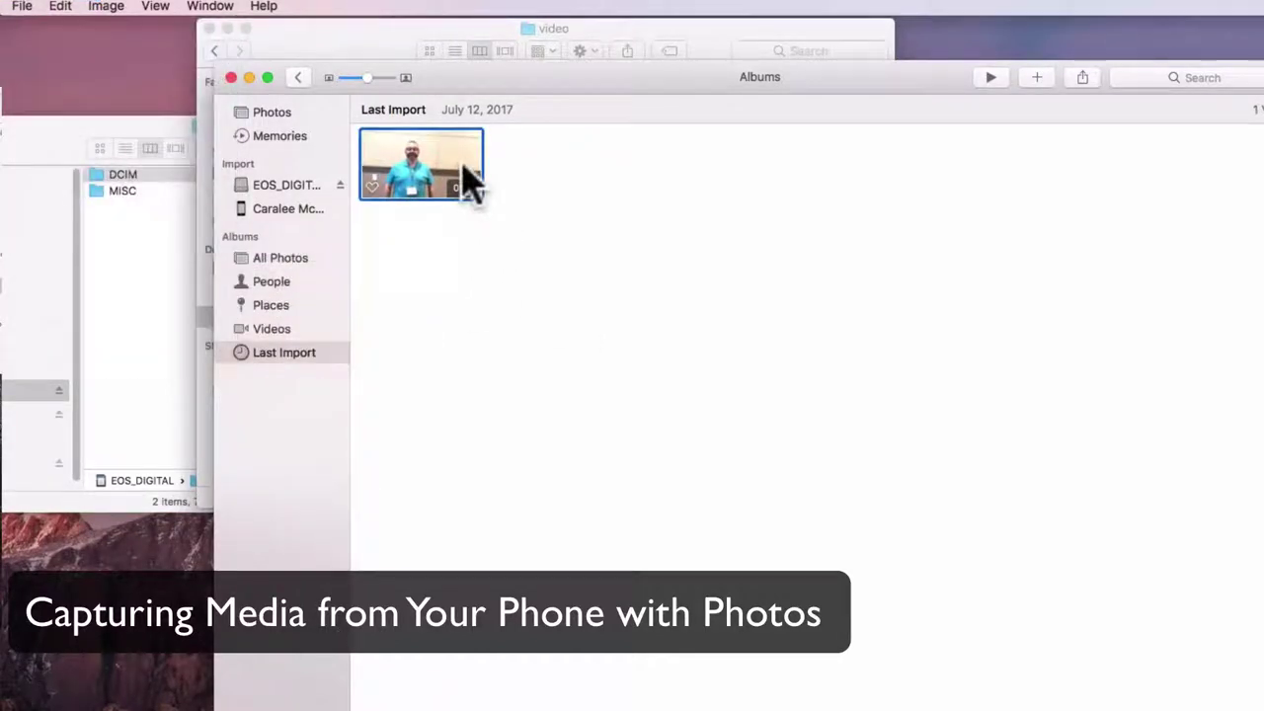
left_click(24, 7)
mouse_move(229, 256)
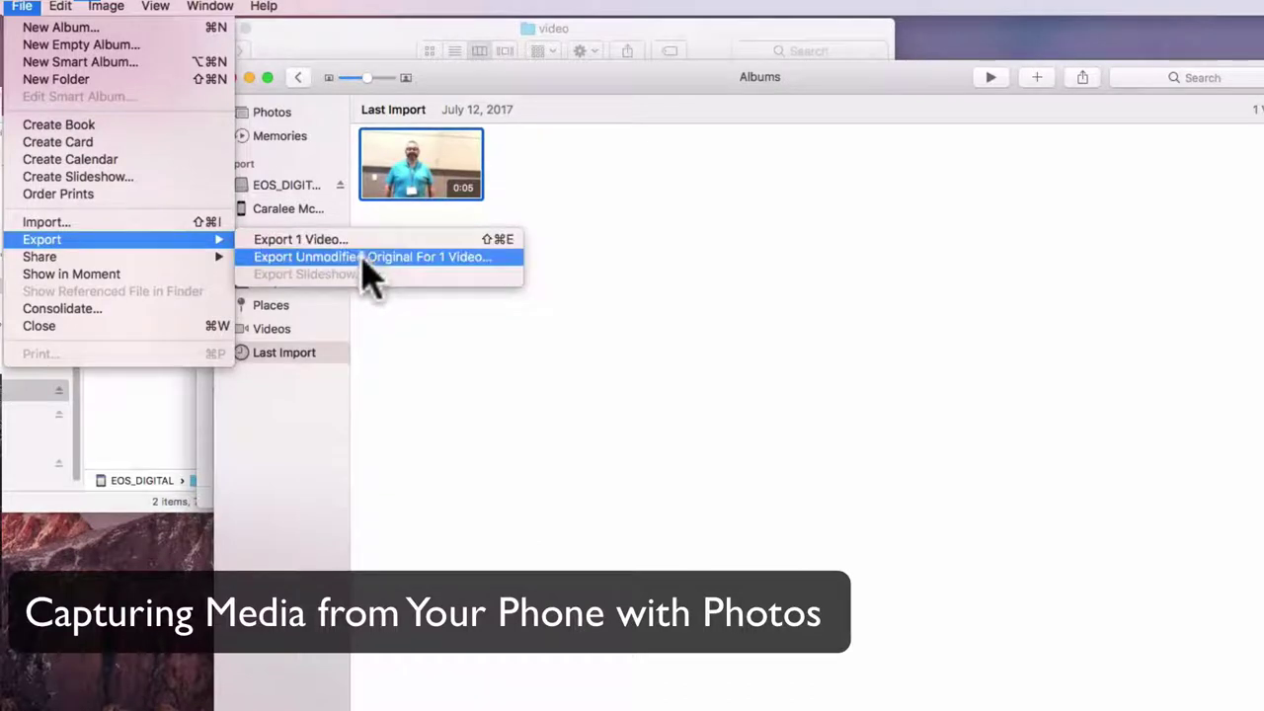
left_click(359, 258)
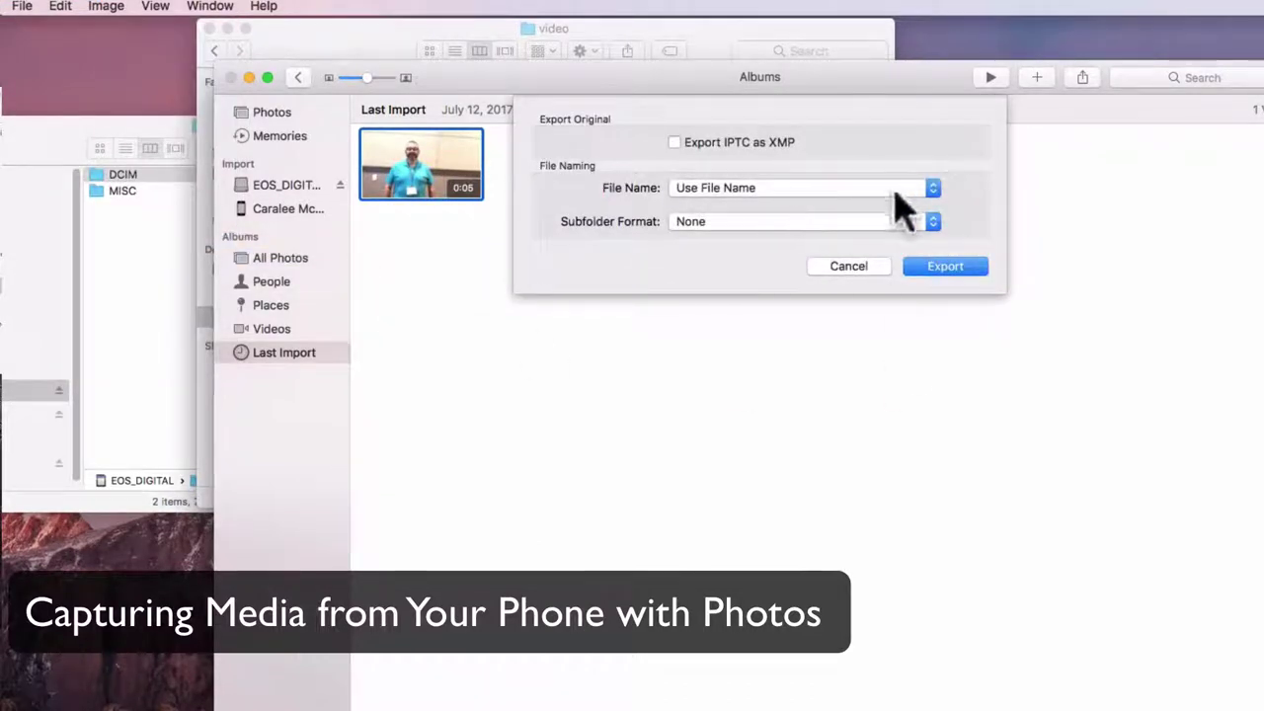
Step: Keep Use File Name as the export's file naming and None as its subfolder format, and accept the options
left_click(889, 202)
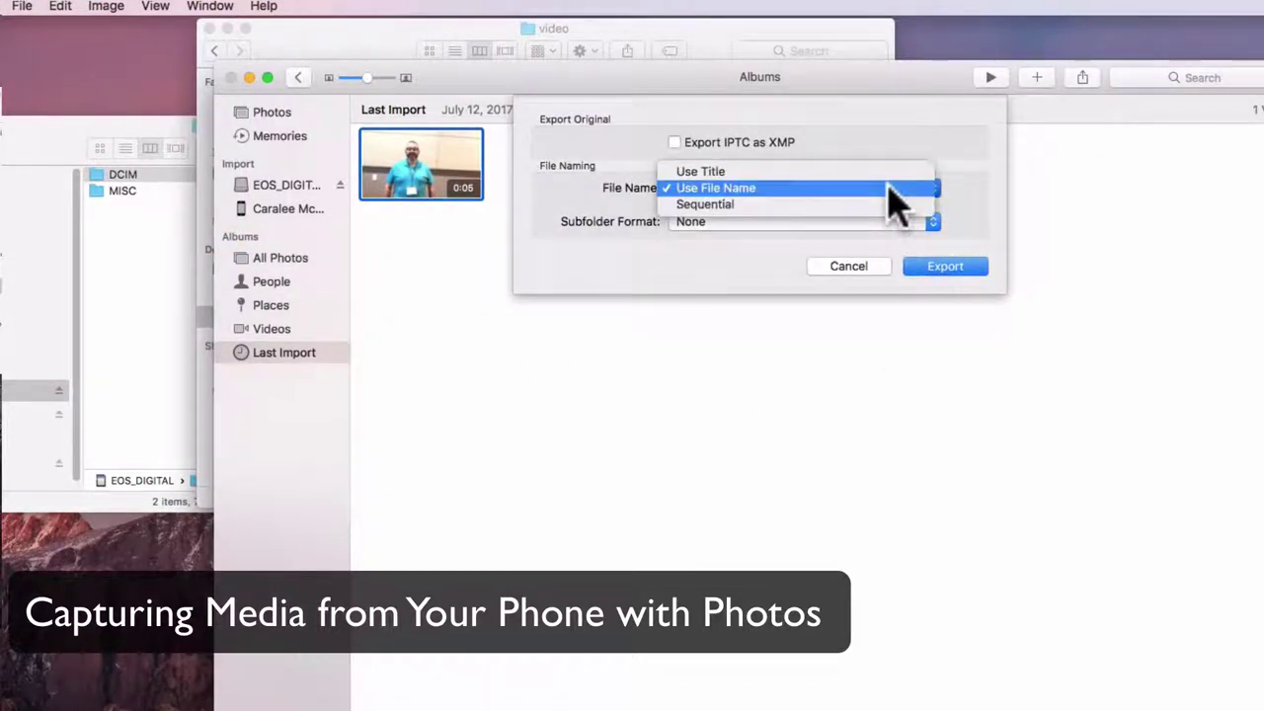
left_click(887, 186)
left_click(841, 221)
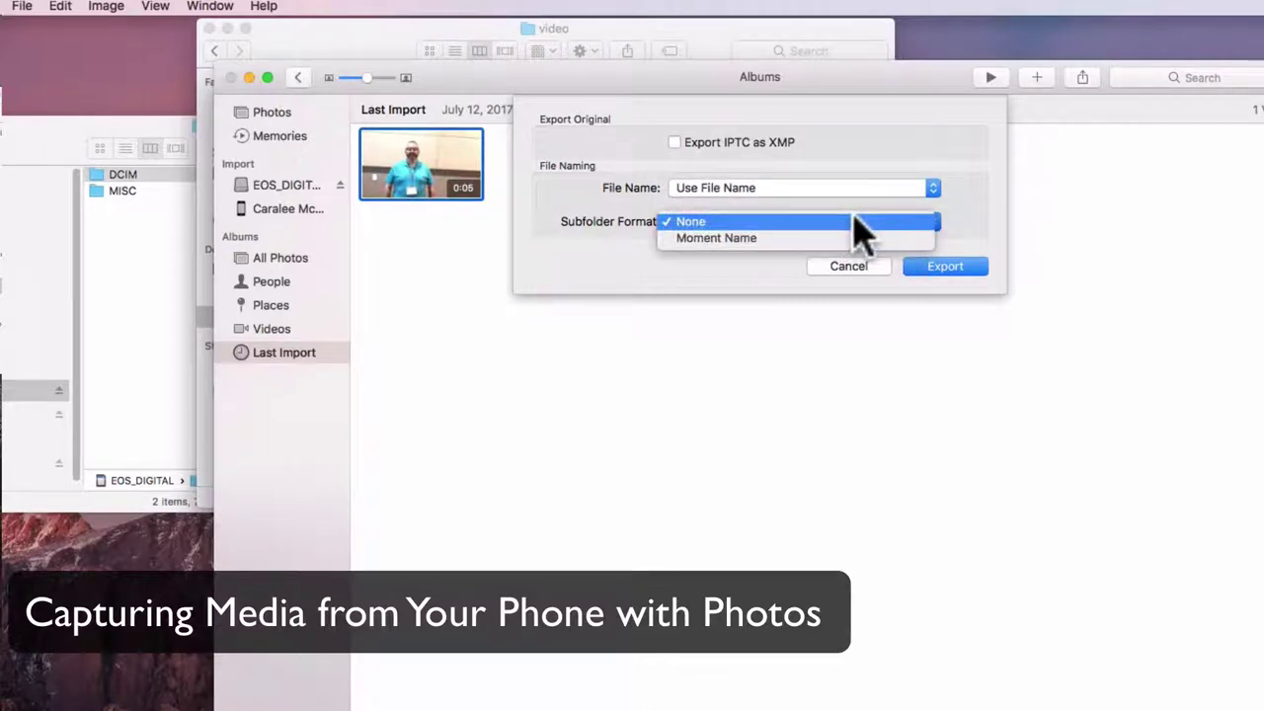
left_click(854, 219)
left_click(954, 267)
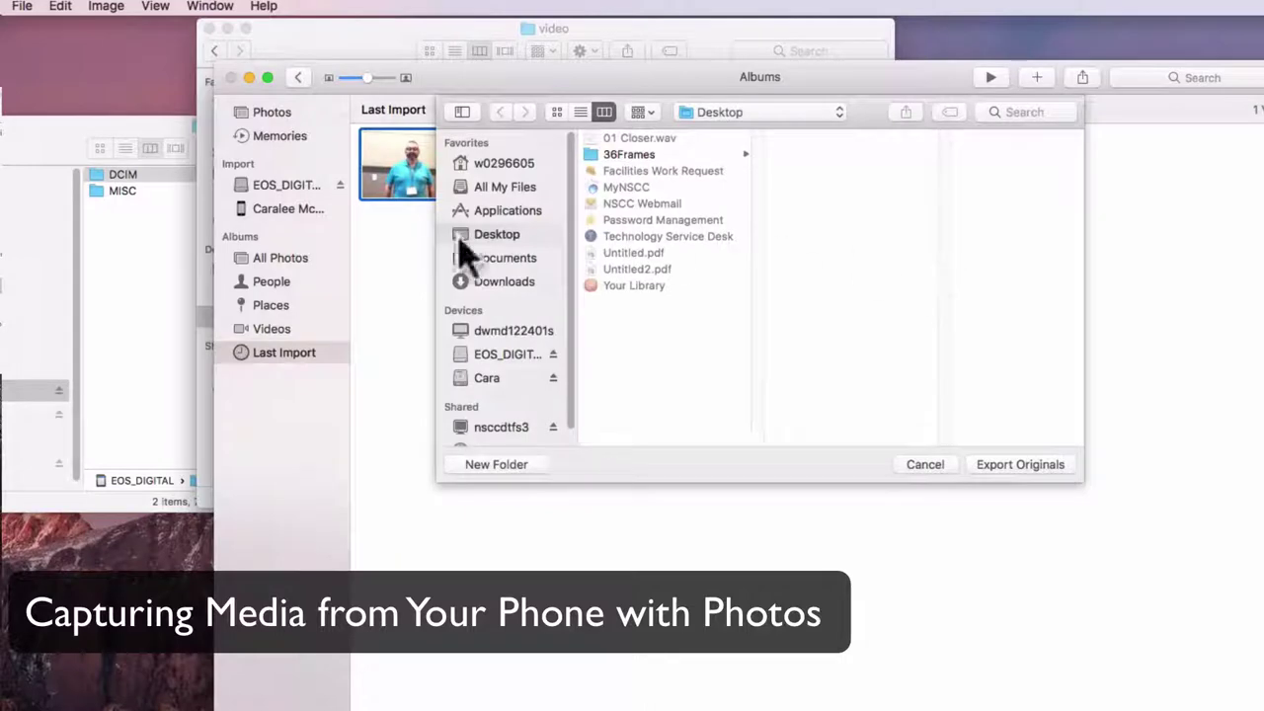
Step: Choose the video folder of FinalCutX's MediaManagementProject on the Cara drive as the export destination
left_click(489, 379)
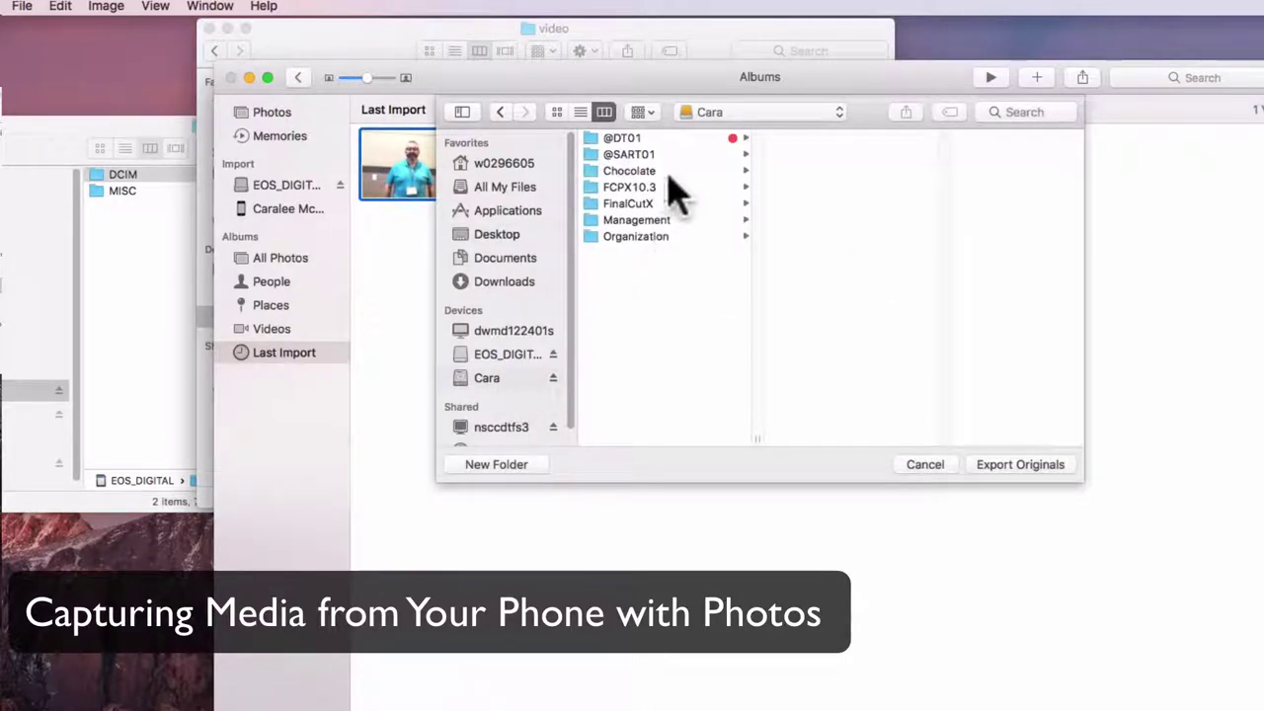
left_click(638, 236)
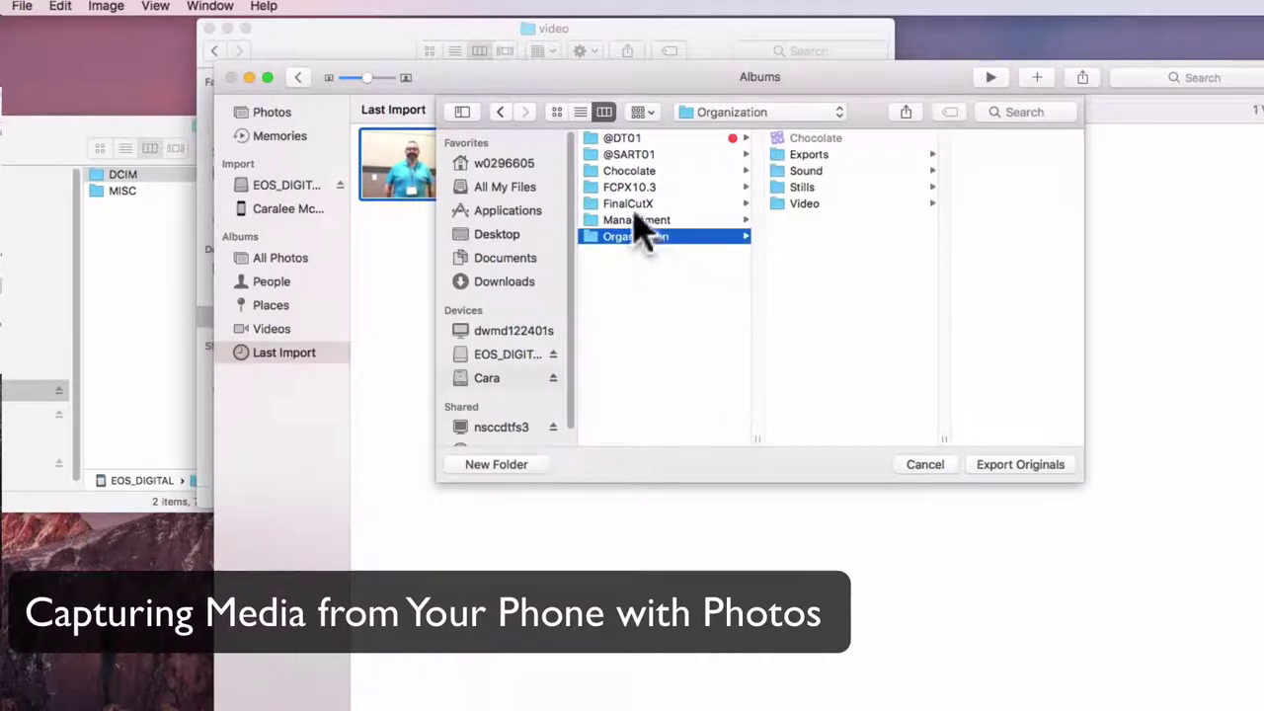
left_click(642, 203)
left_click(896, 138)
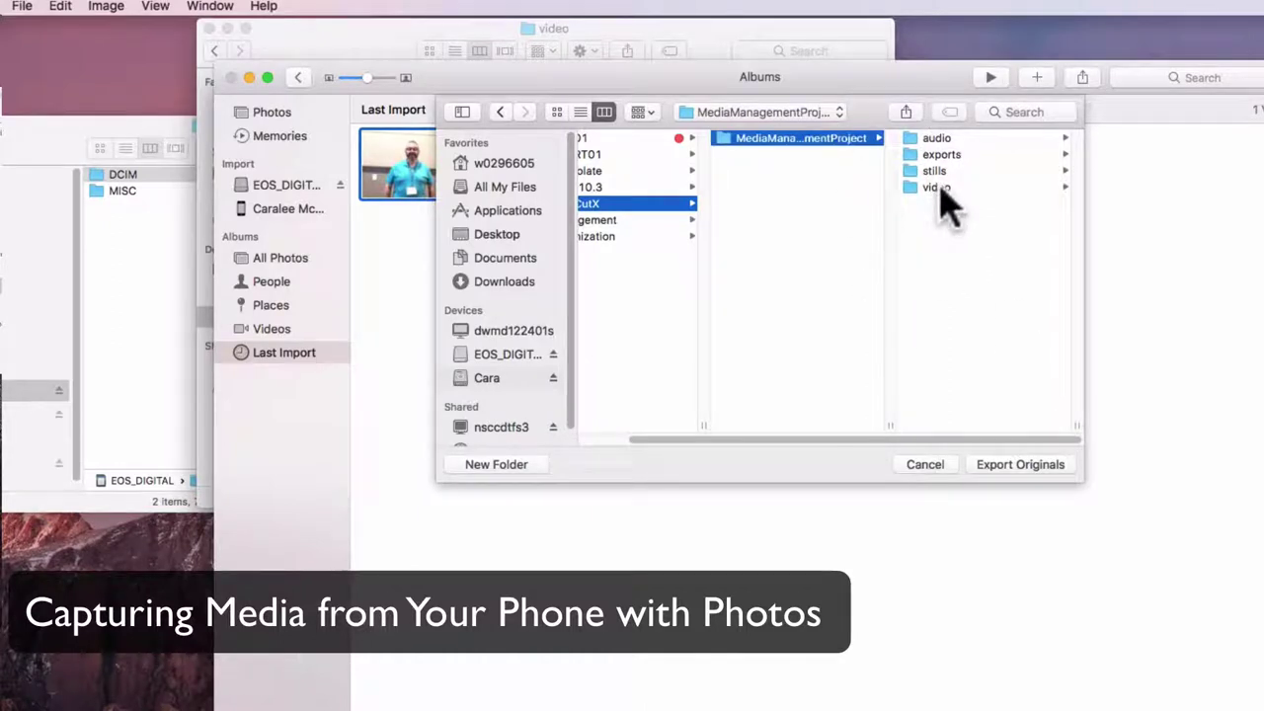
left_click(941, 190)
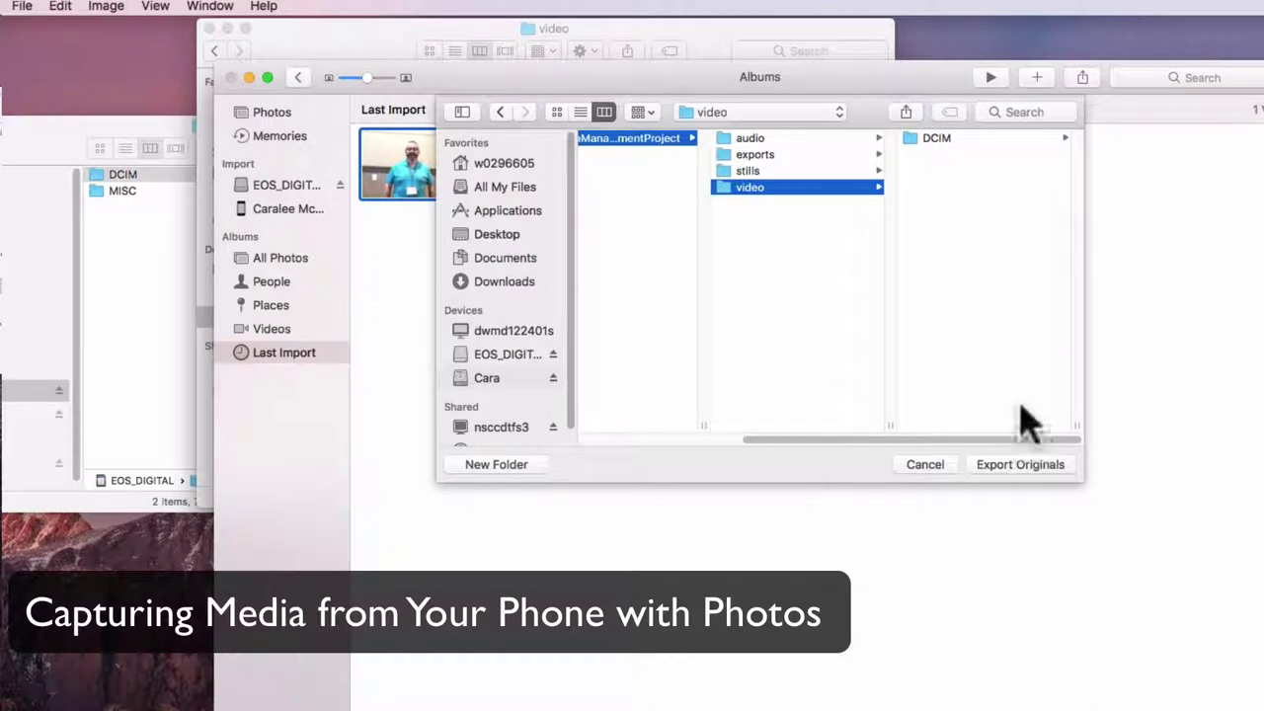
Step: Create a folder named iphone inside the video folder and export the original video into it
left_click(521, 470)
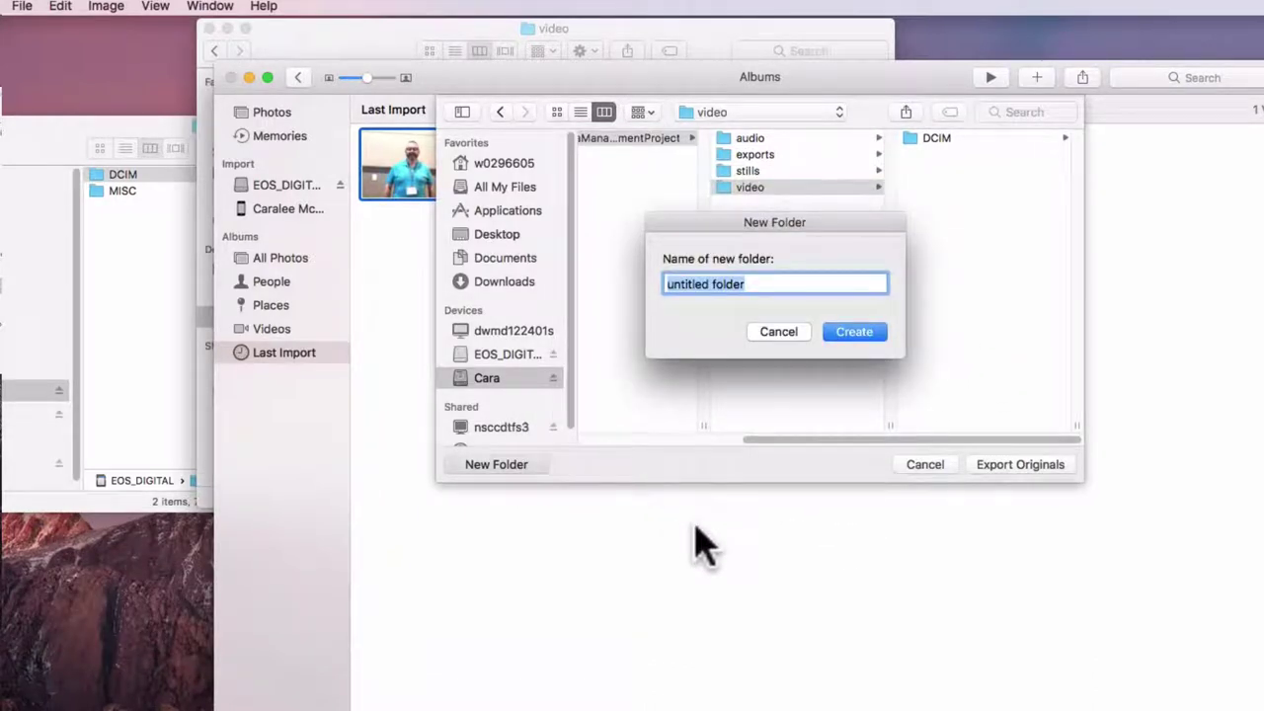
type("Ip")
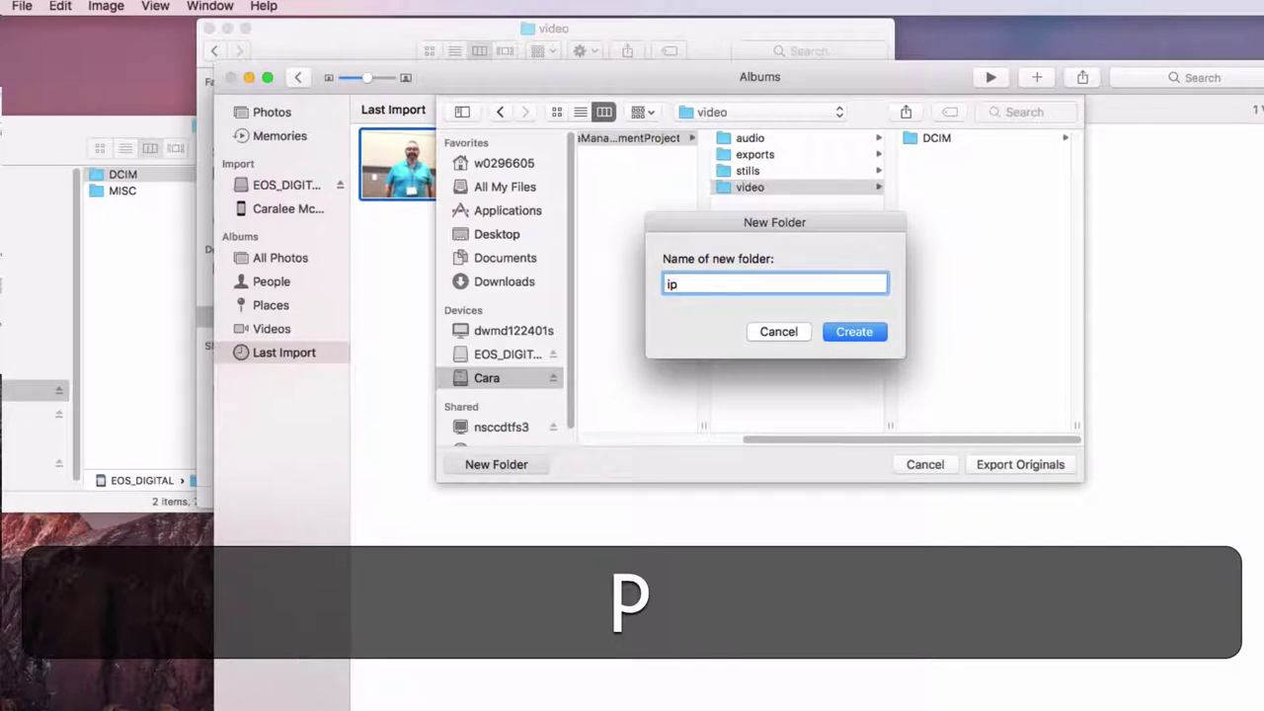
type("hone")
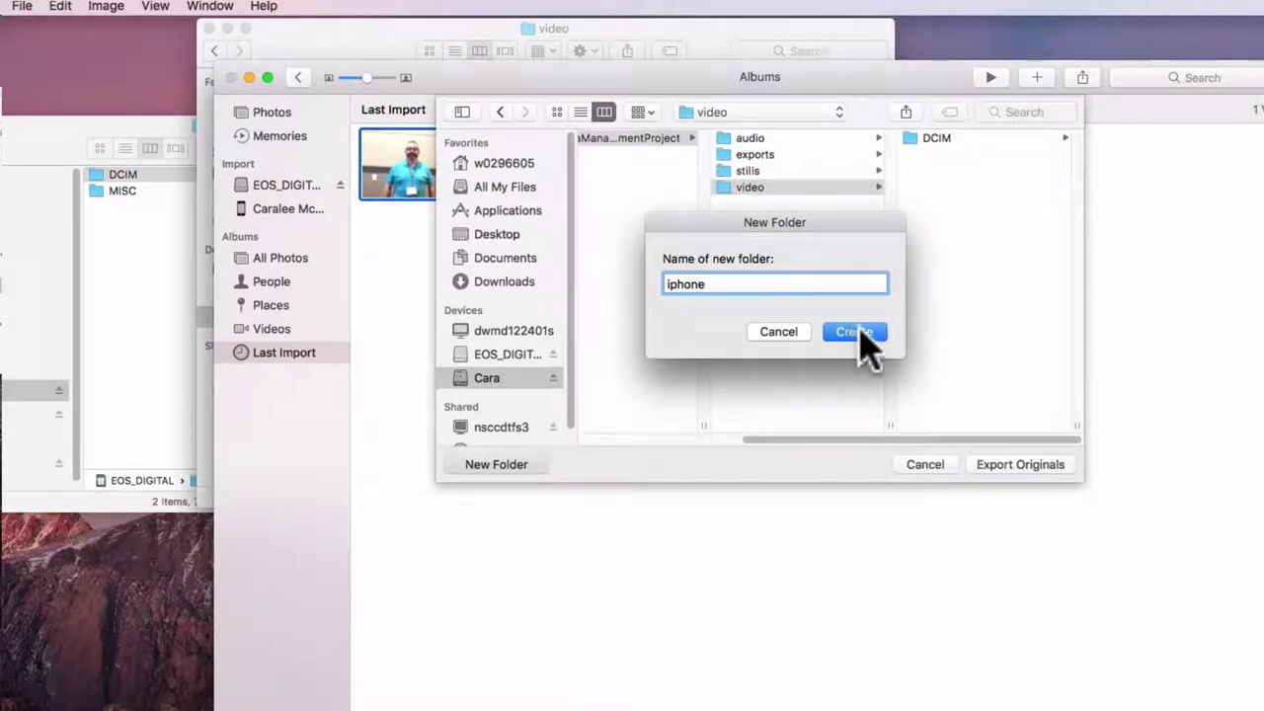
left_click(859, 333)
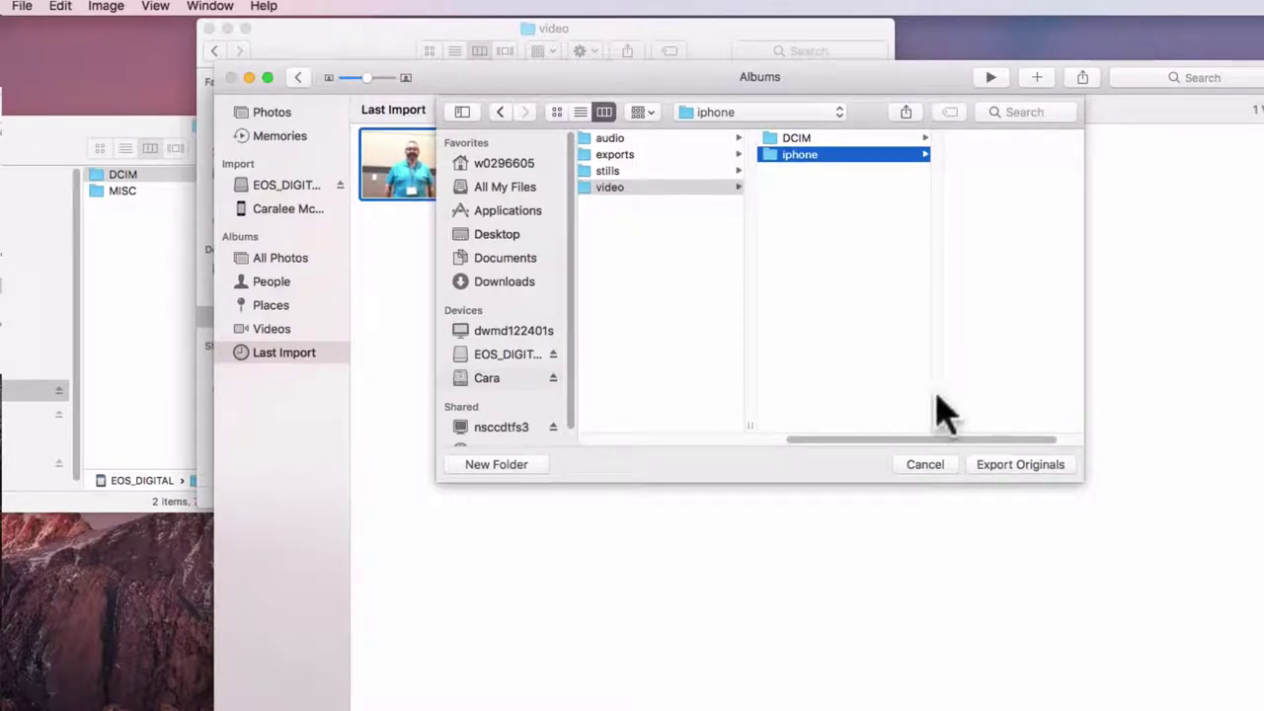
left_click(1025, 462)
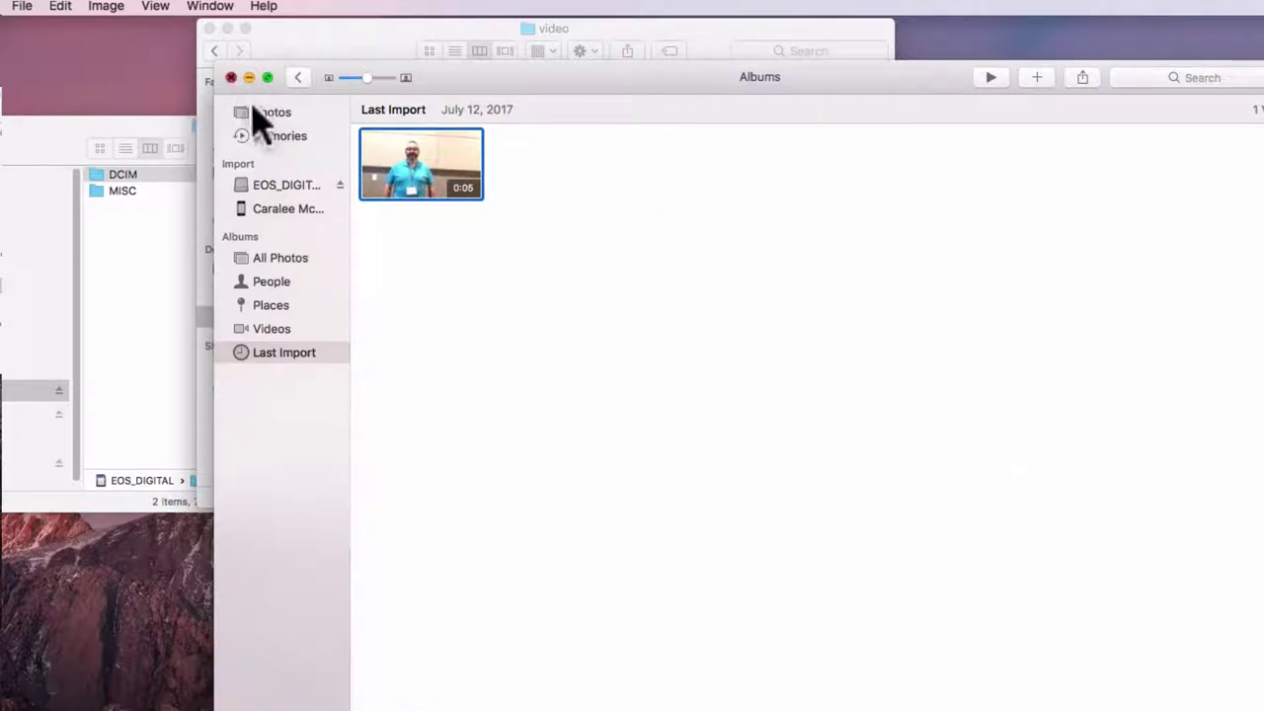
Step: Close Photos and open the MediaManagementProject folder inside FinalCutX on the Cara drive
left_click(231, 77)
scroll(615, 345, "left", 2)
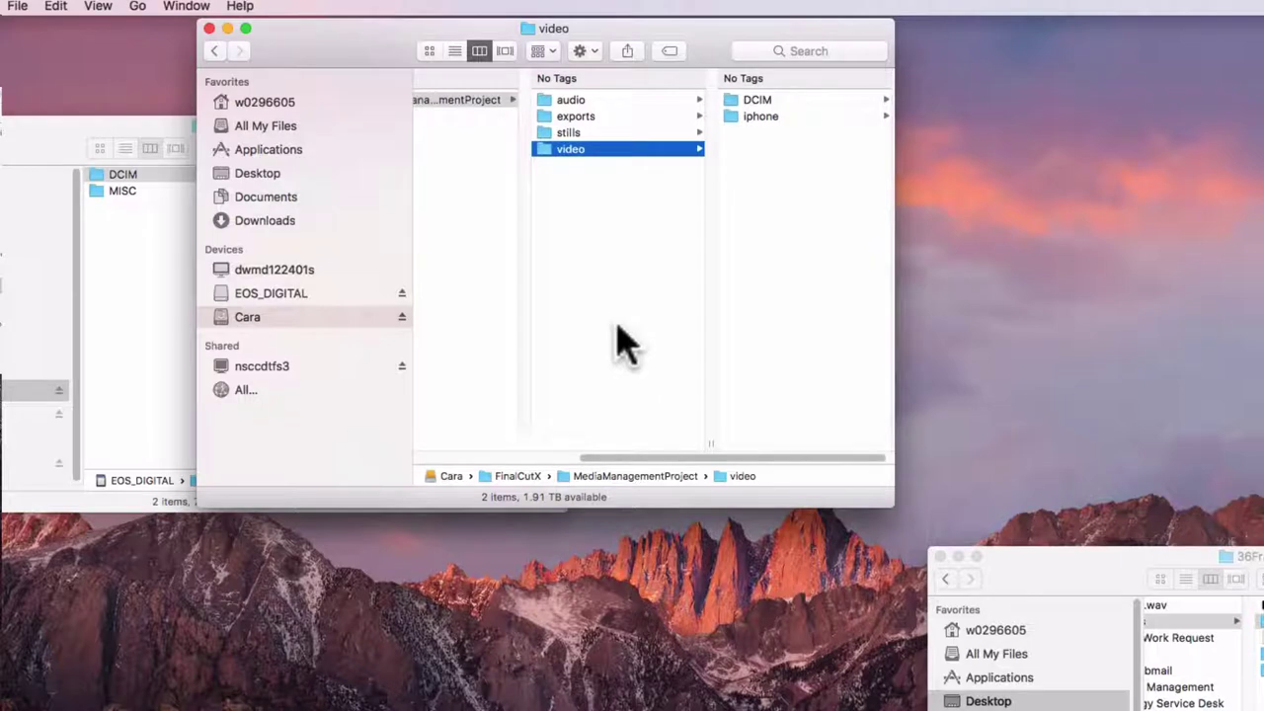
scroll(618, 343, "left", 2)
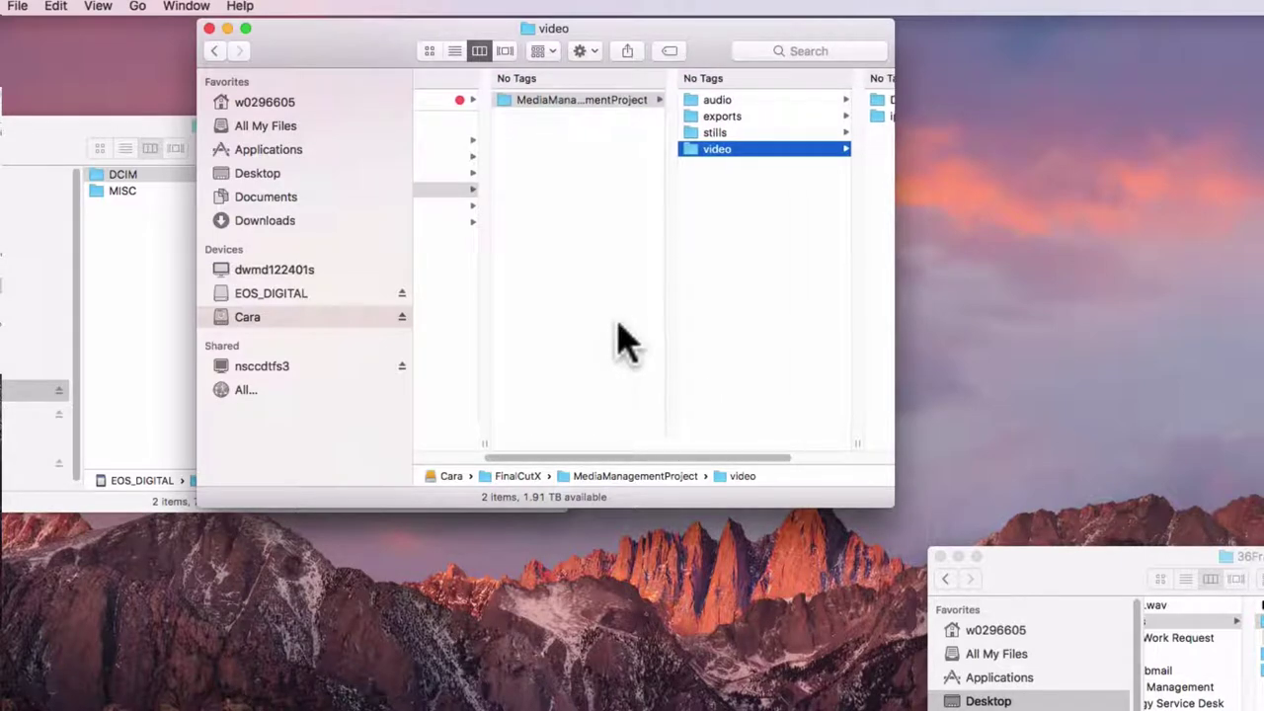
left_click(583, 104)
scroll(569, 255, "left", 2)
left_click(466, 194)
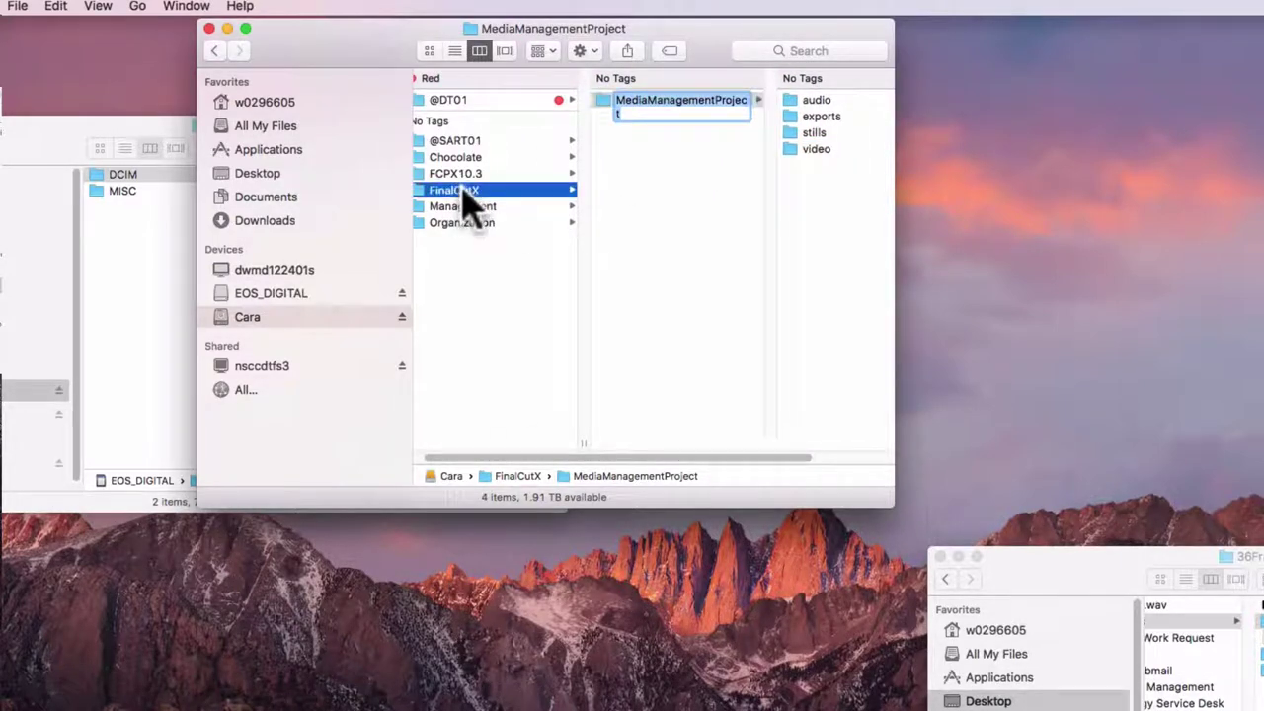
left_click(472, 192)
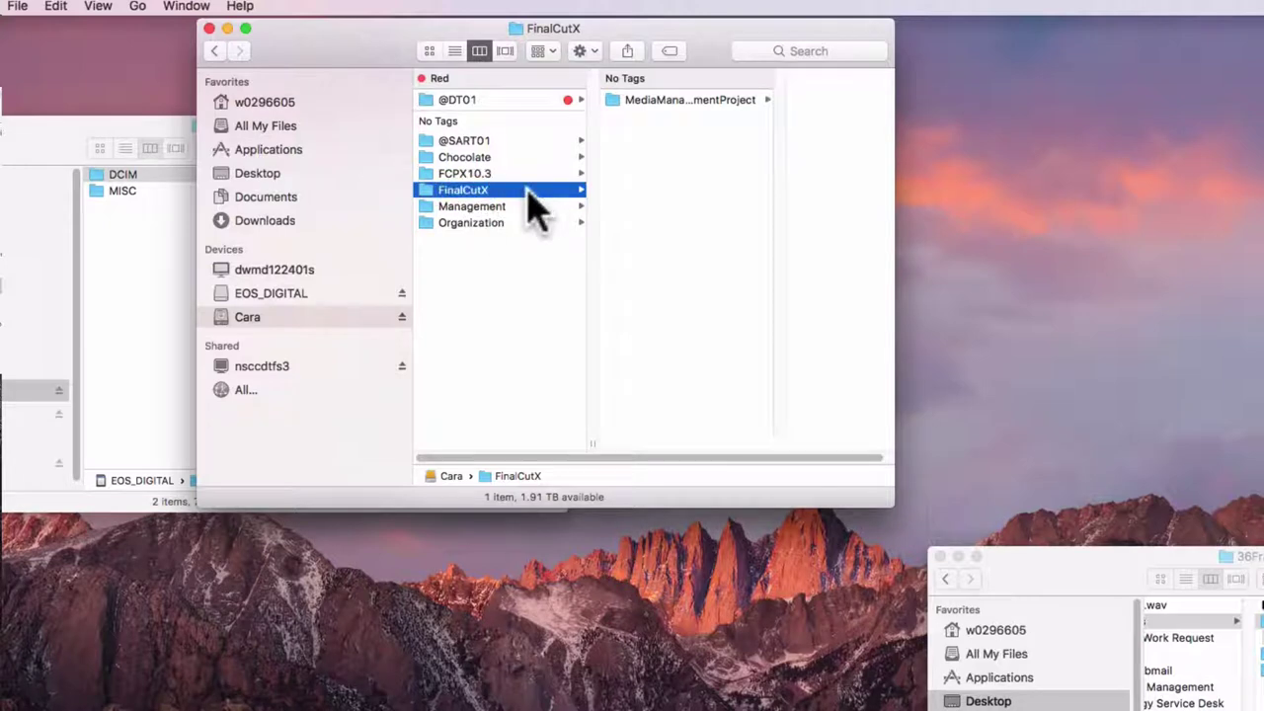
left_click(668, 104)
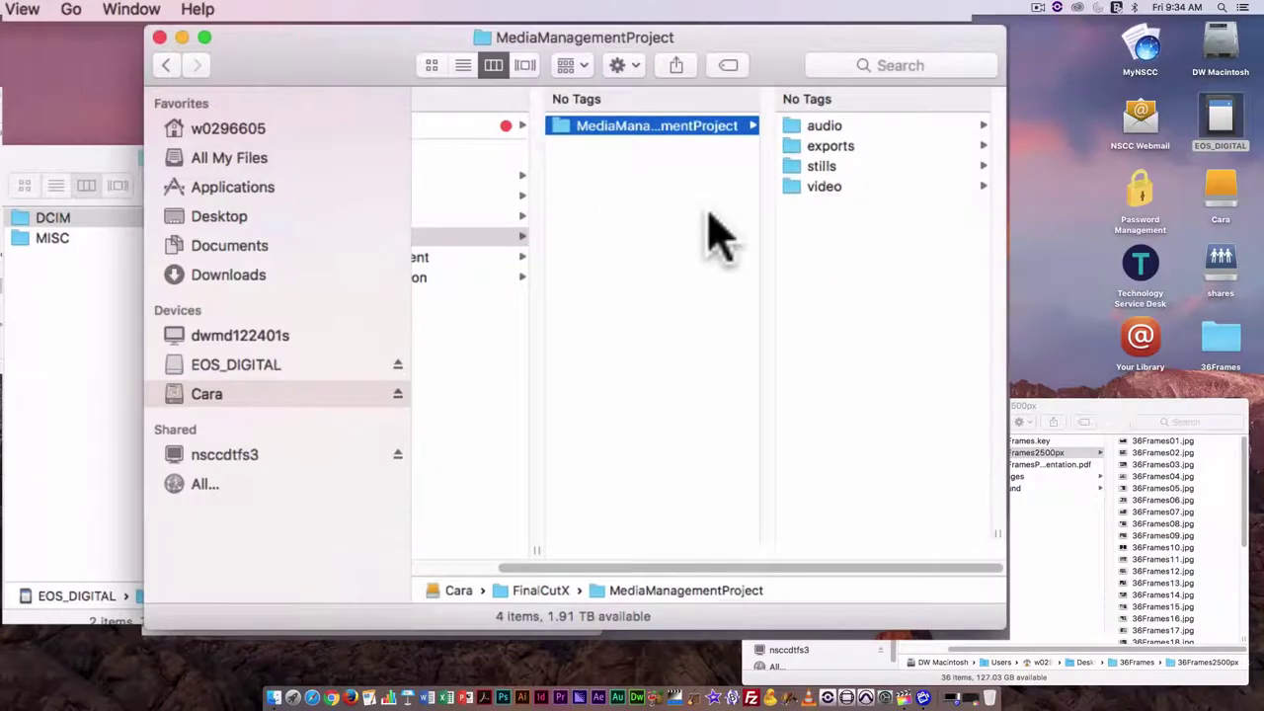
Step: Examine the contents of the audio, exports and stills folders, including the first images in 36Frames2500px
left_click(860, 127)
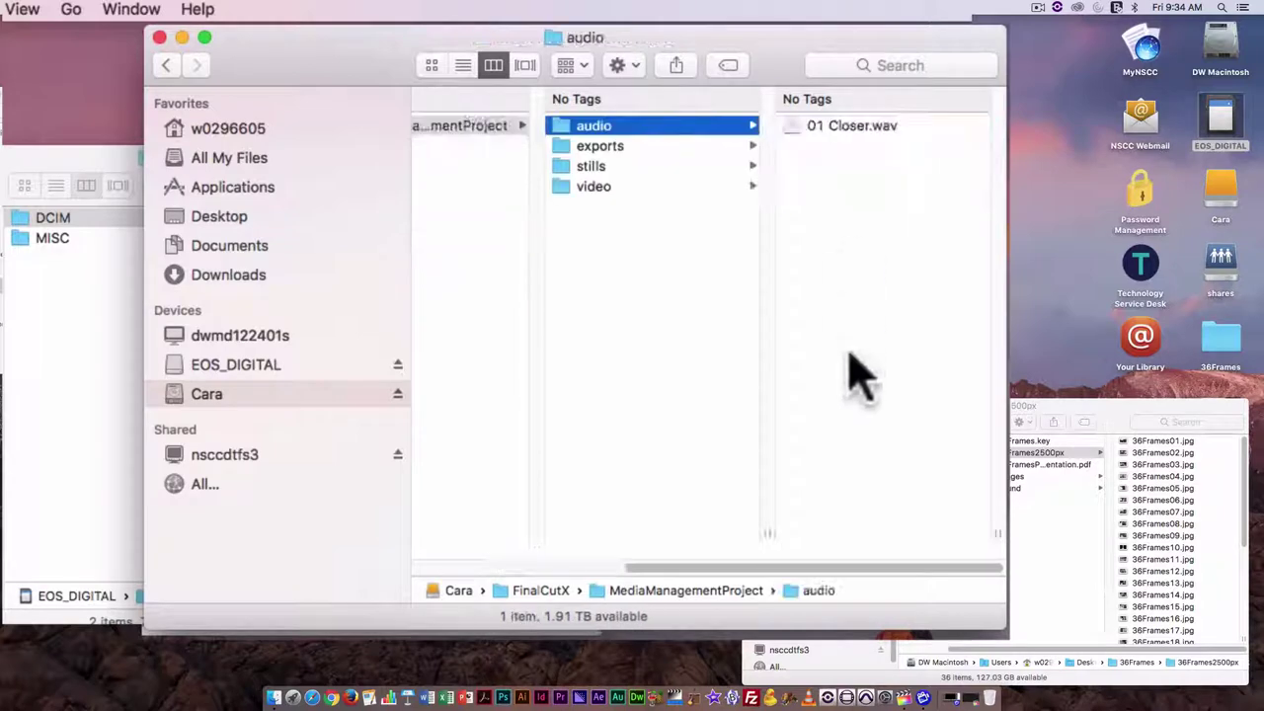
left_click(626, 146)
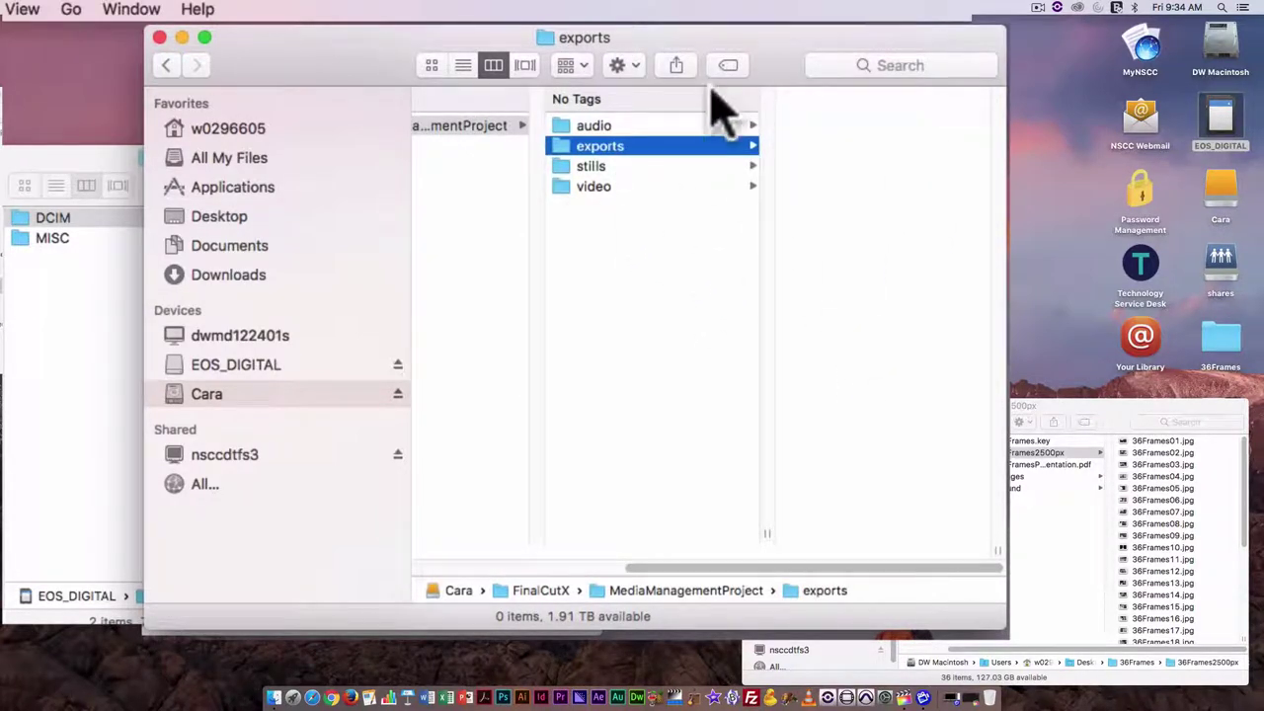
left_click(592, 168)
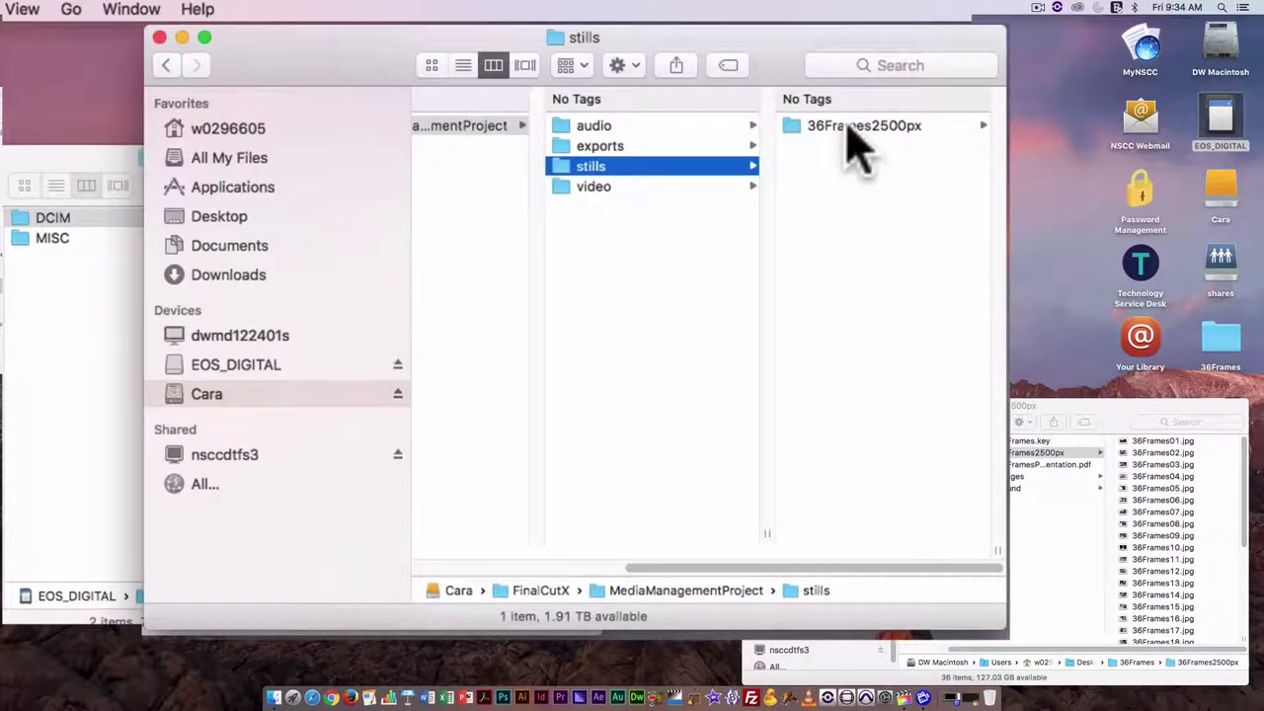
left_click(847, 129)
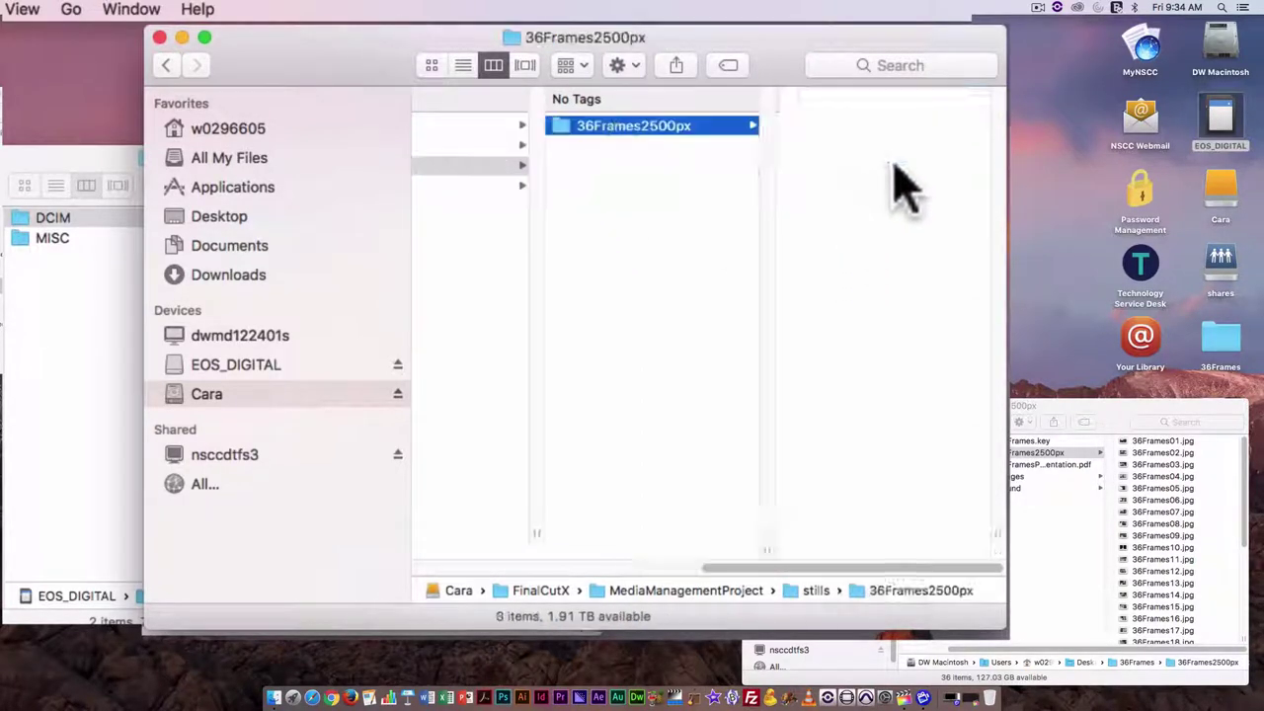
left_click(889, 126)
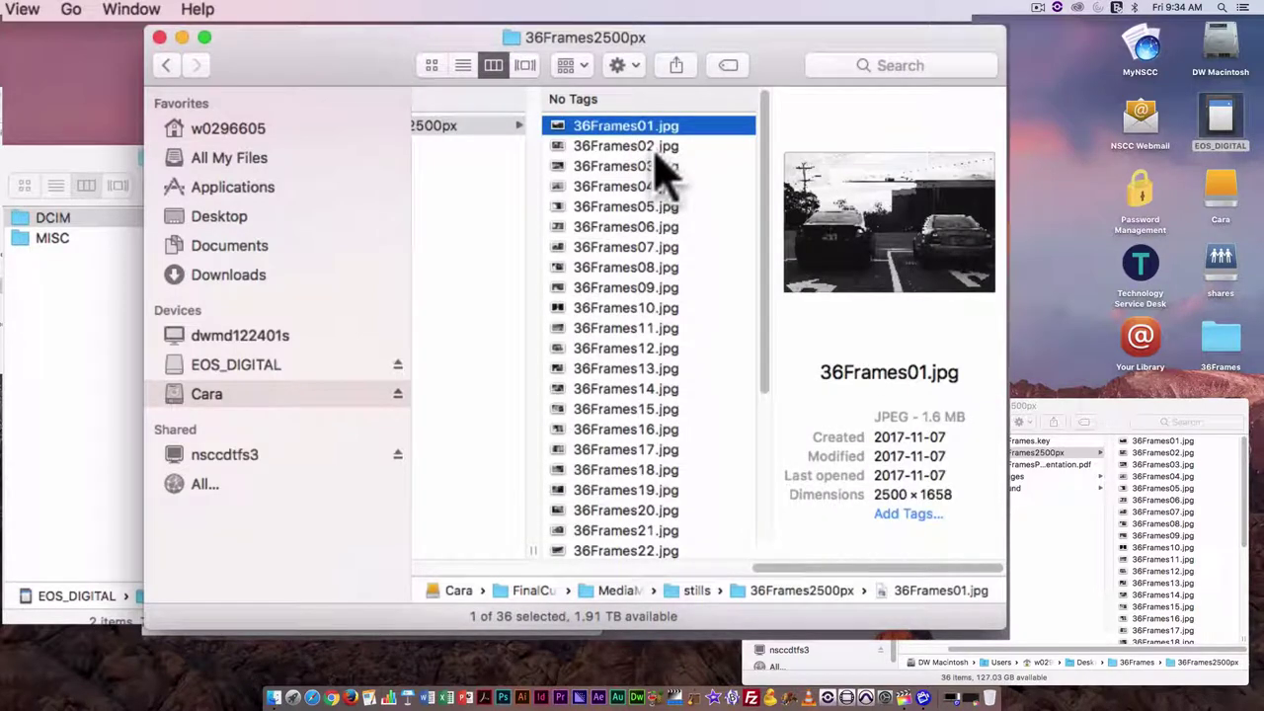
key("Down")
key("Down")
key("Down")
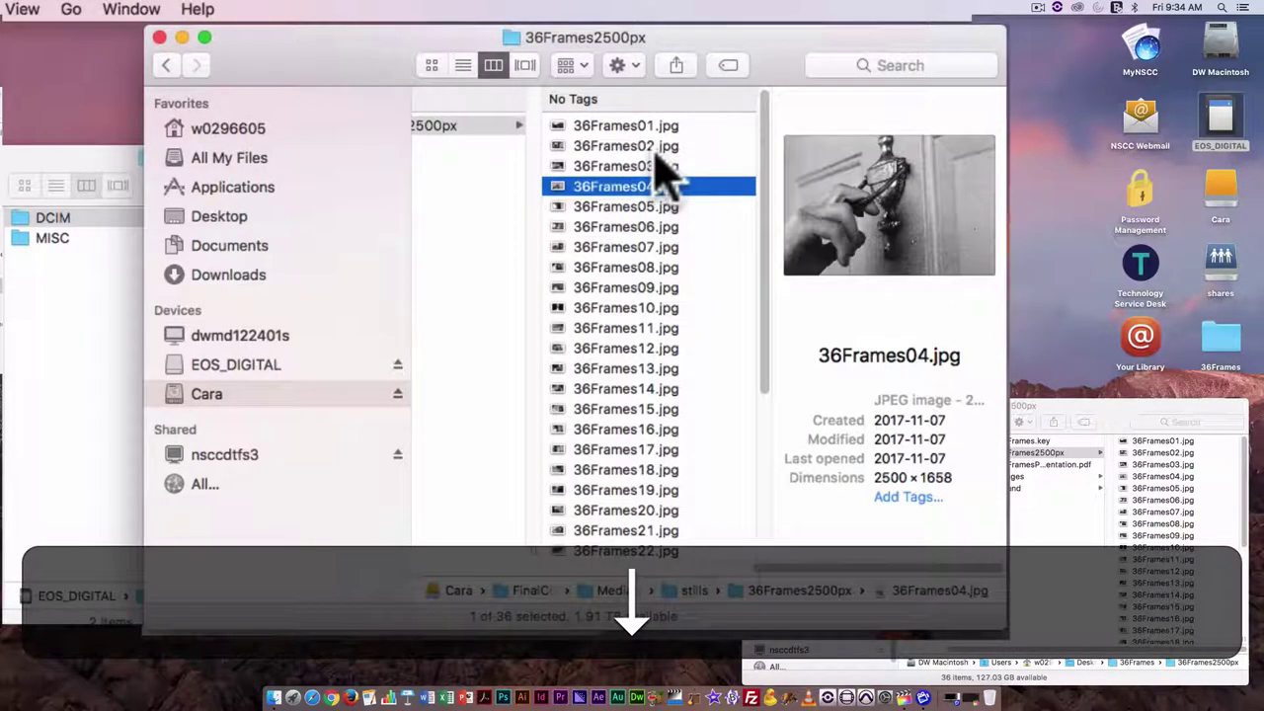
scroll(598, 229, "left", 5)
scroll(608, 227, "right", 3)
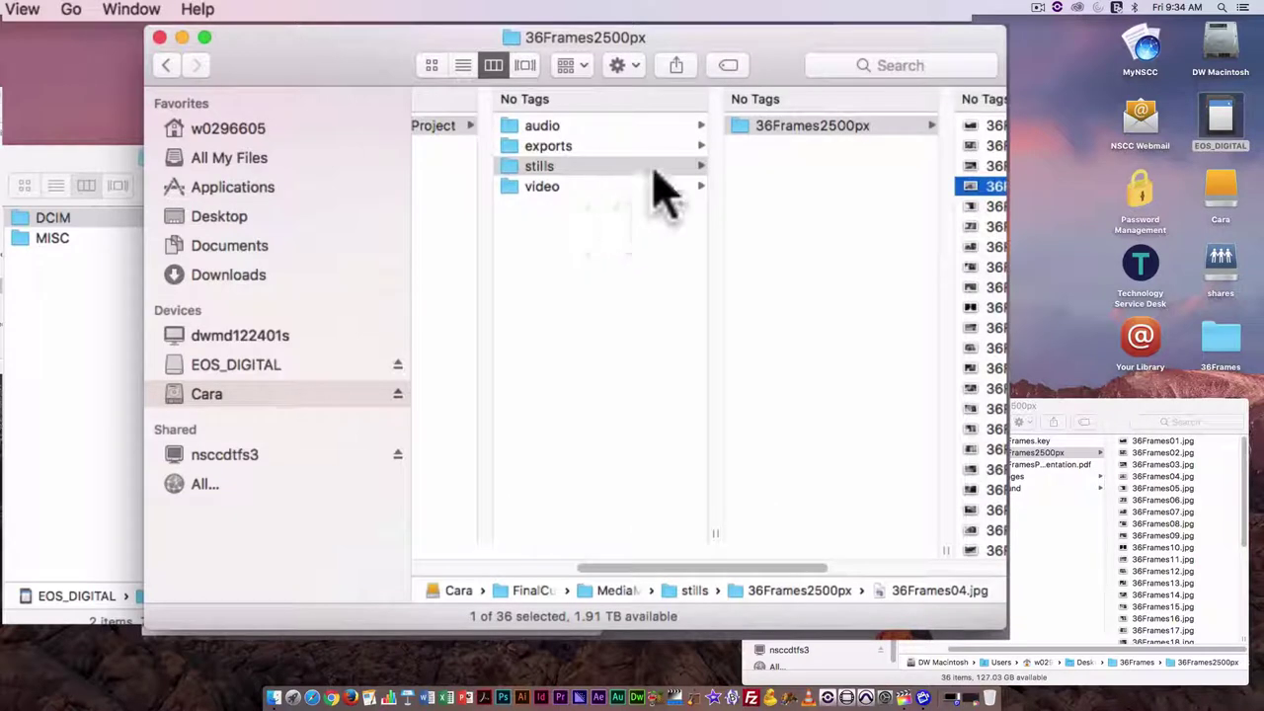
Step: Examine the video folder's DCIM card folders, including 100CANON, and the movie in its iphone folder
left_click(565, 188)
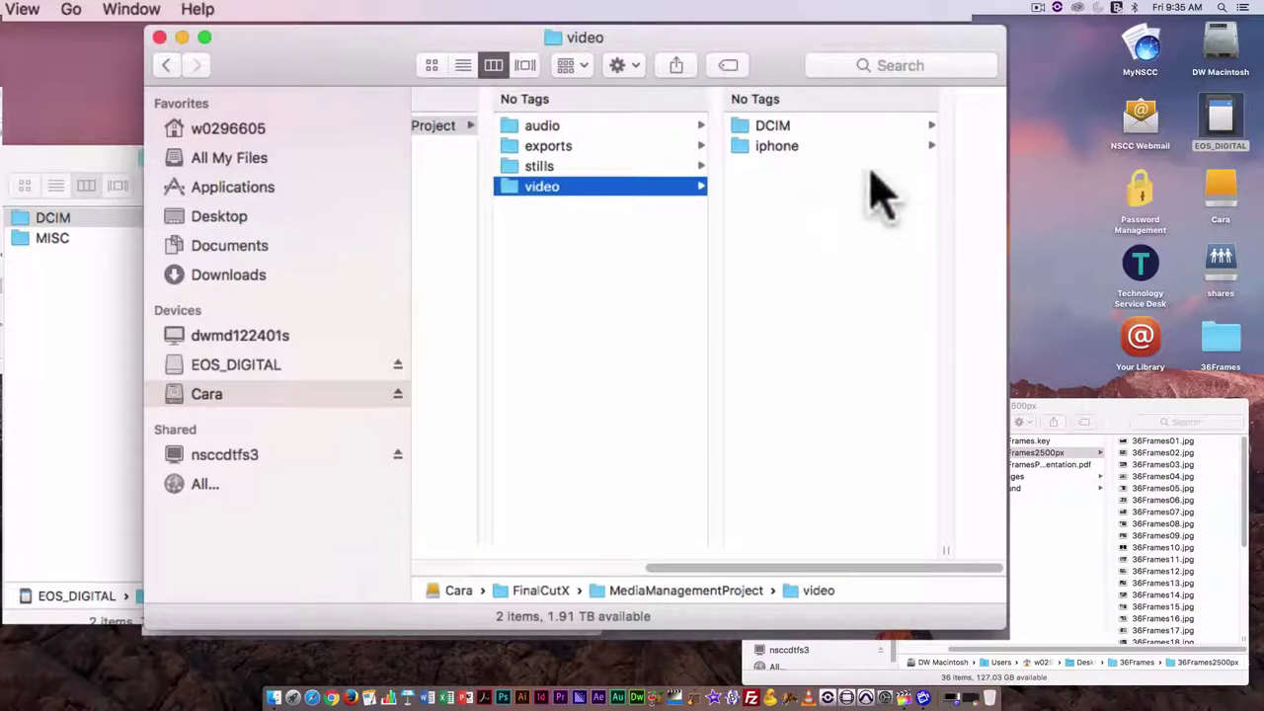
left_click(790, 127)
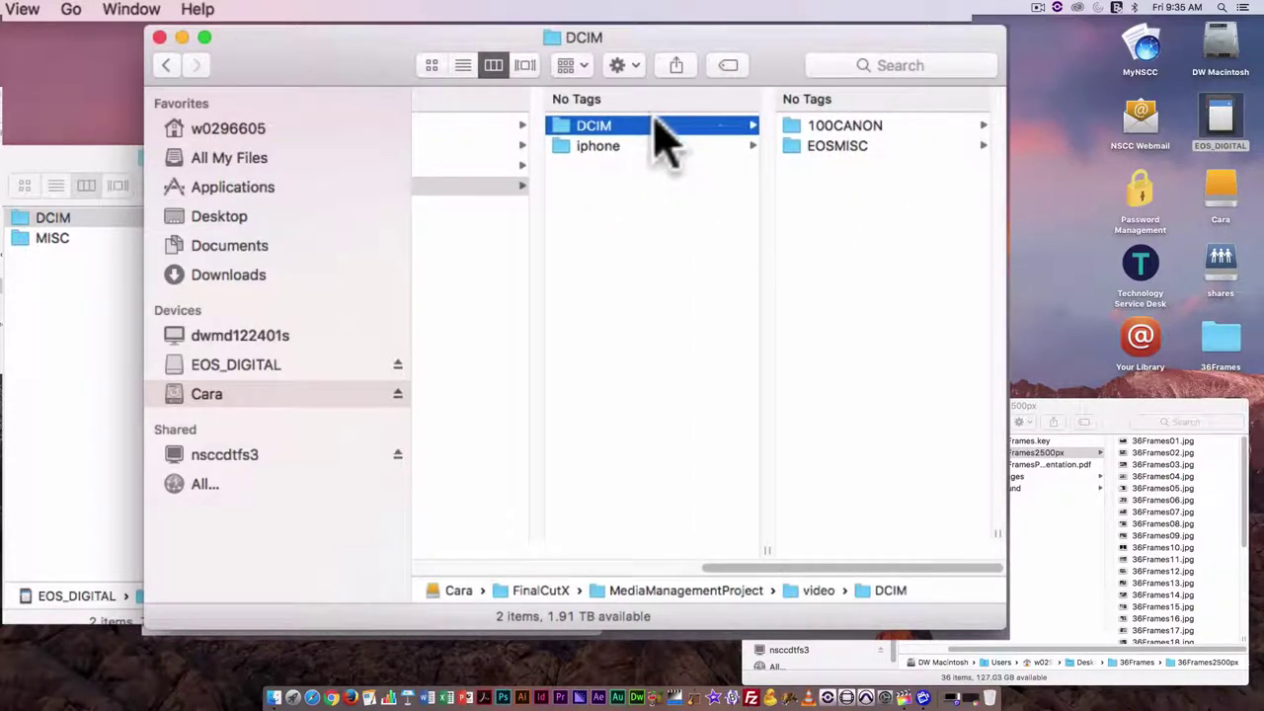
left_click(844, 131)
scroll(847, 289, "left", 5)
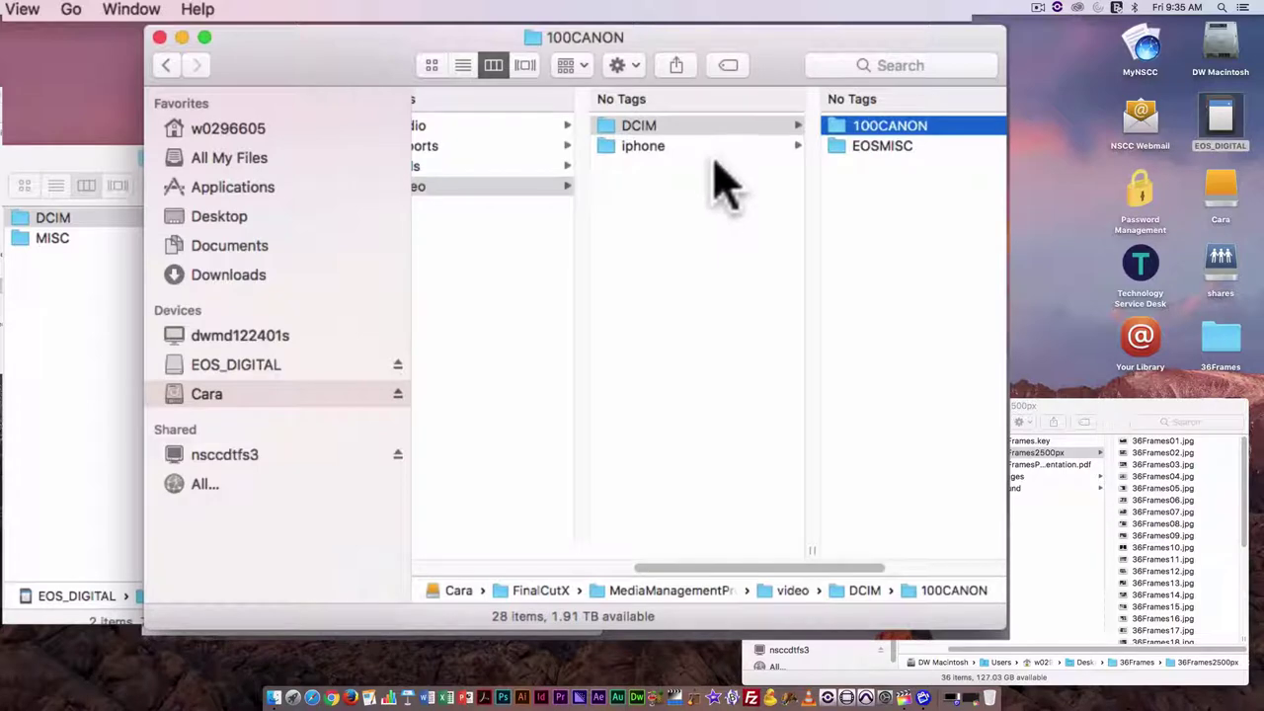
left_click(652, 146)
left_click(853, 131)
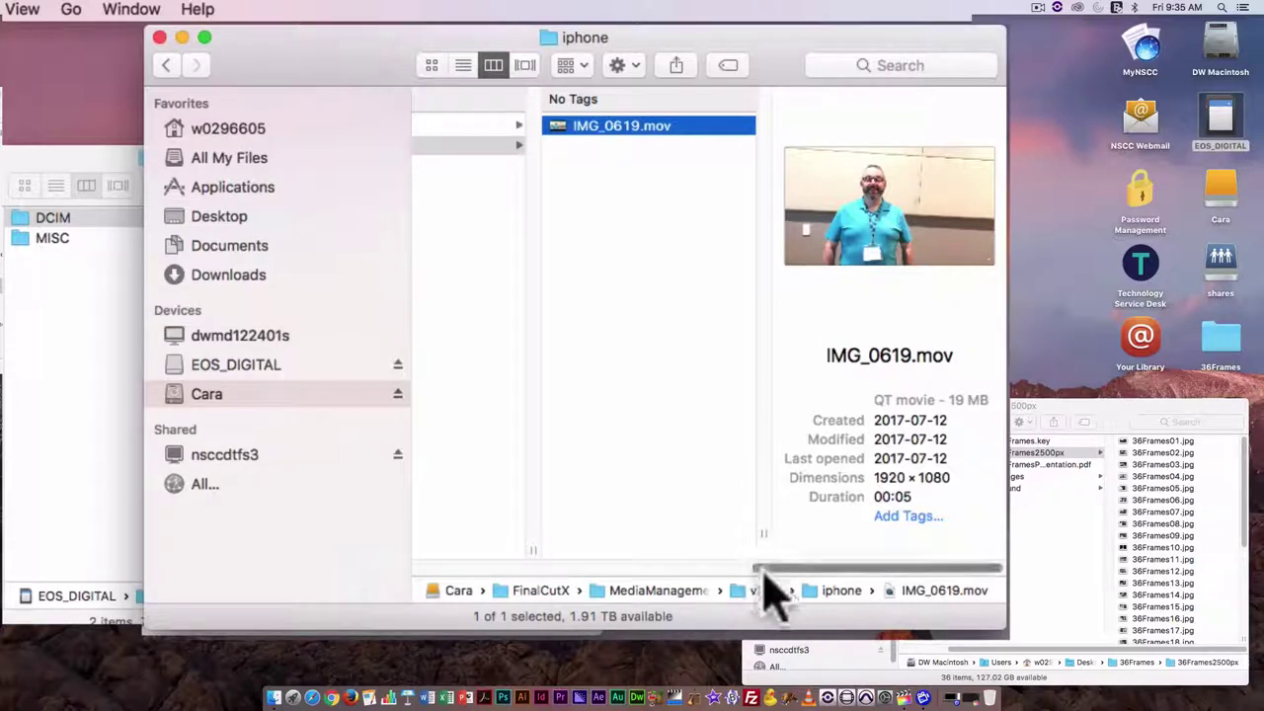
Step: Go back up to FinalCutX and select the MediaManagementProject master folder
left_click_drag(784, 569, 599, 569)
key("Left")
key("Left")
key("Left")
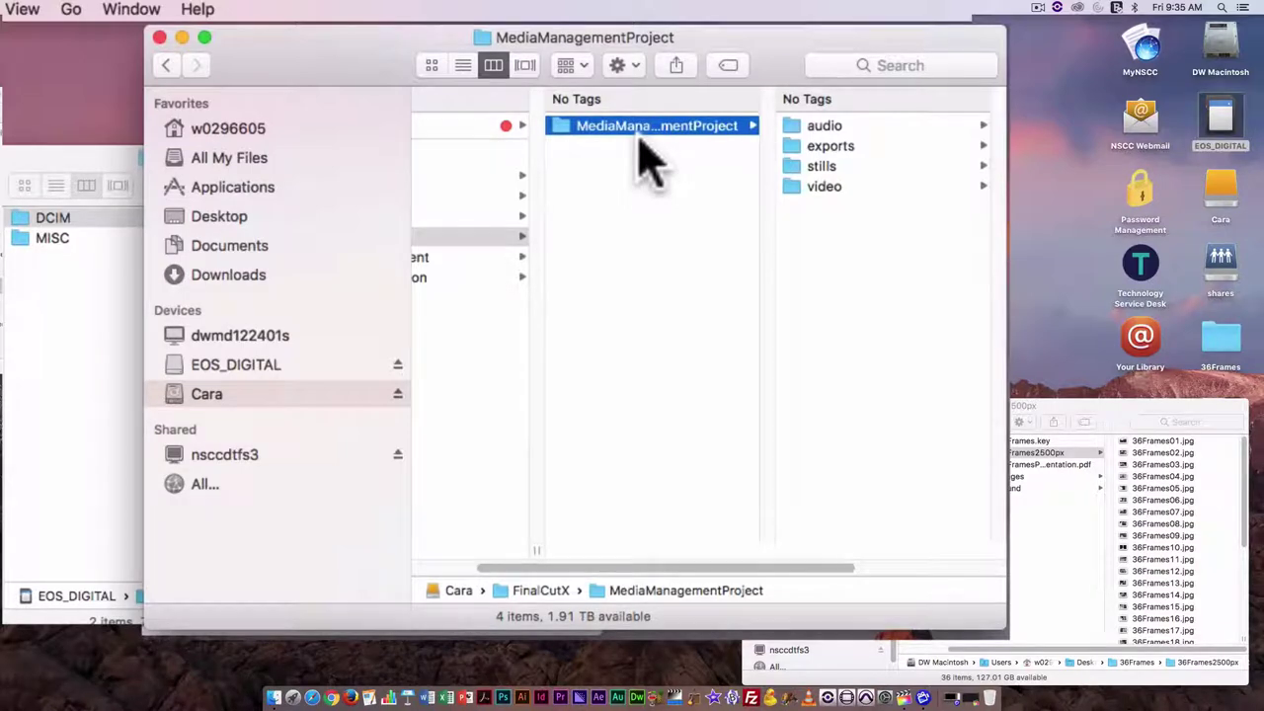
left_click_drag(549, 36, 517, 33)
left_click(599, 188)
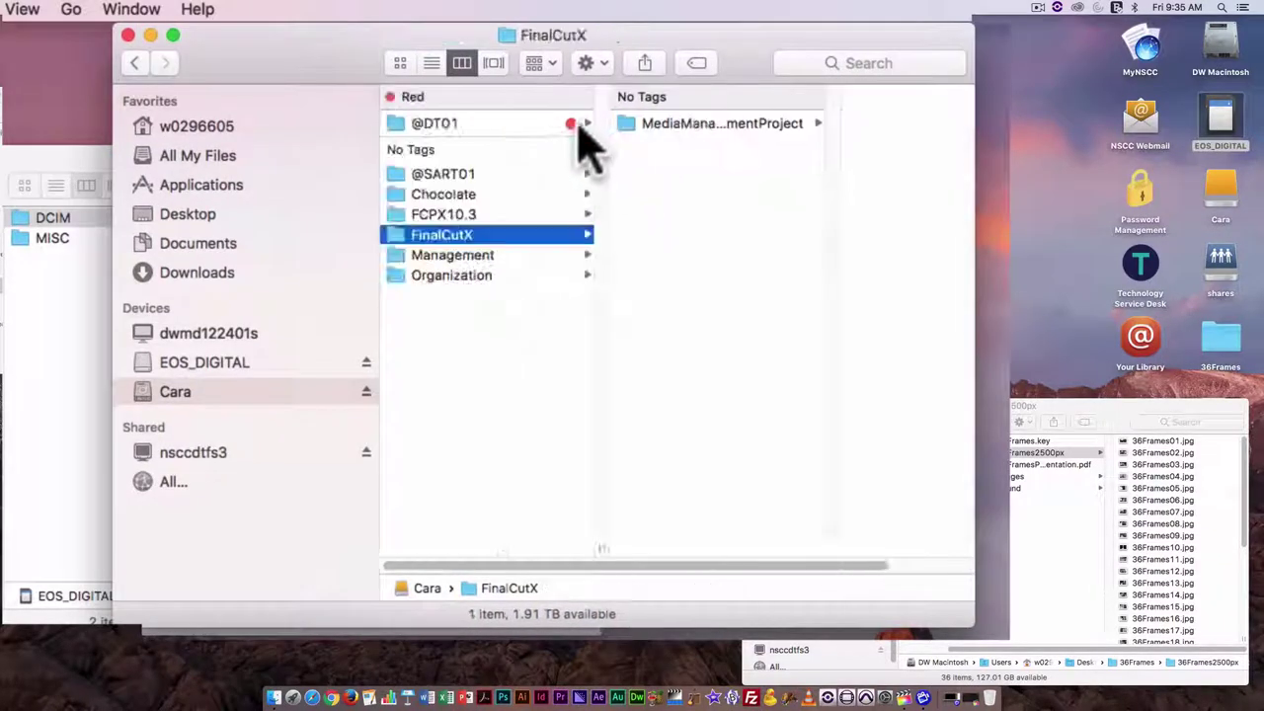
left_click(653, 125)
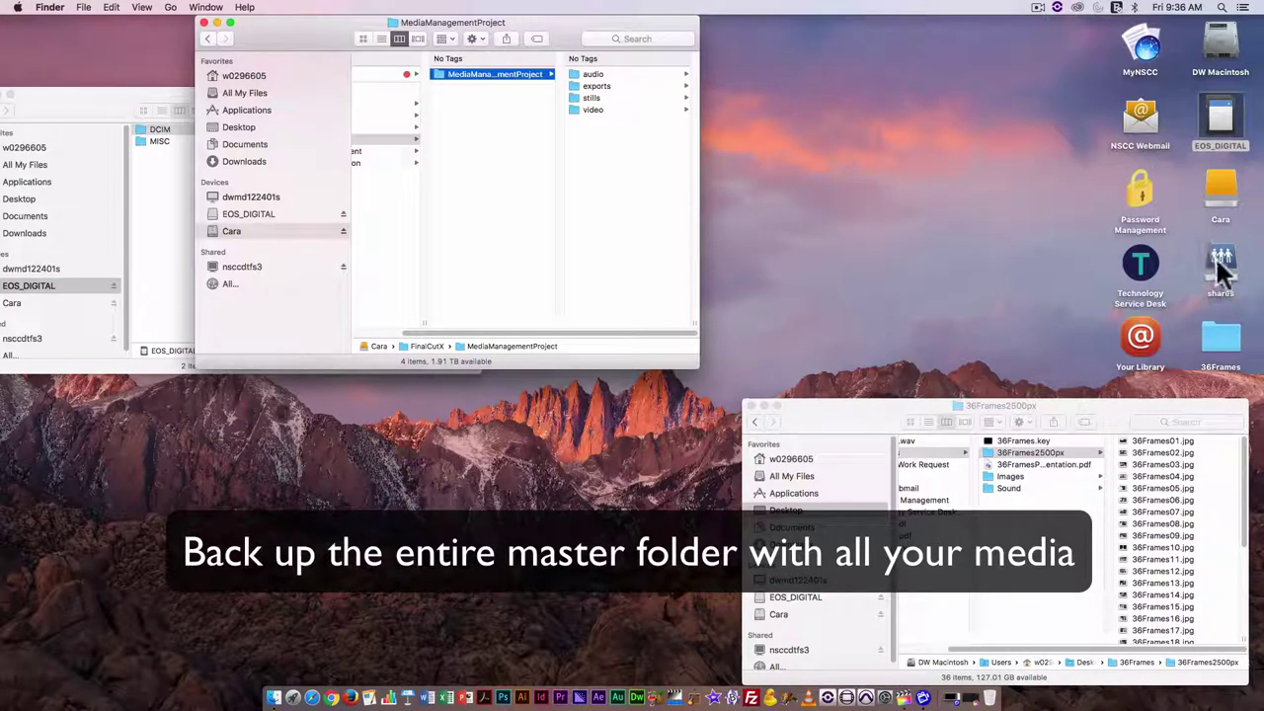
Step: Open the shares network volume and browse through DW RTA Common and 01_DigitalToolsI-2017 to the CARA folder as a backup location
double_click(1218, 265)
left_click_drag(351, 44, 850, 71)
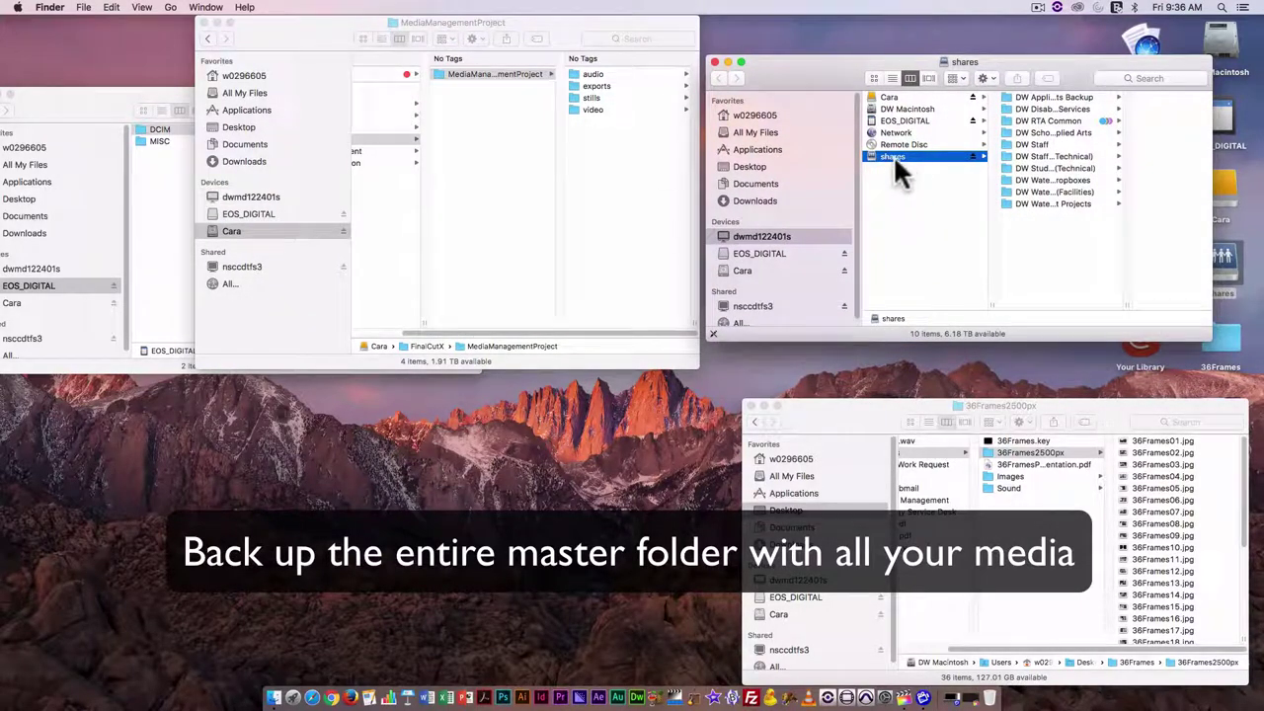
left_click(1044, 123)
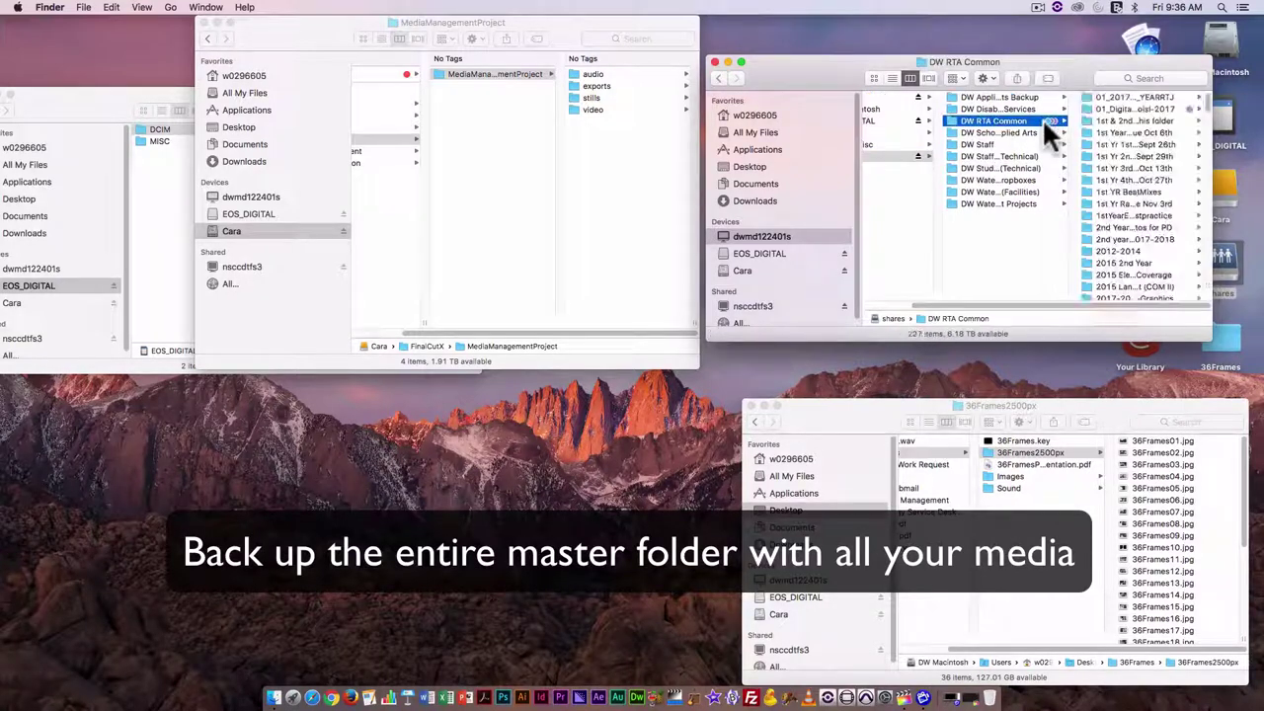
left_click(1134, 109)
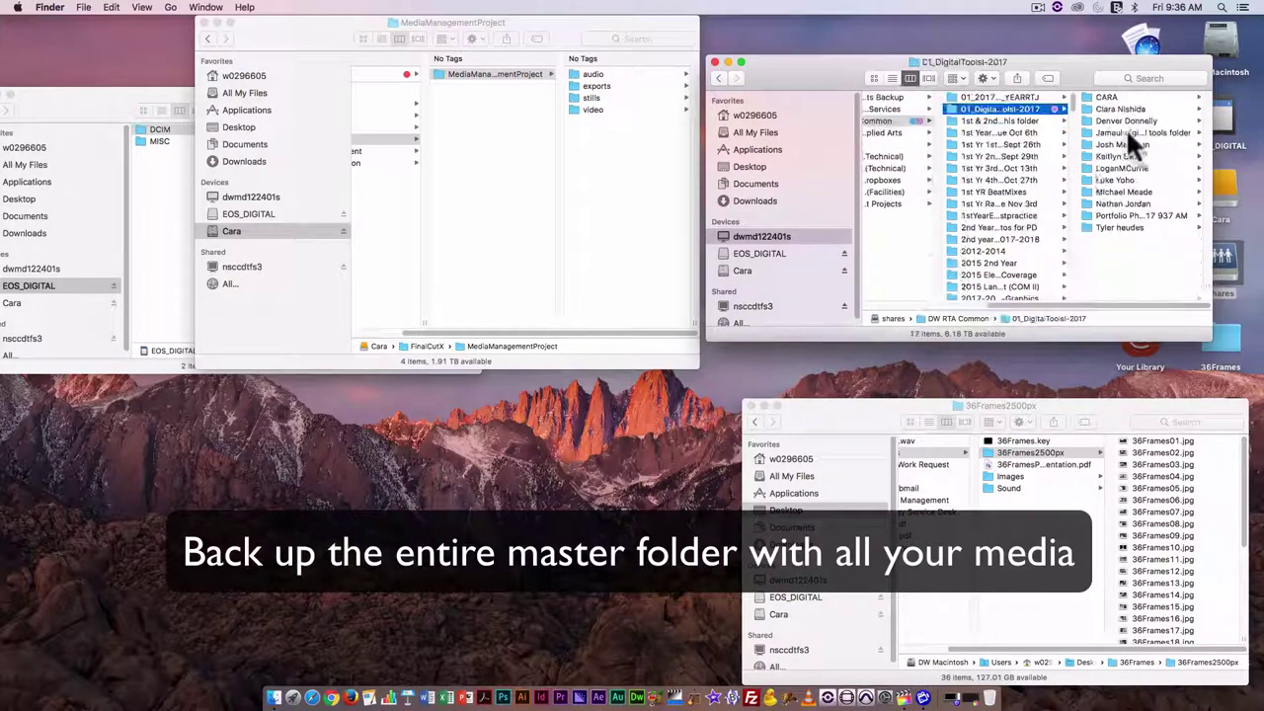
left_click(1111, 98)
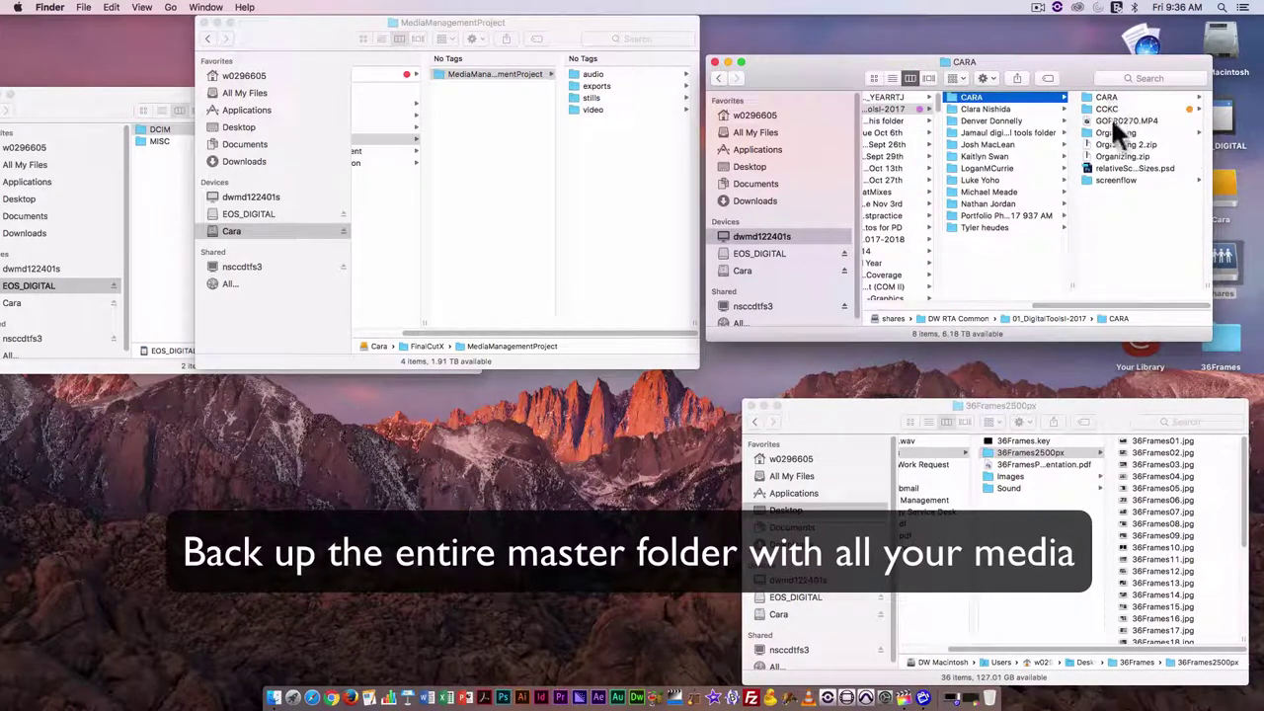
left_click(1104, 98)
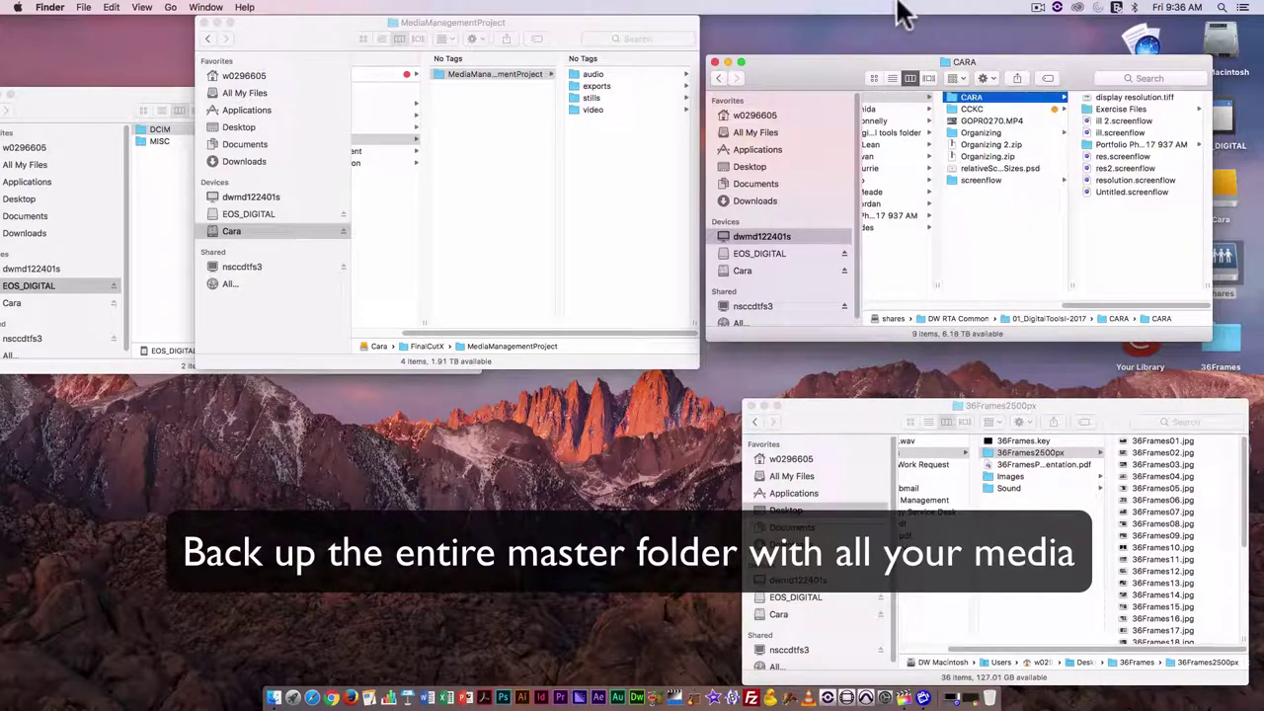
left_click(1023, 249)
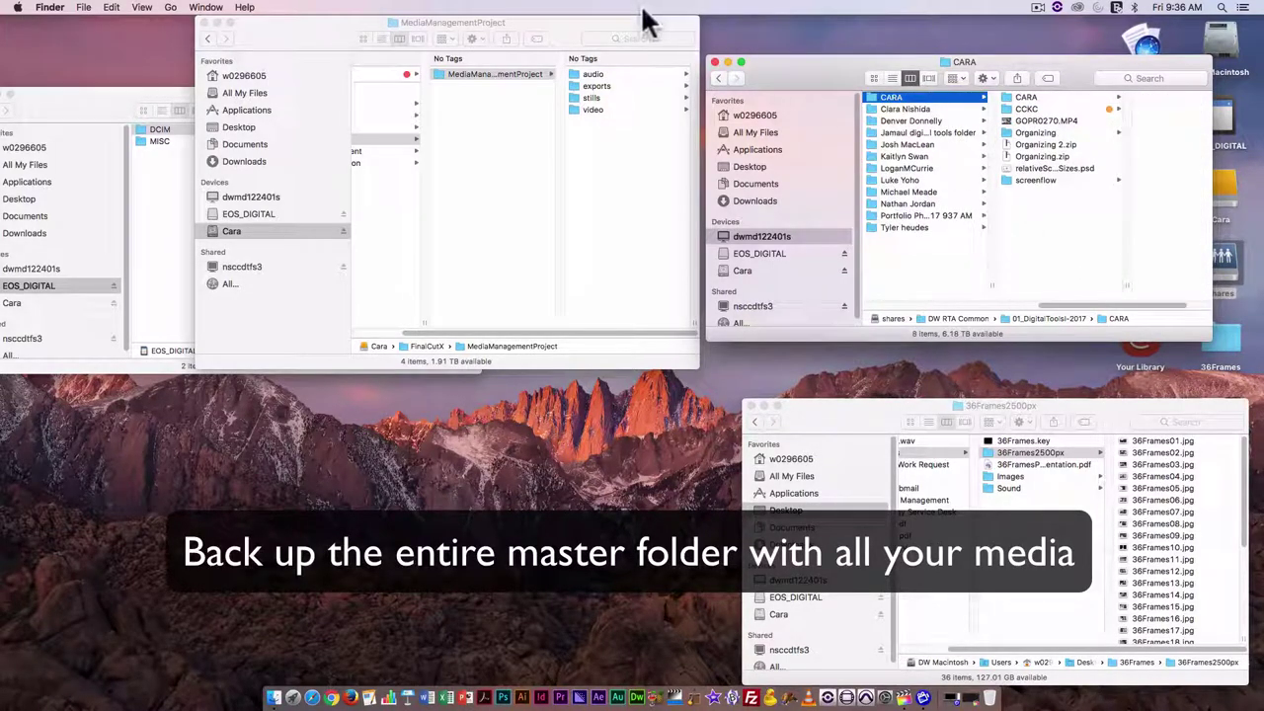
Step: Close the network share, 36Frames2500px and DCIM Finder windows, keeping only the MediaManagementProject window open
mouse_move(440, 75)
left_mouse_down()
mouse_move(480, 101)
mouse_move(444, 77)
mouse_move(447, 87)
left_mouse_up()
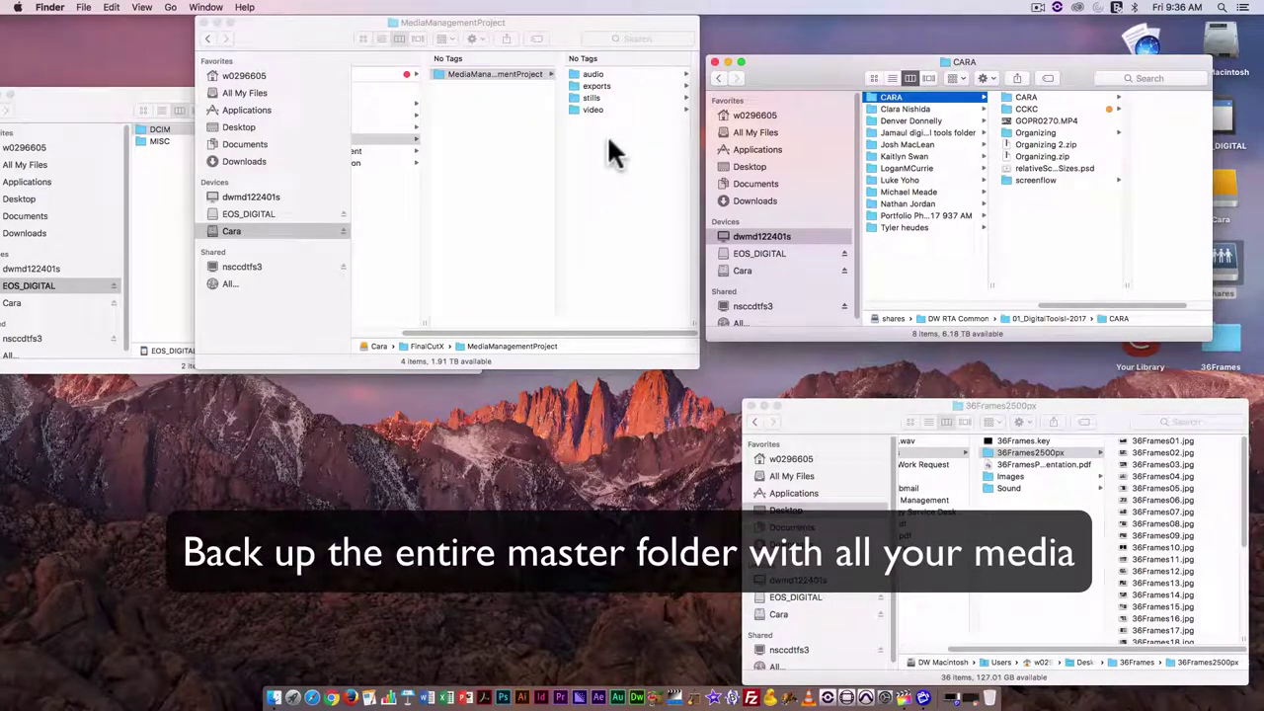
left_click_drag(769, 61, 768, 60)
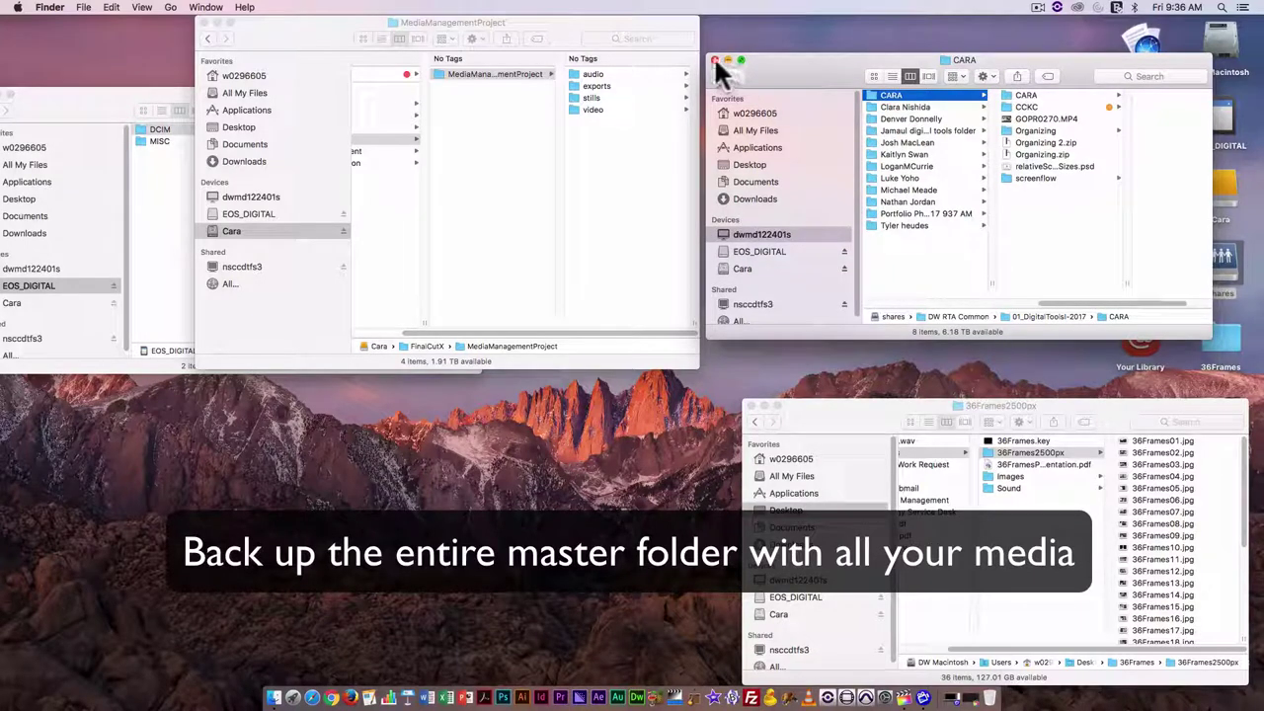
left_click(715, 60)
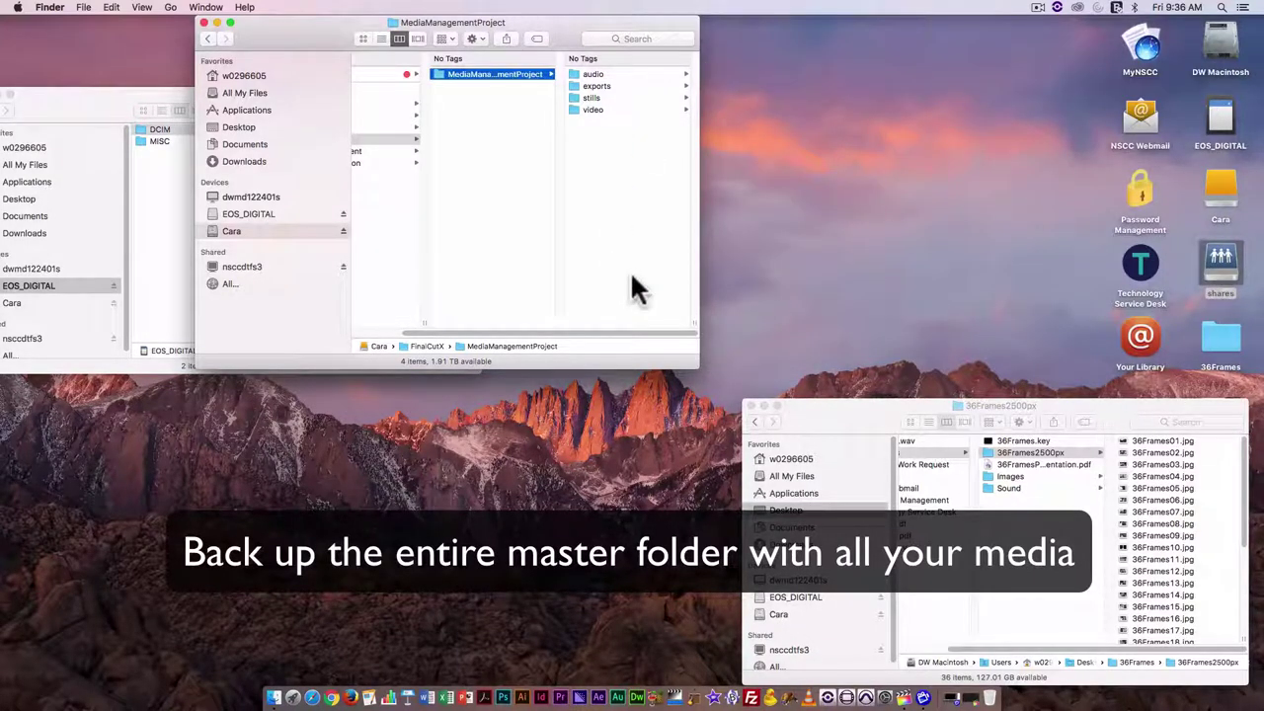
left_click_drag(556, 23, 691, 22)
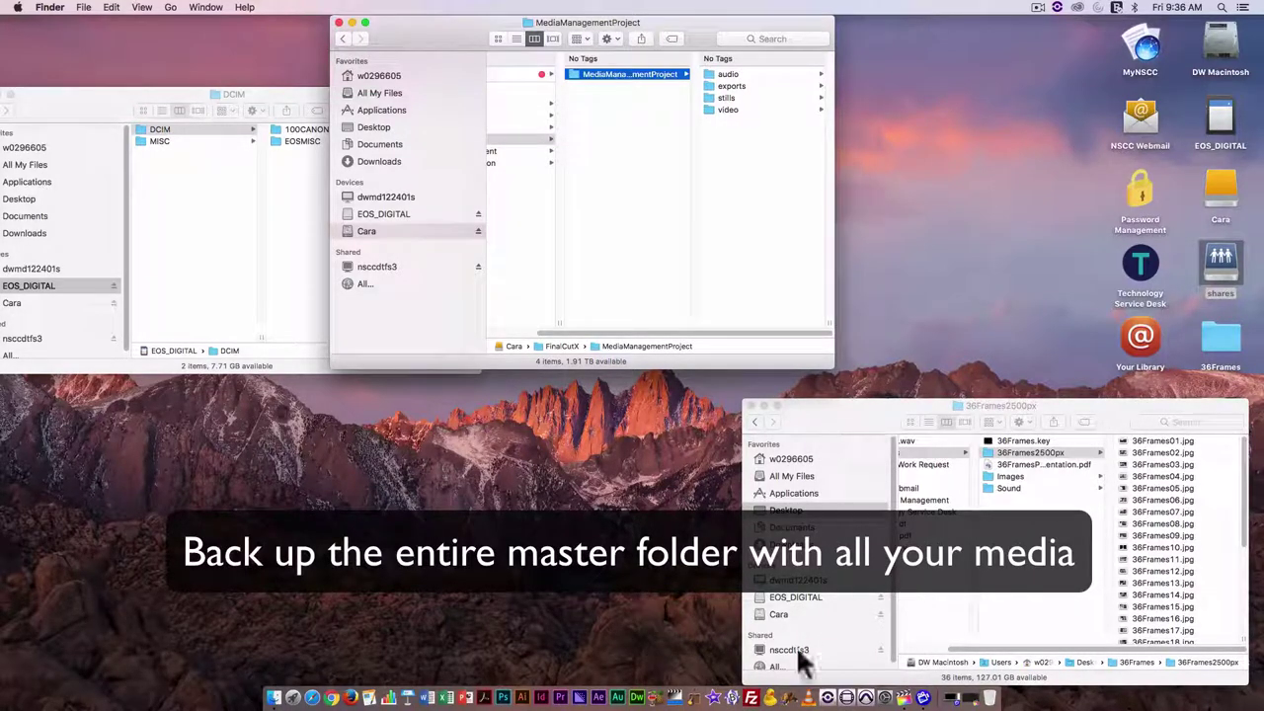
left_click(751, 407)
left_click_drag(40, 93, 150, 150)
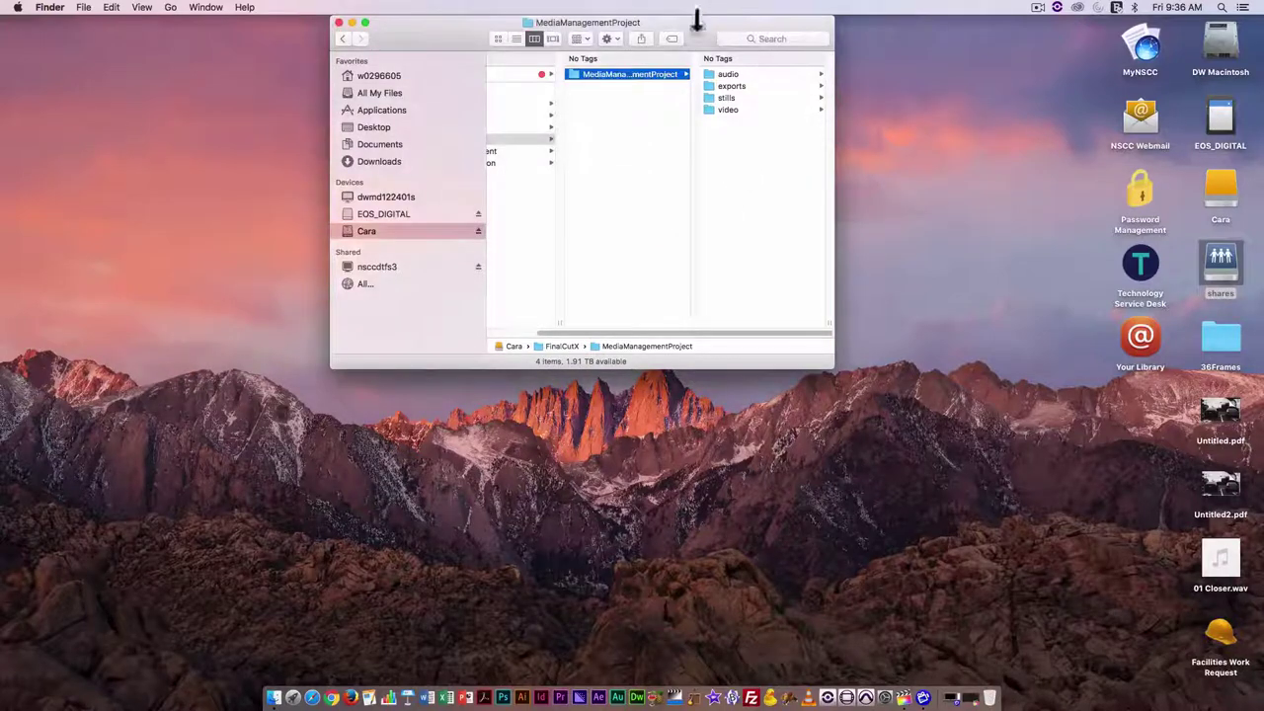
Step: Switch to Final Cut Pro and start a new library named MediaManagement
left_click(971, 697)
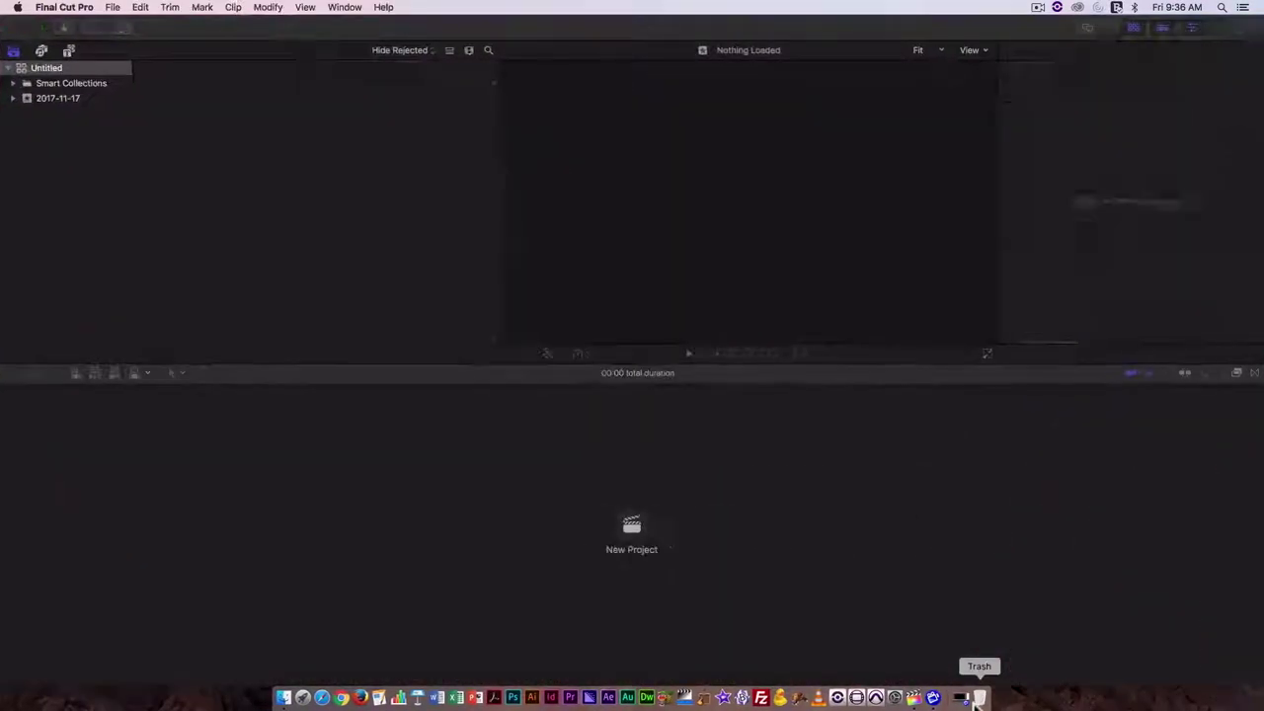
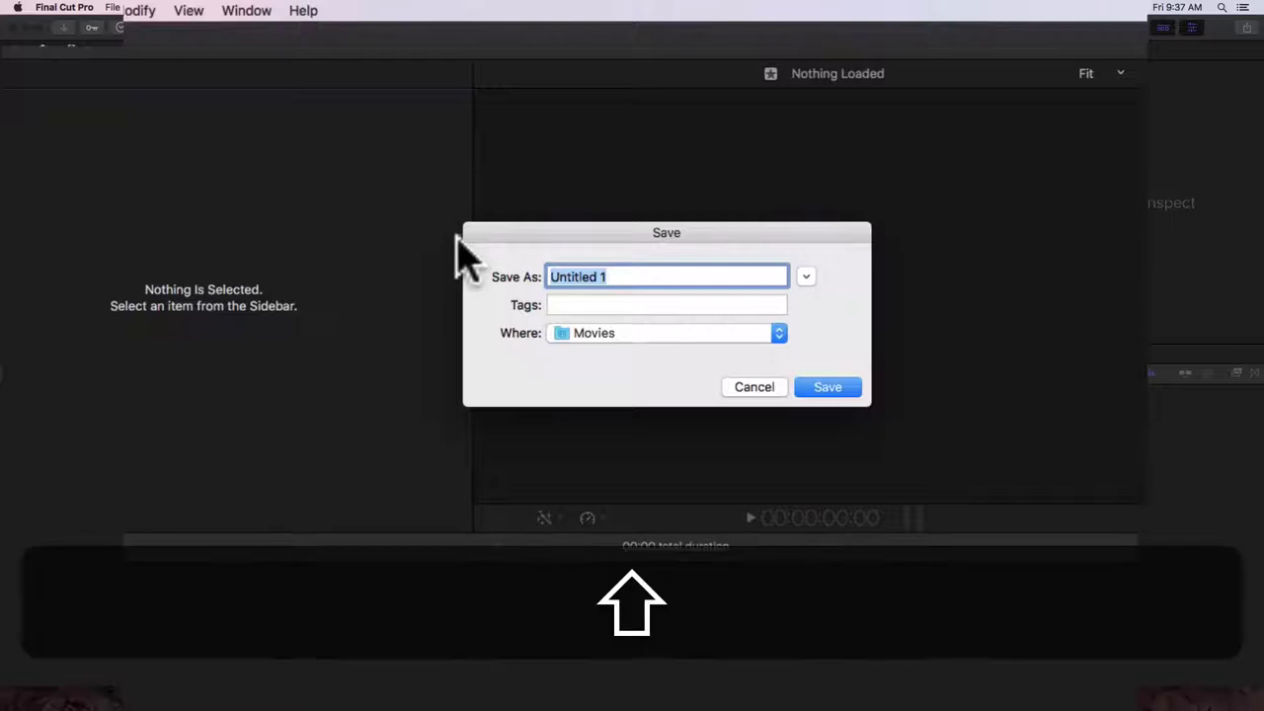
type("Media")
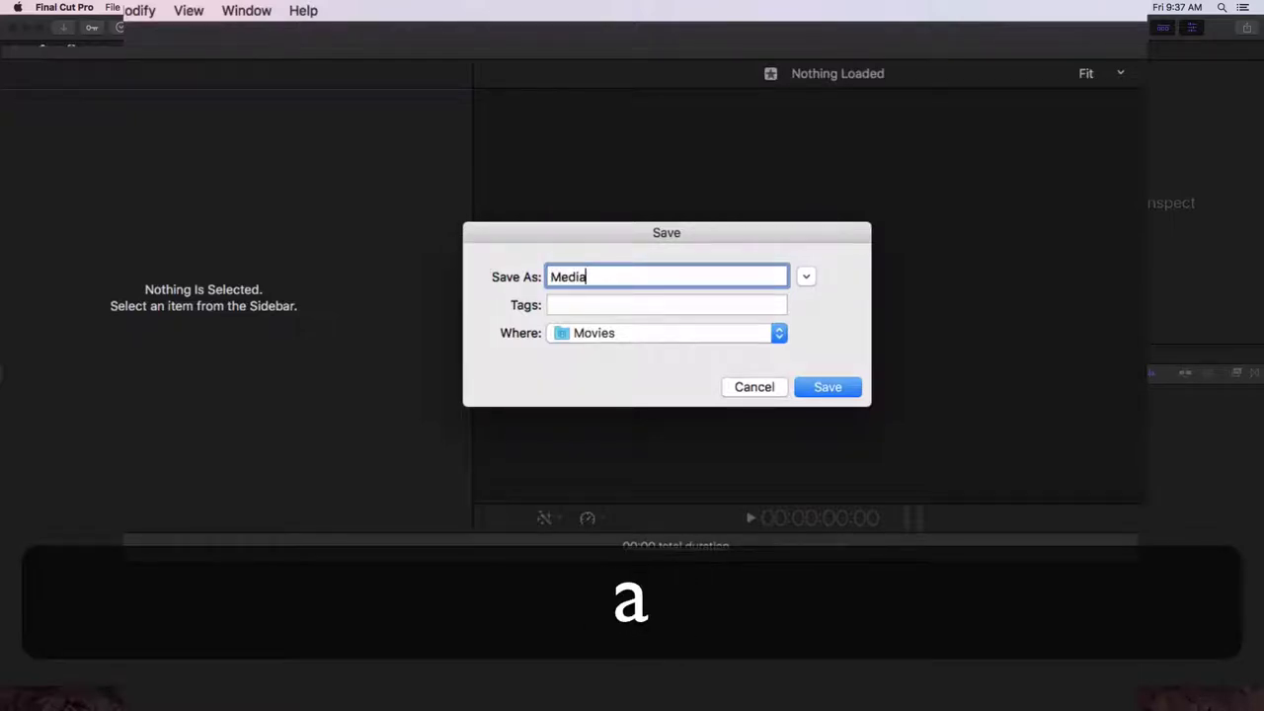
type("Management")
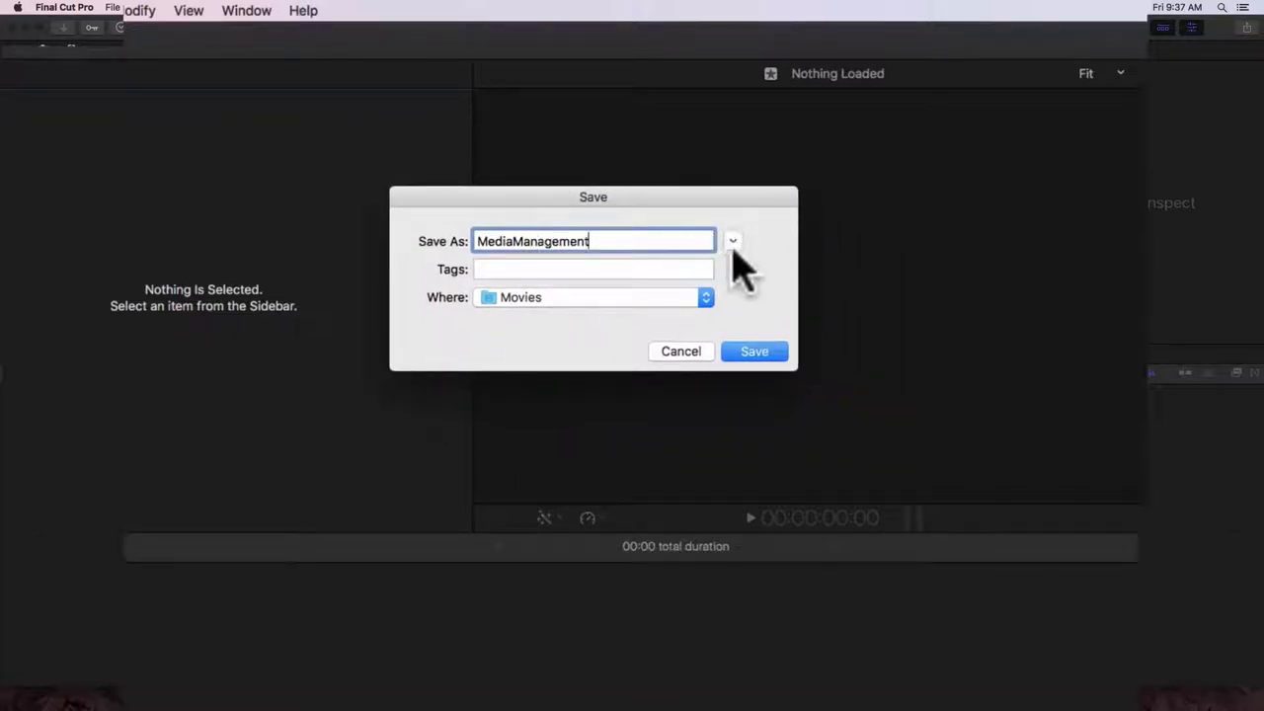
left_click(733, 242)
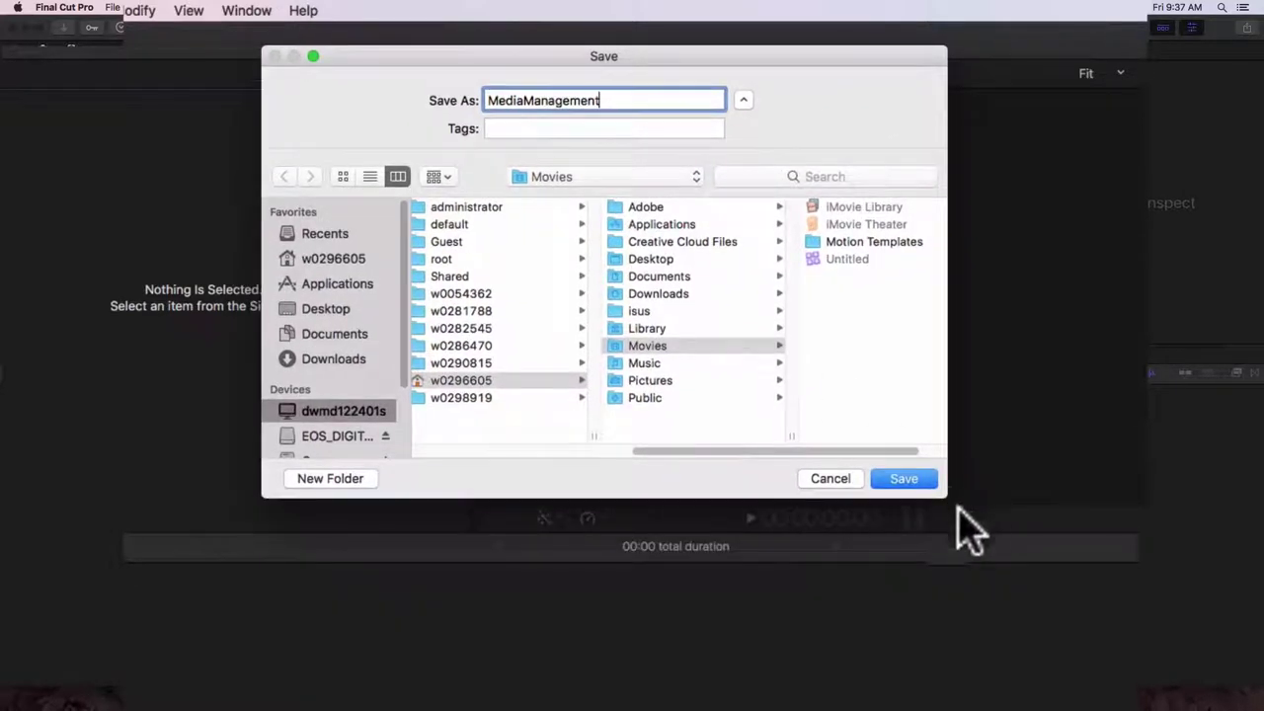
left_click(742, 100)
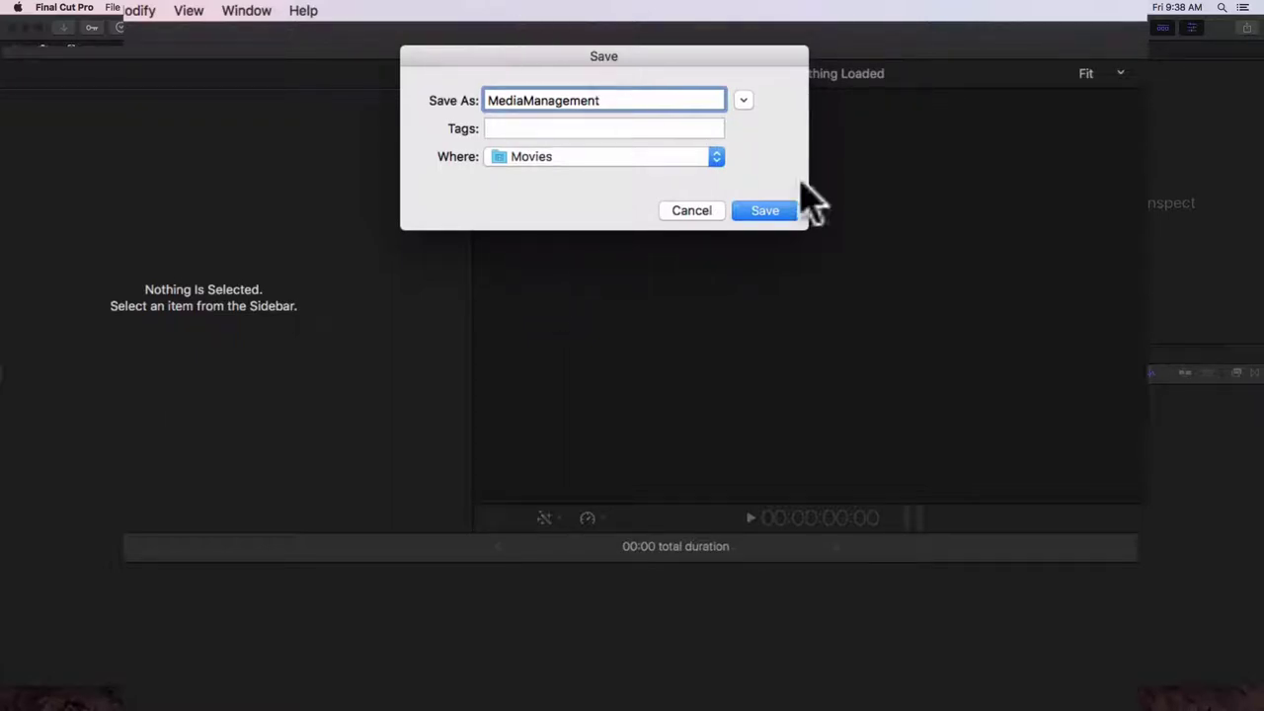
left_click(715, 156)
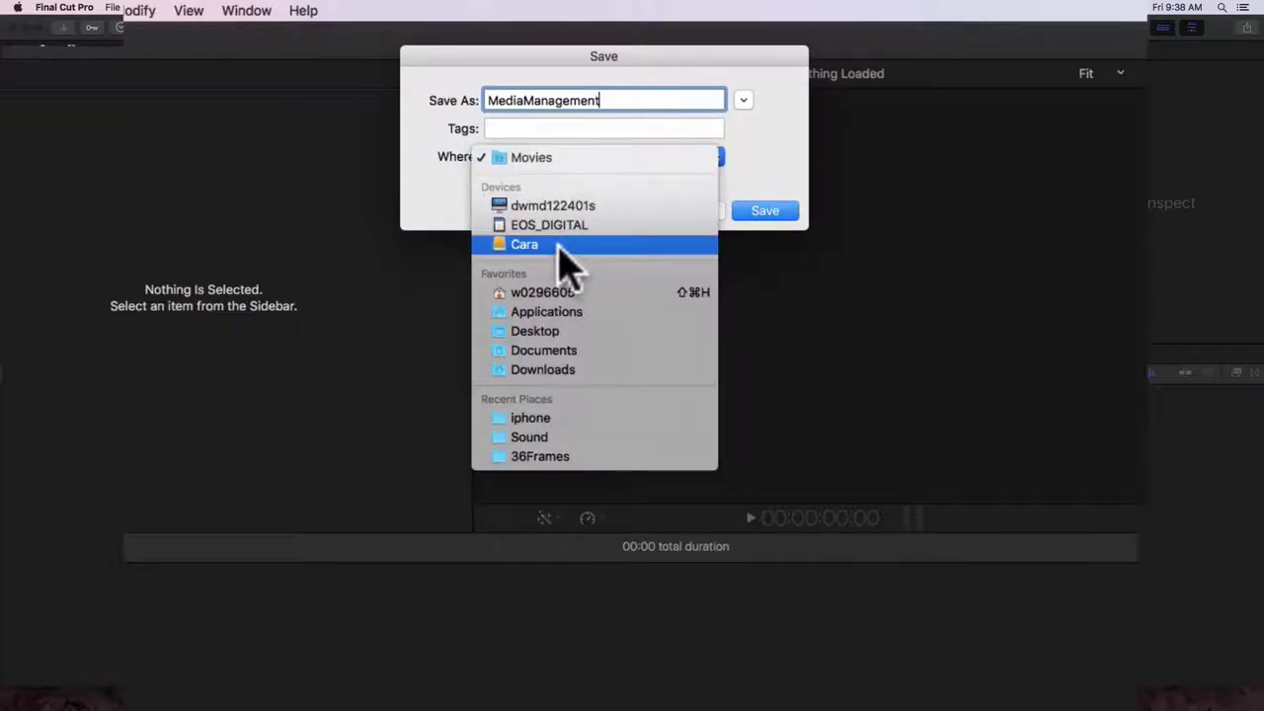
left_click(578, 244)
left_click(743, 99)
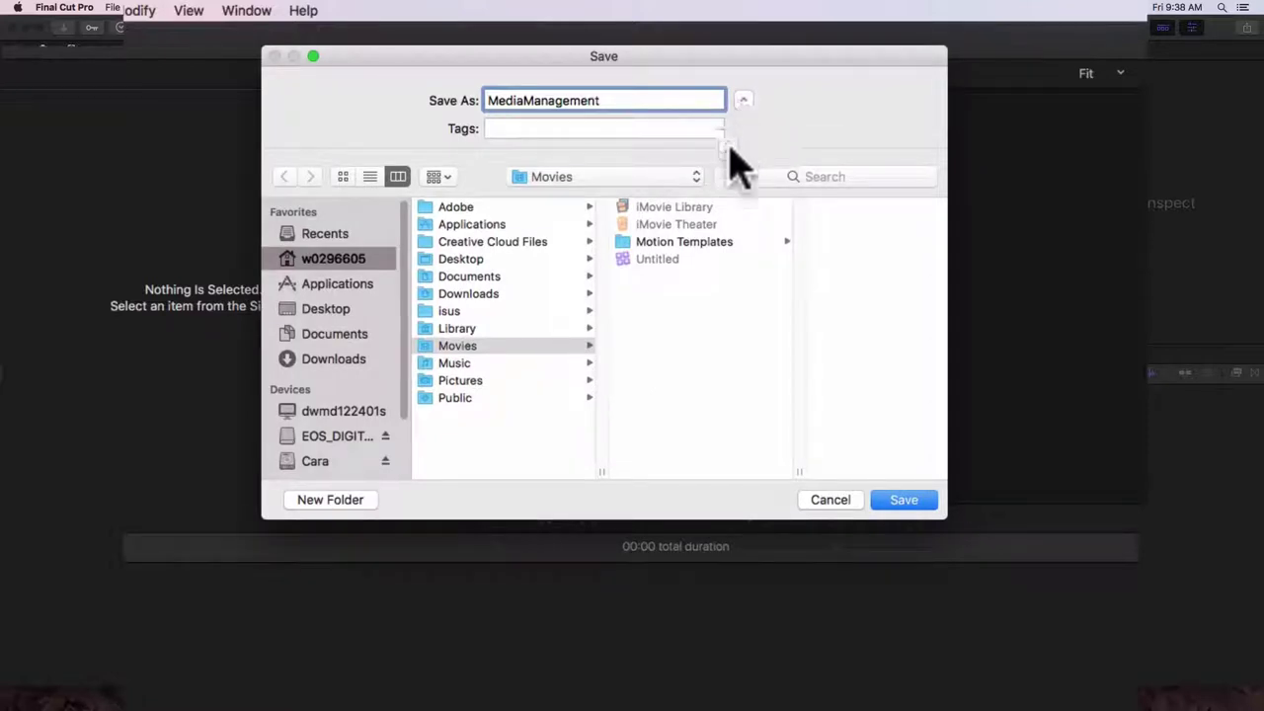
left_click(744, 101)
Step: Save the new library in the MediaManagementProject folder inside FinalCutX on the Cara drive
left_click(743, 100)
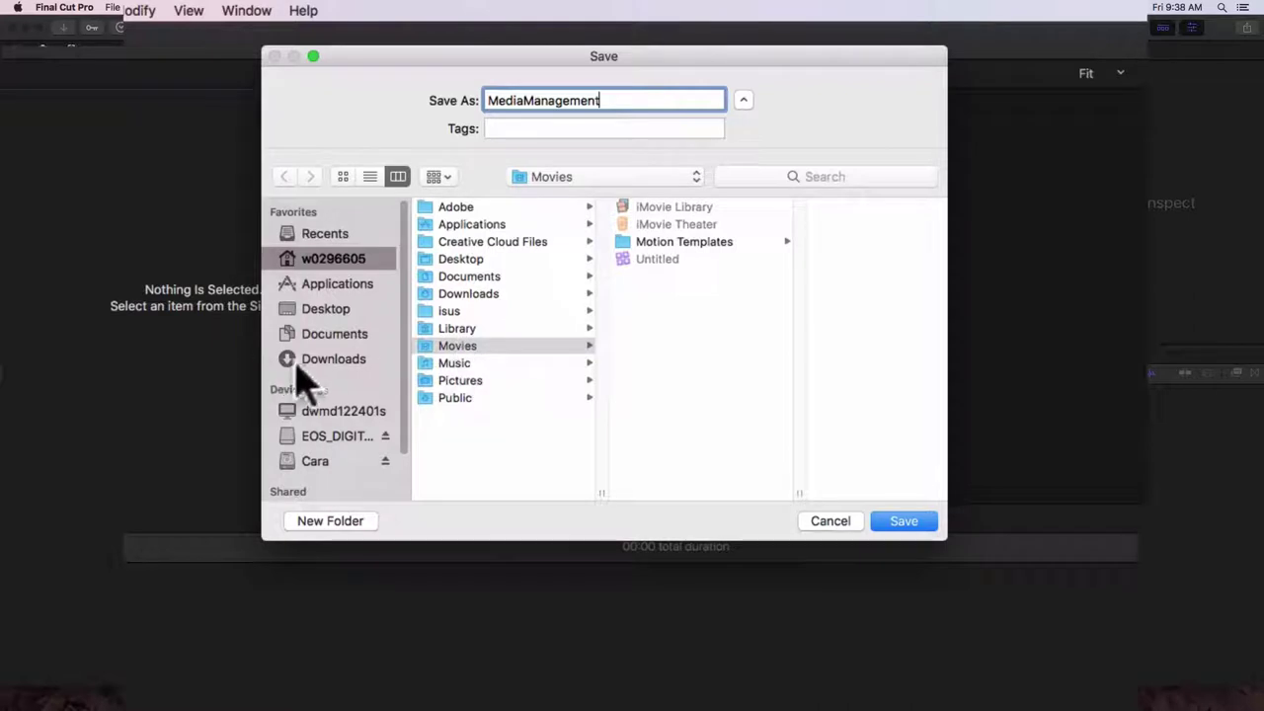
left_click(341, 466)
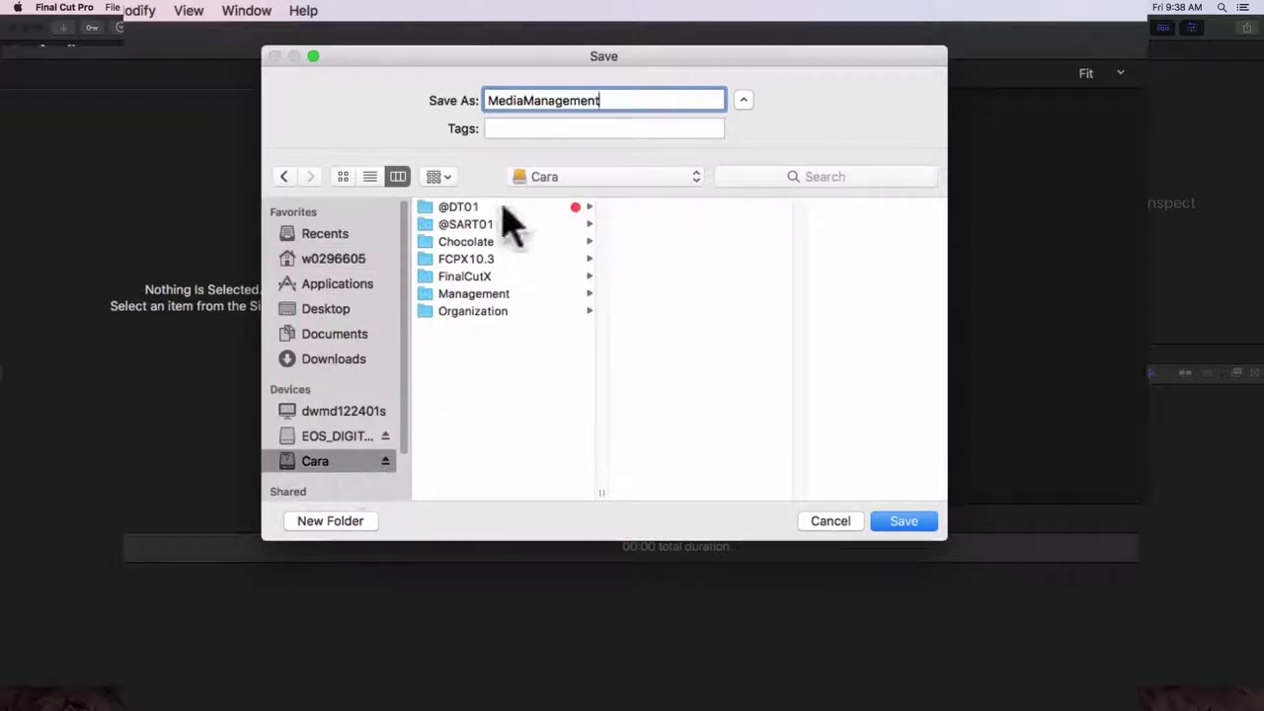
left_click(479, 278)
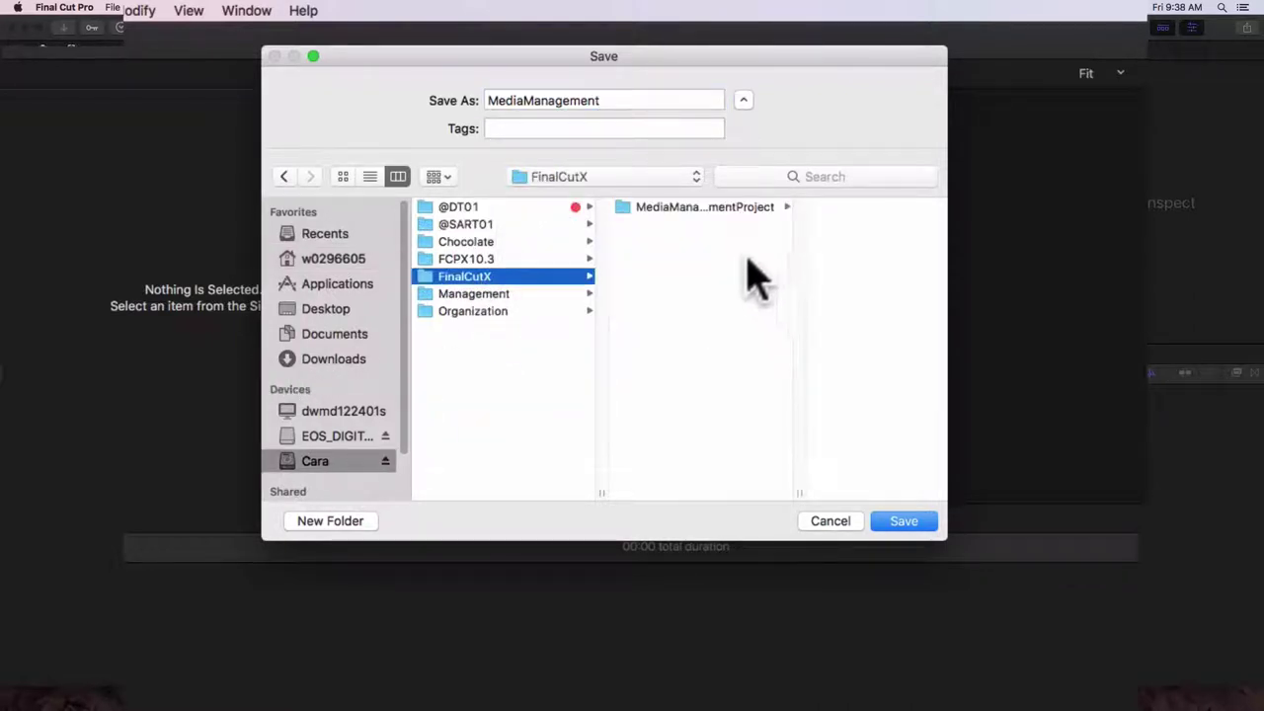
left_click(721, 208)
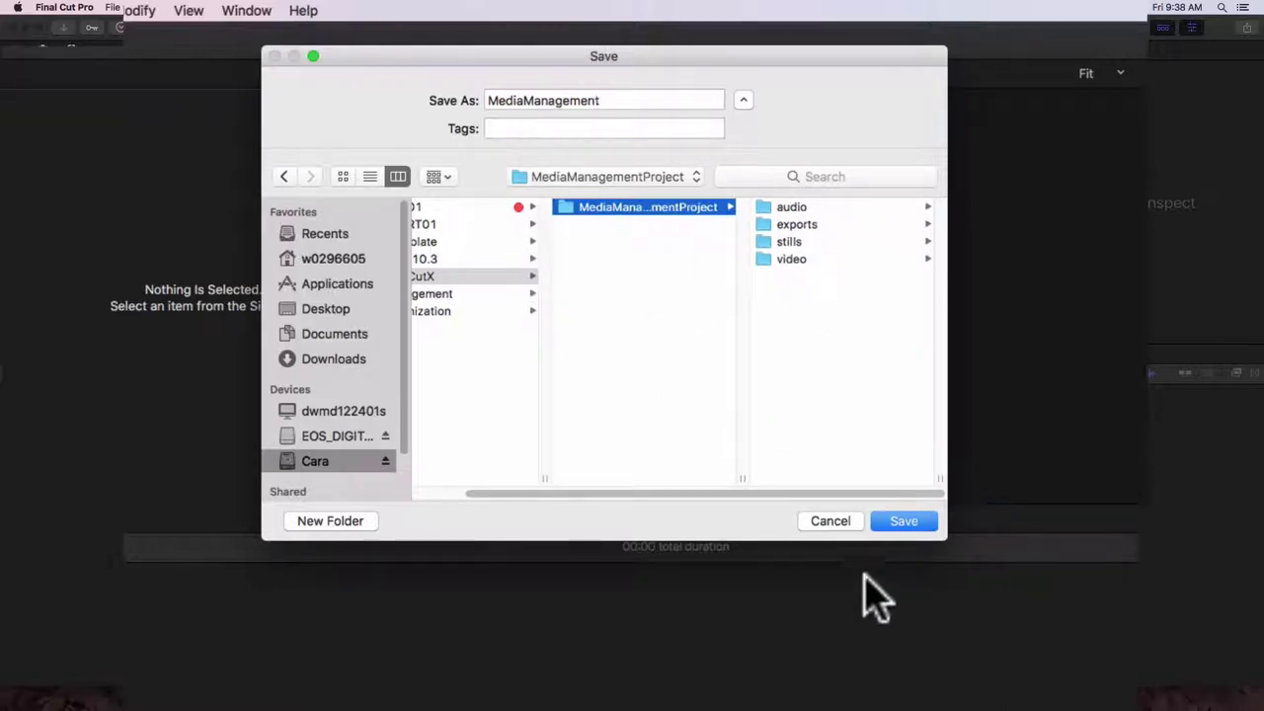
left_click(901, 525)
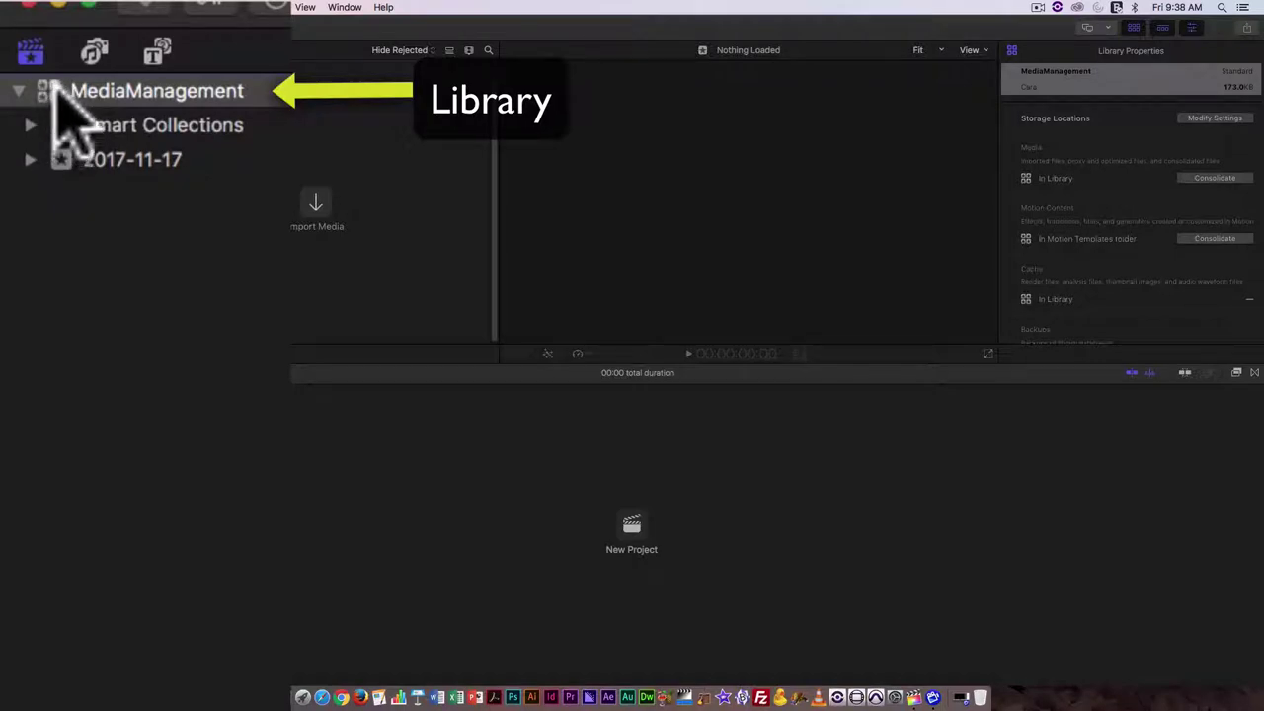
Step: Switch to Finder and check the MediaManagementProject folder for the new library file alongside the media folders
left_click(302, 697)
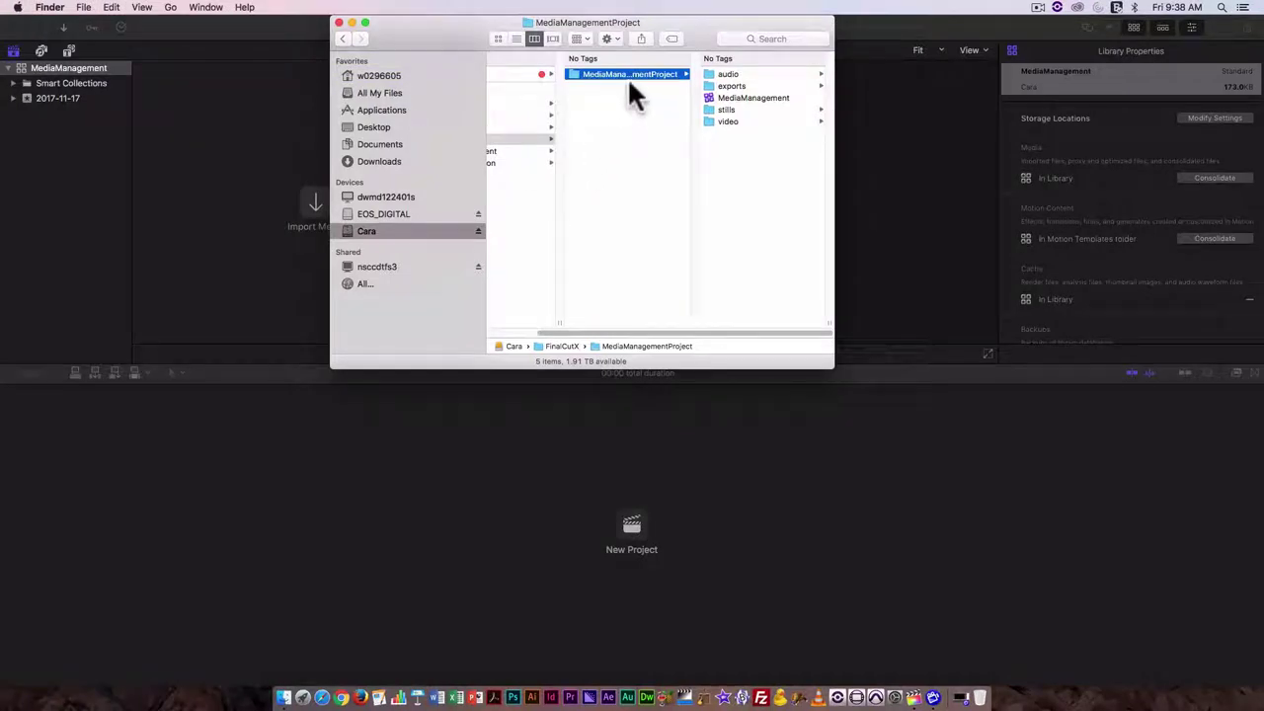
key("Return")
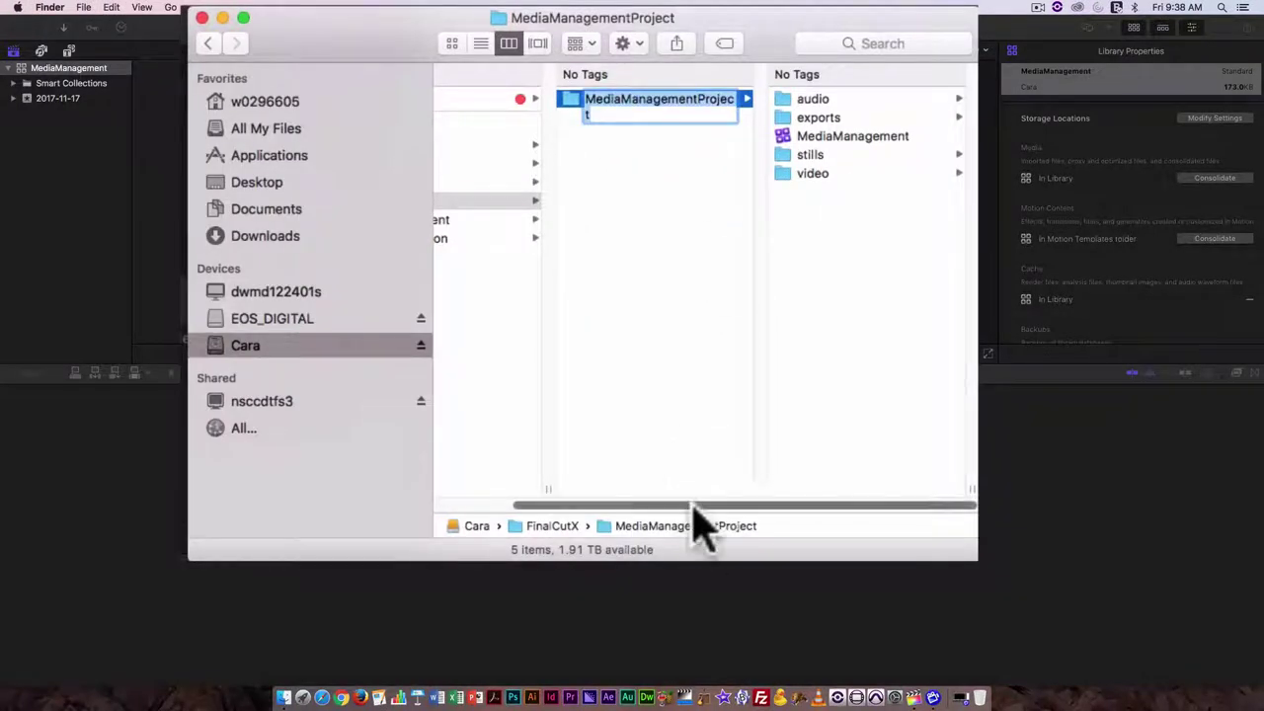
key("Return")
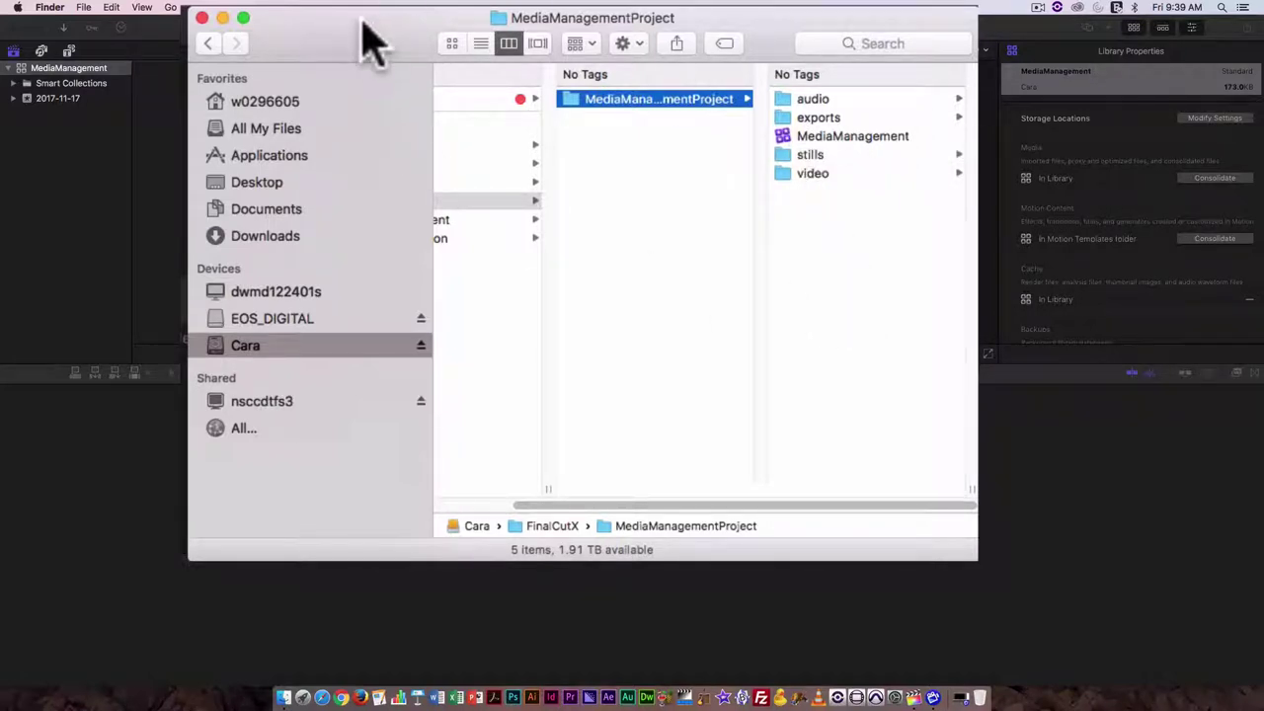
left_click_drag(362, 22, 432, 23)
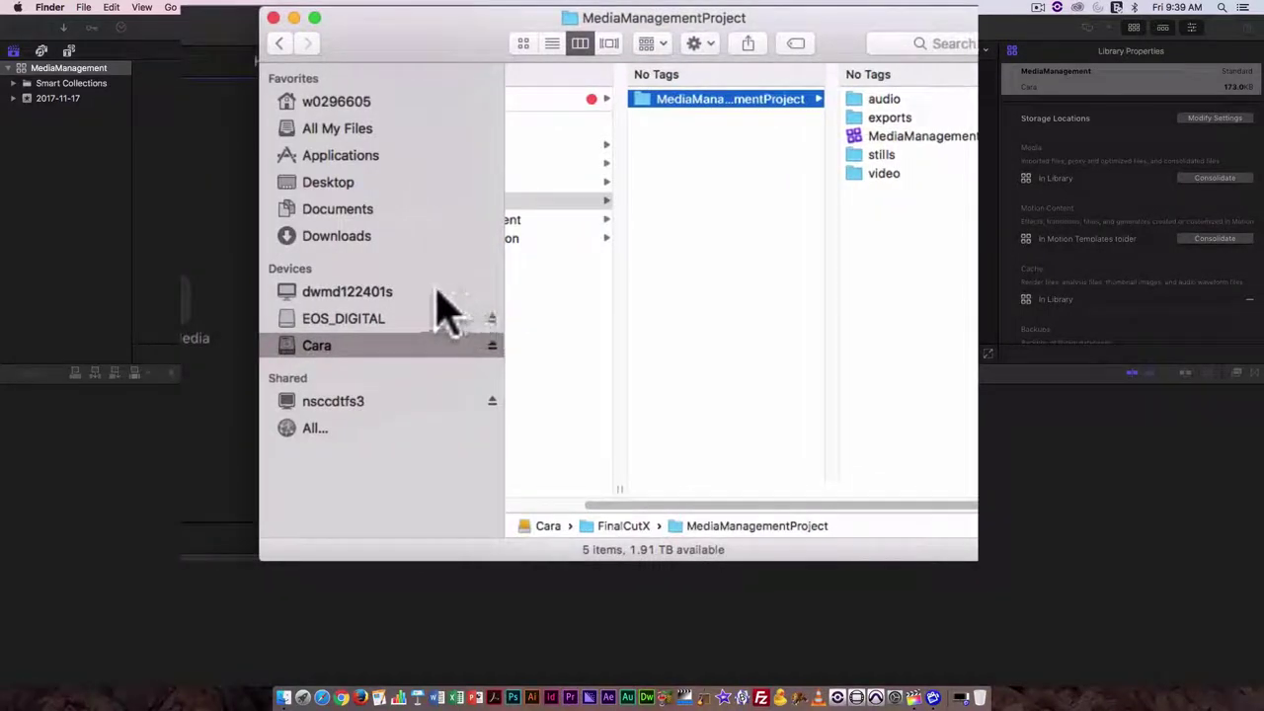